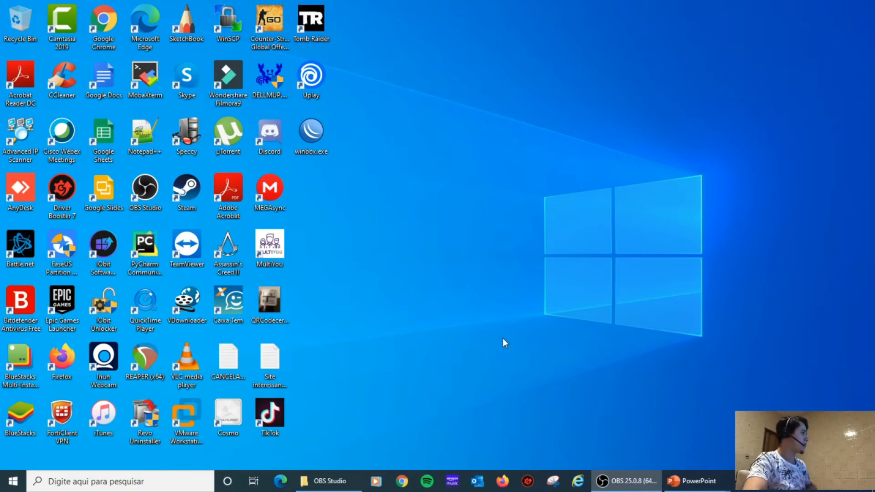
Launch µTorrent by searching 'torr' in the Windows taskbar search.
click(137, 484)
text(ut)
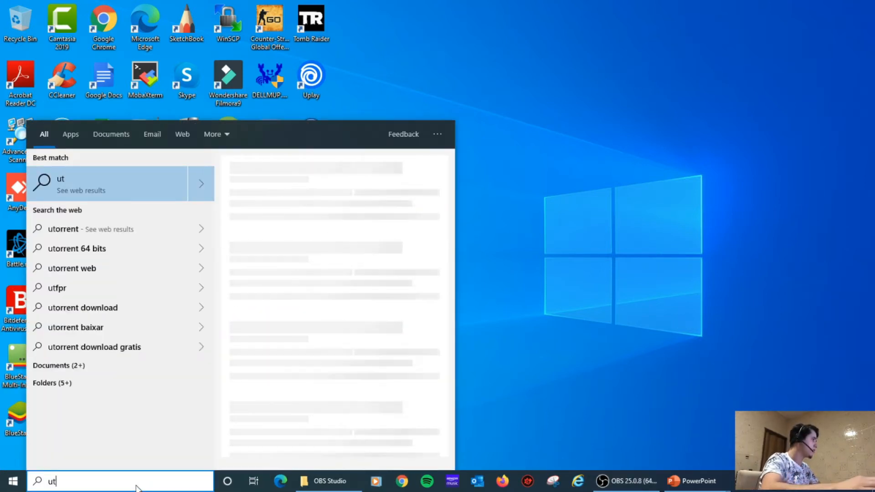
key(BackSpace)
key(BackSpace)
text(t)
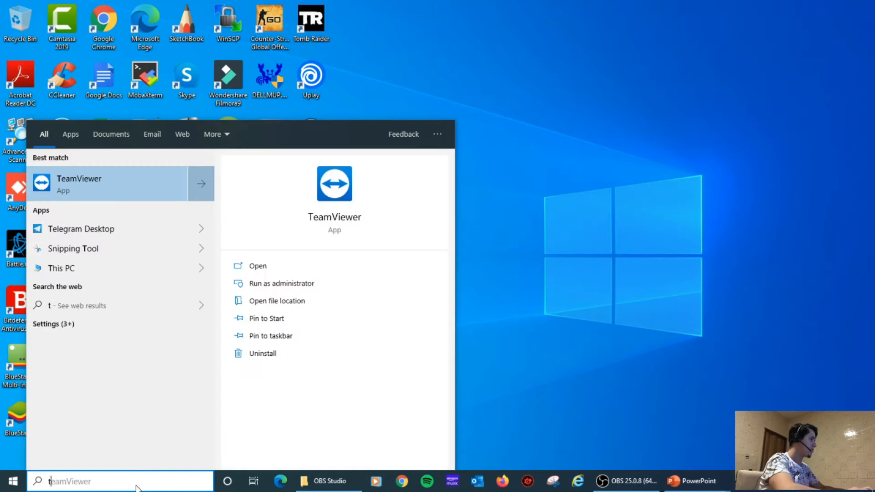
text(orr)
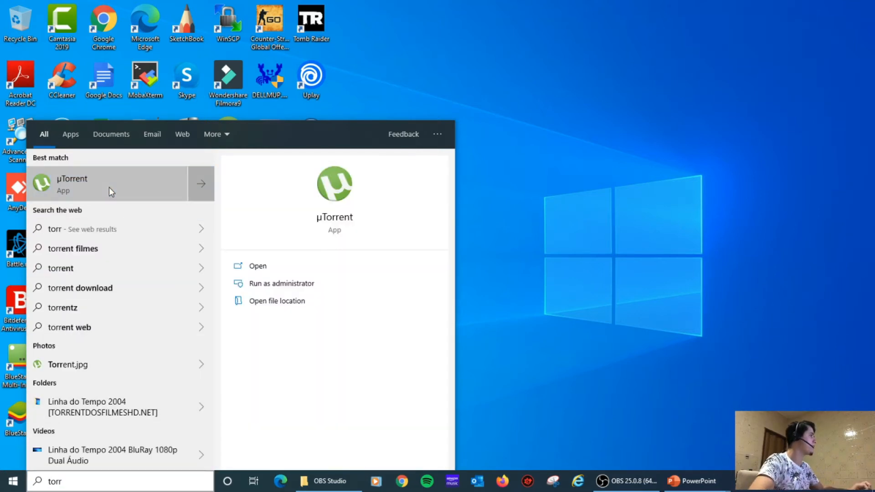
click(108, 187)
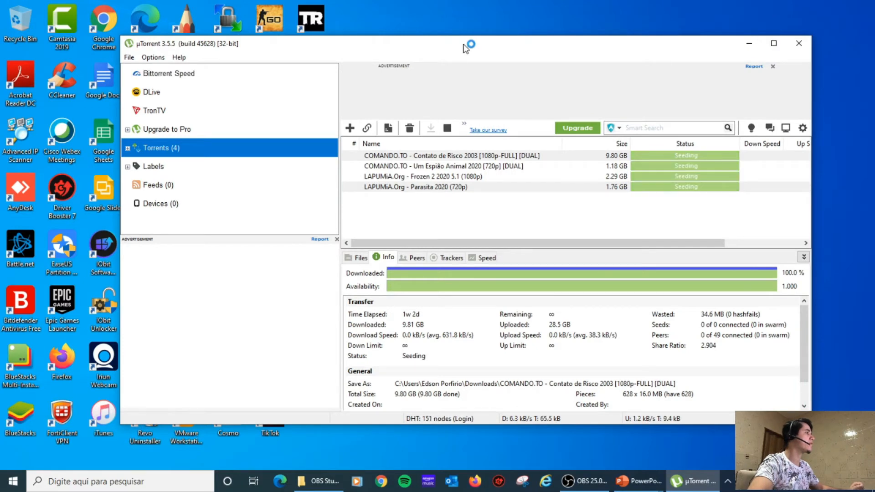
Shift the µTorrent window slightly left and bring up its Options menu.
drag(463, 45, 412, 52)
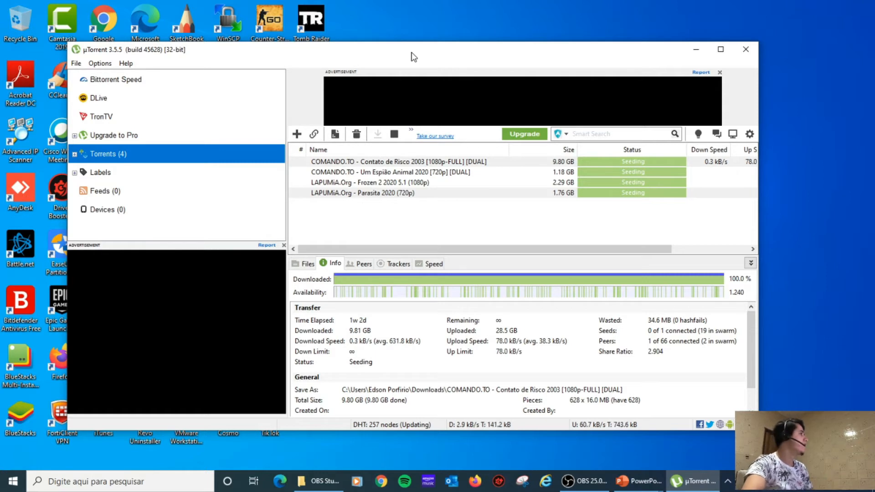
drag(413, 51, 439, 53)
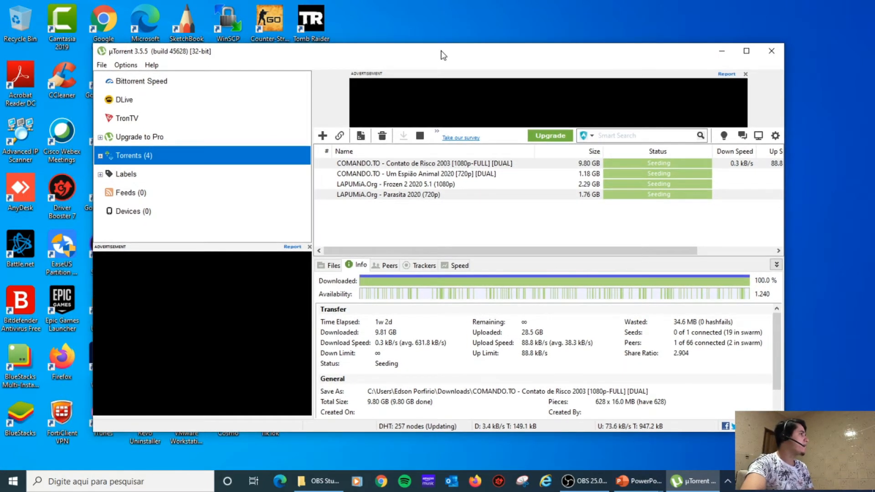
click(125, 67)
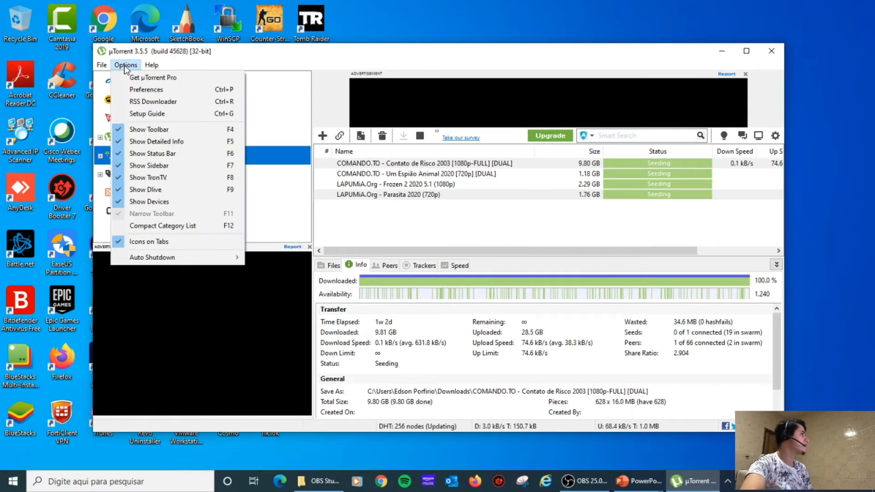
In Connection preferences, replace incoming port 10461 with random port 24201 and select it.
click(145, 89)
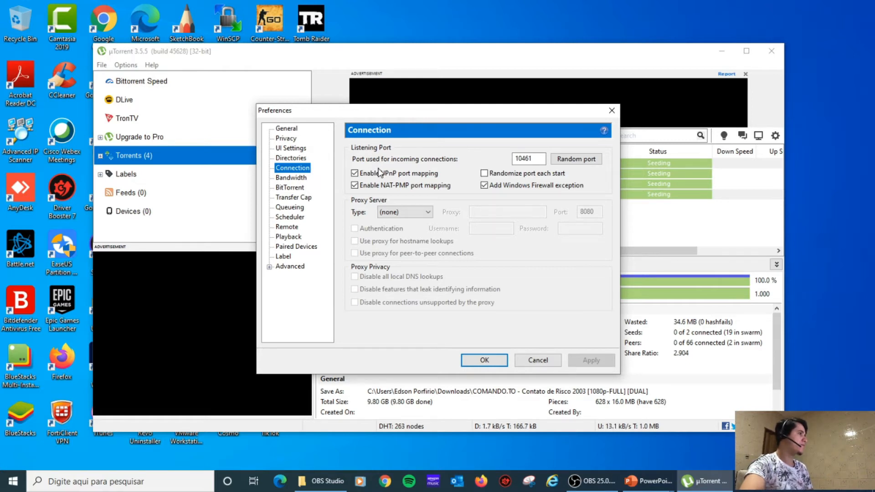
double_click(528, 159)
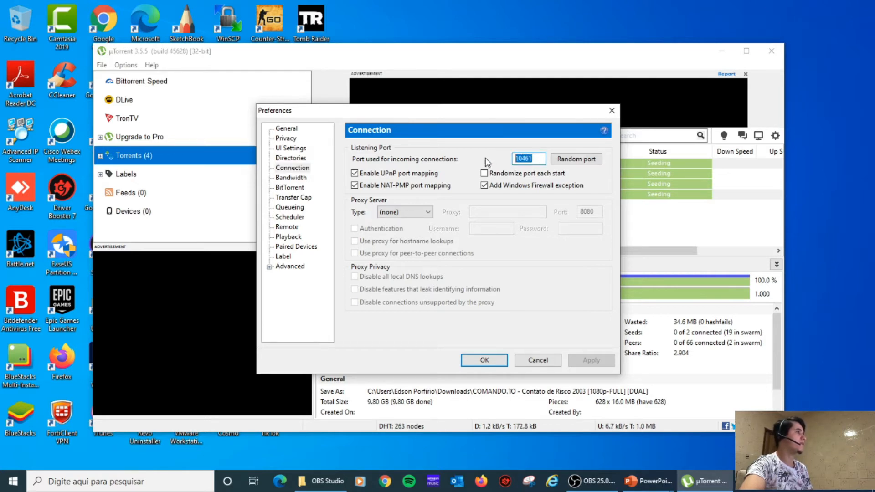
click(538, 157)
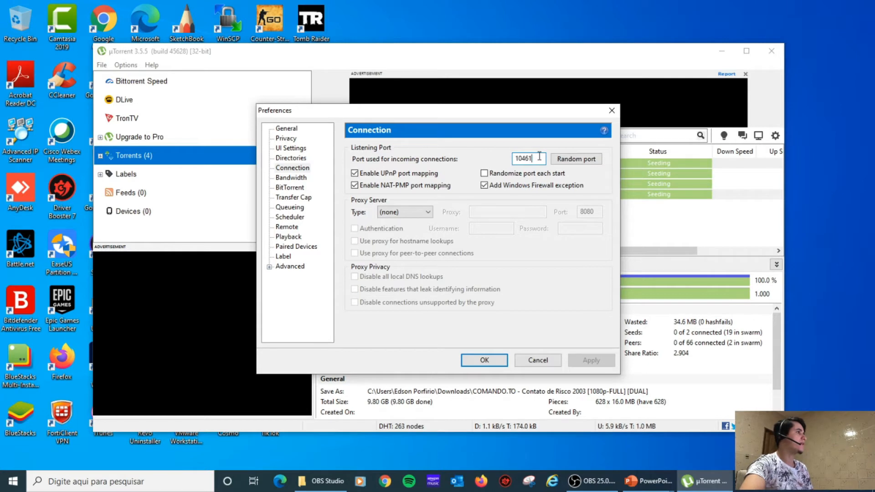
click(581, 161)
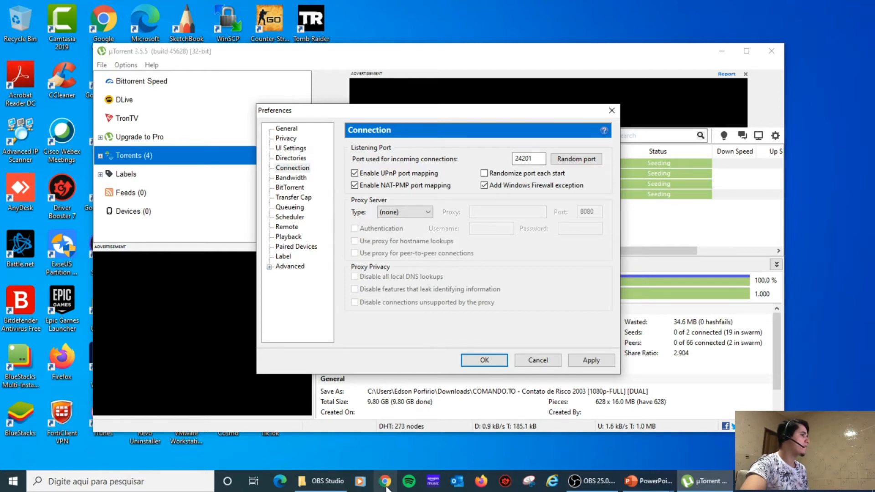
click(541, 158)
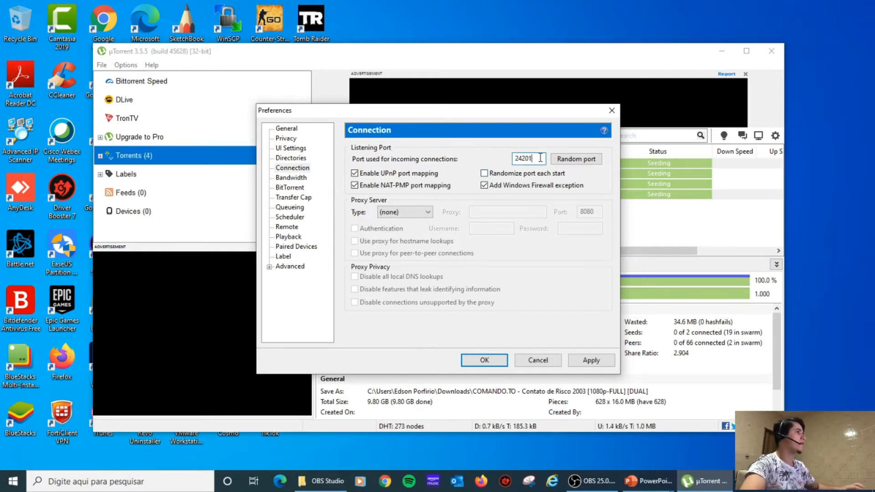
double_click(540, 158)
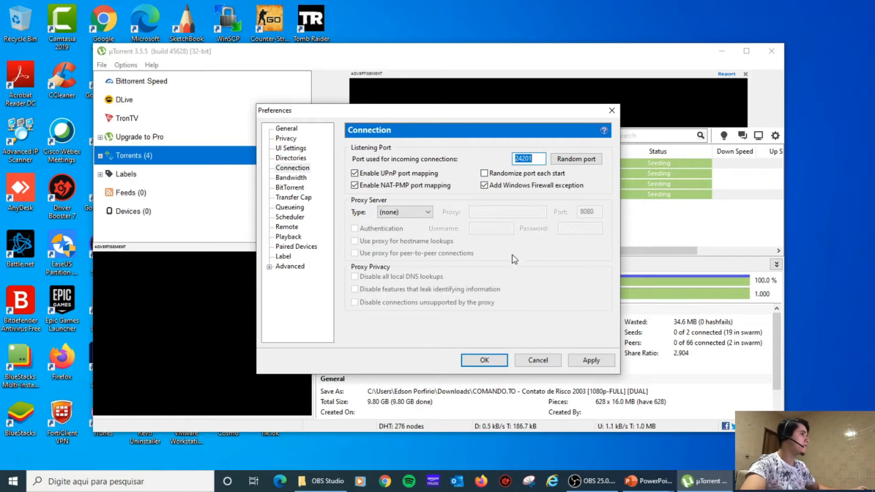
click(386, 482)
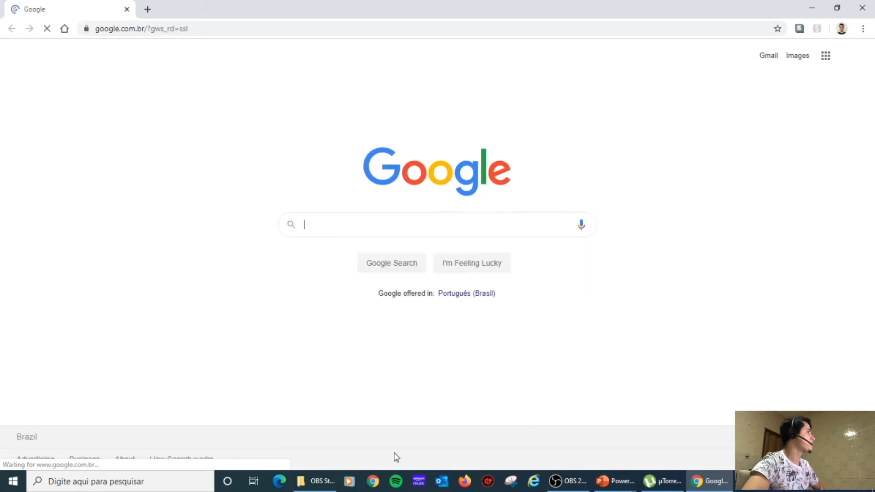
Google 'teste de porta' and go to the testeportas.com.br port checker.
text(test)
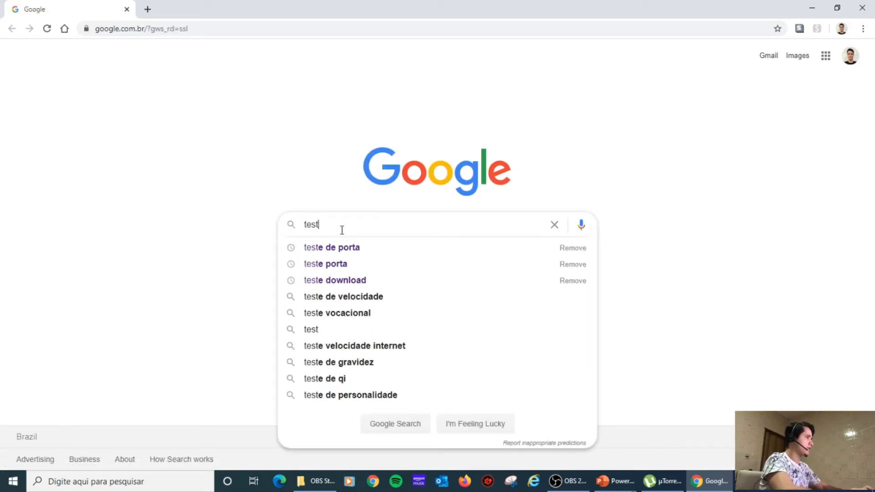
click(340, 247)
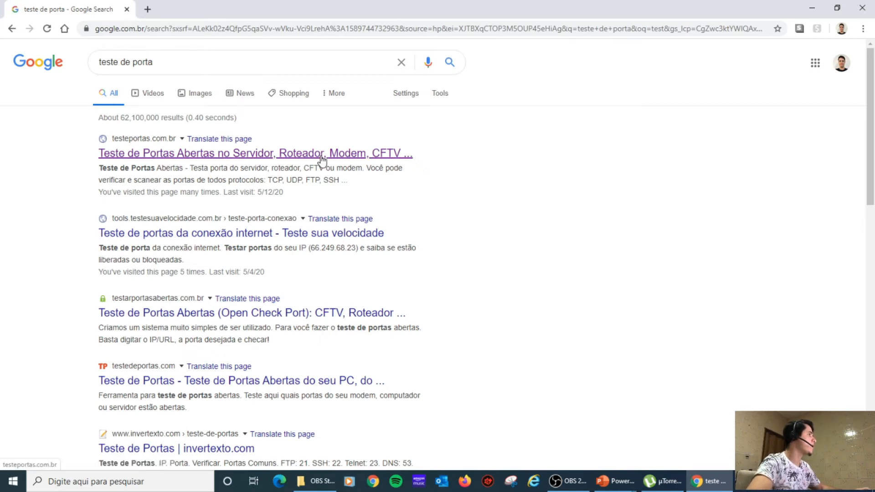
click(322, 159)
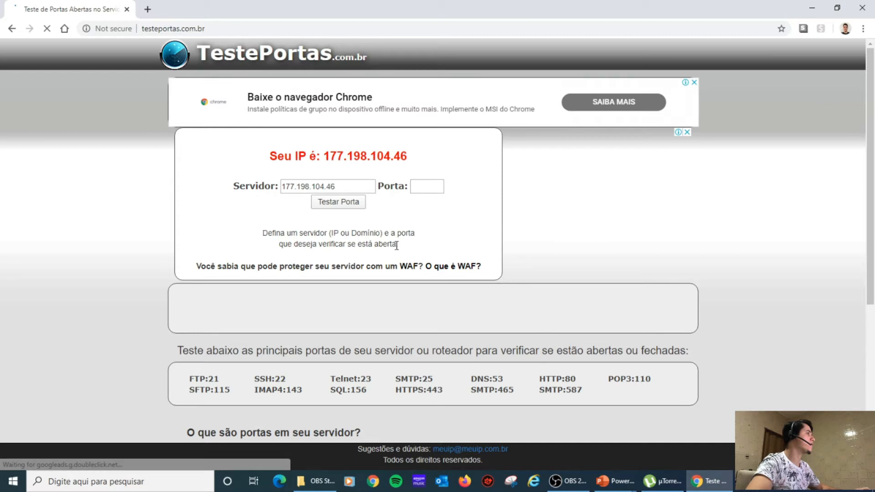
Test port 24201 on testeportas.com.br, which reports it Inacessível, then return to µTorrent.
drag(269, 156, 458, 153)
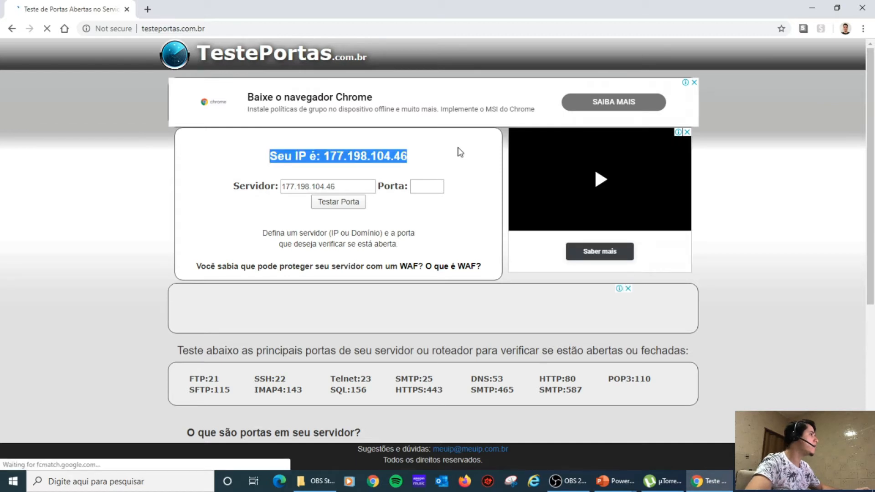
click(420, 187)
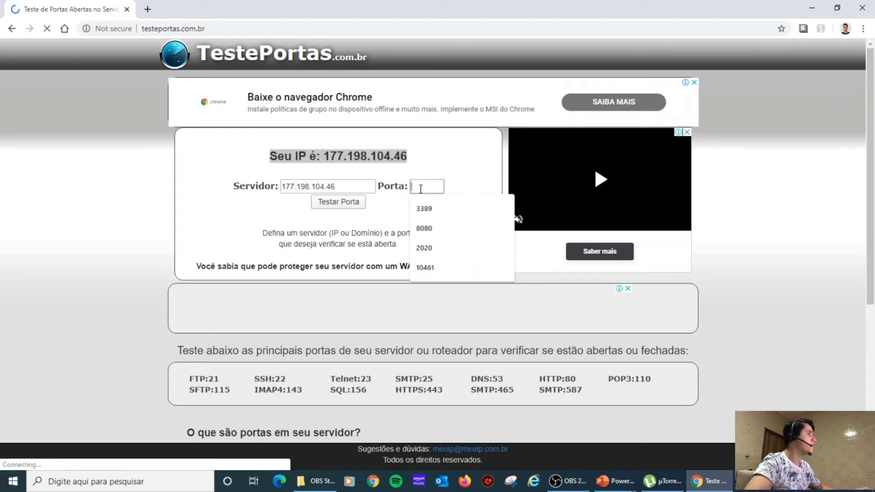
text(24201)
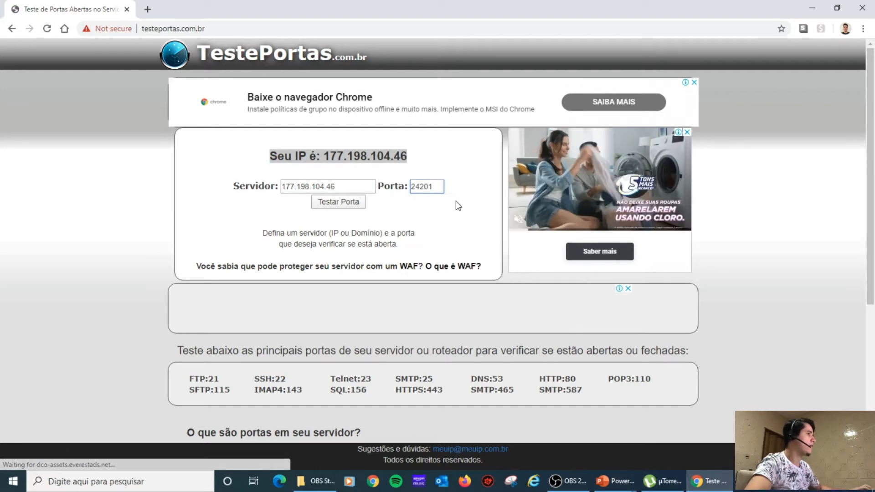
click(345, 206)
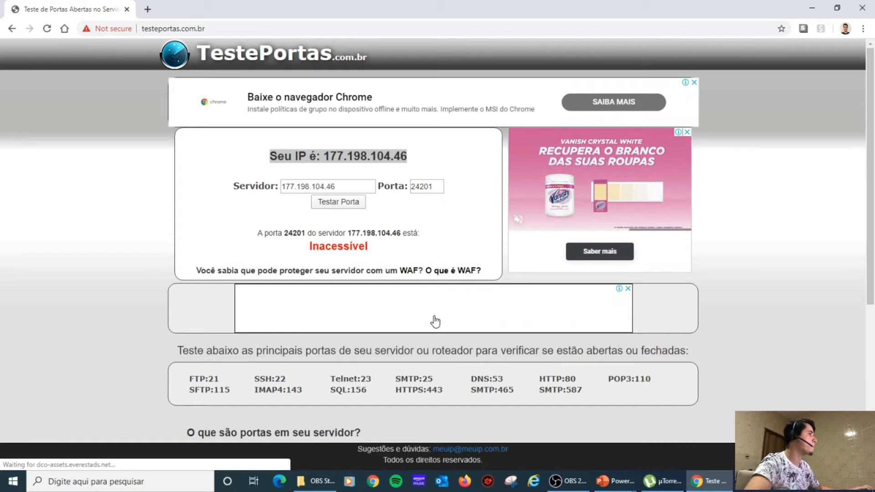
double_click(333, 245)
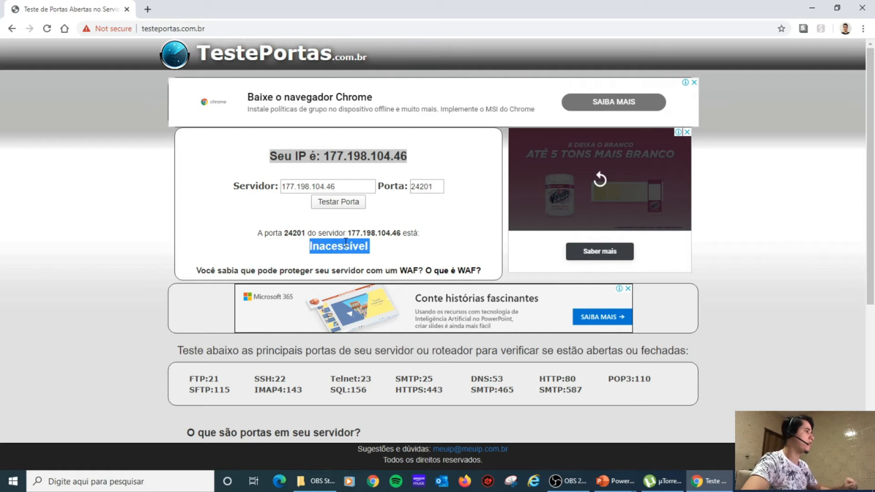
click(656, 482)
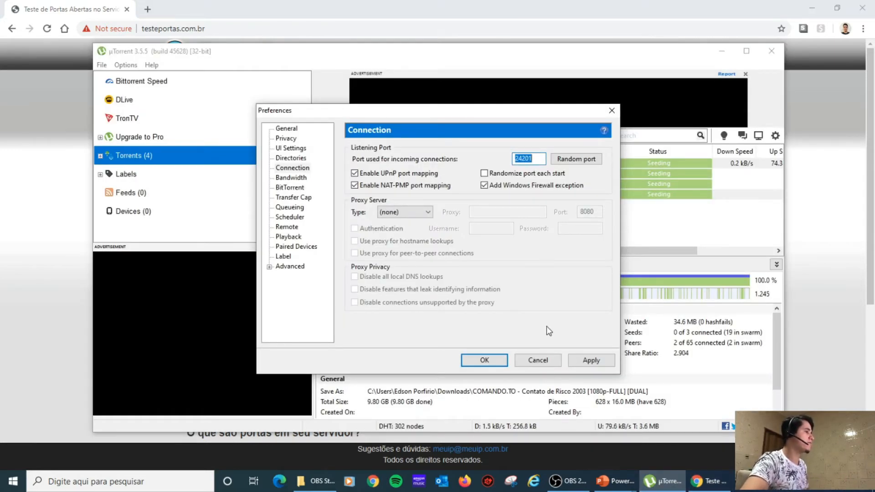
Cancel µTorrent's Preferences without keeping port 24201 and bring OBS Studio full-screen.
click(538, 361)
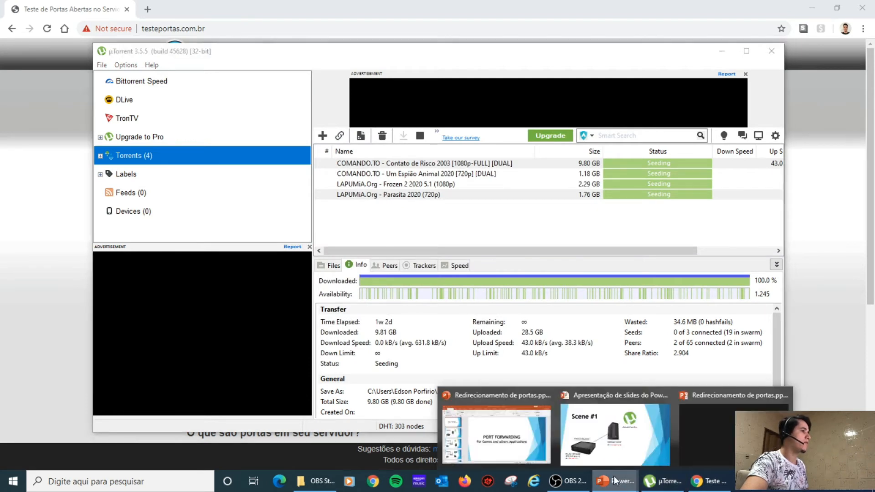
click(606, 449)
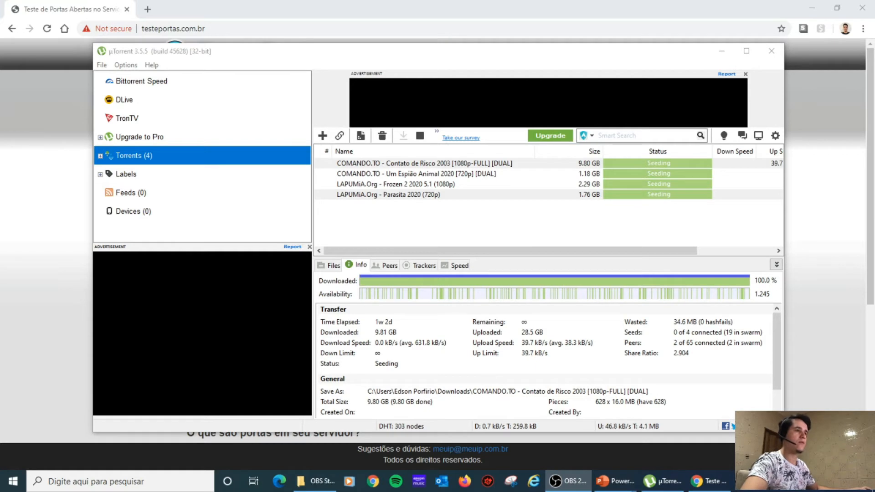
drag(874, 7, 403, 6)
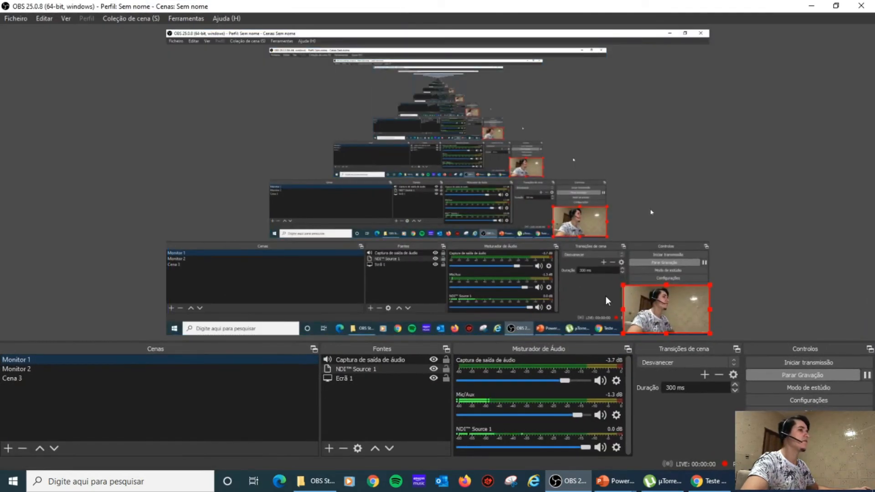
Switch the OBS recording to the Monitor 2 scene, then maximize OBS in front again.
click(18, 369)
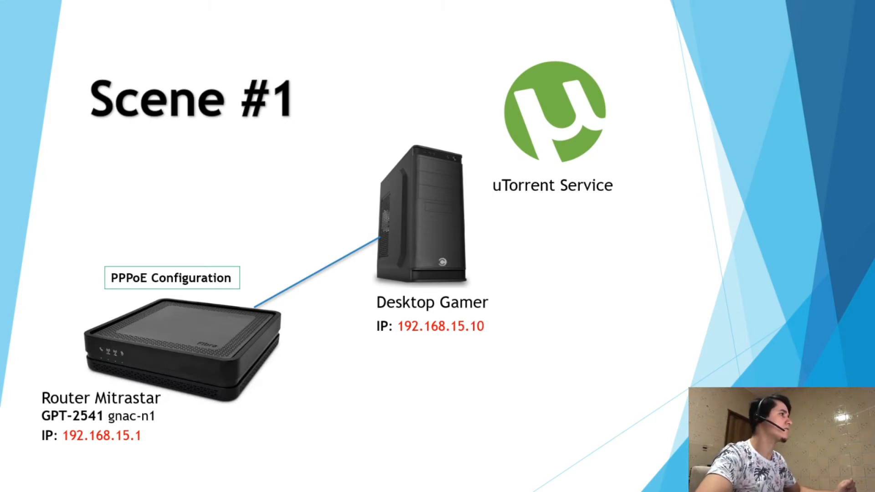
key(alt+Tab)
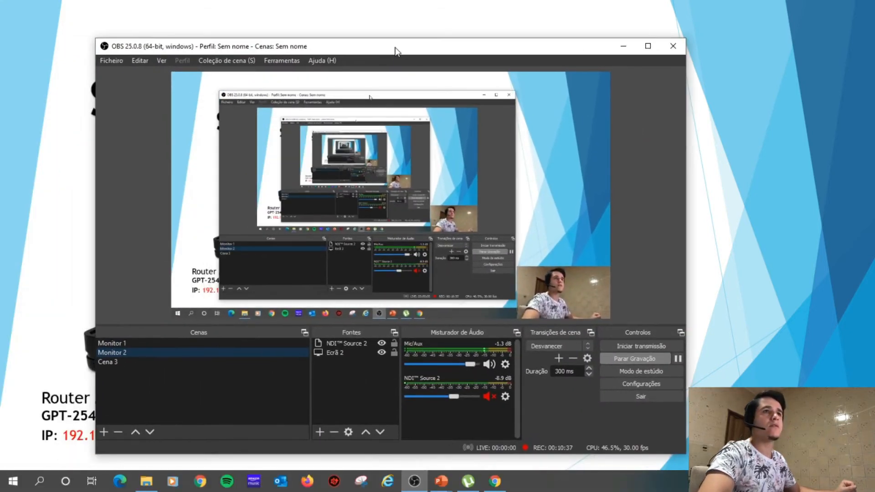
double_click(395, 48)
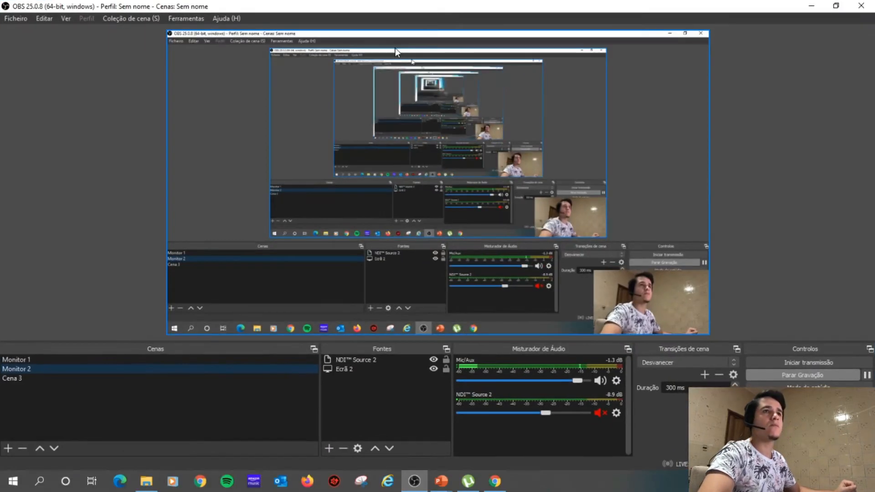
Switch OBS to the Monitor 1 scene and bring up the Windows Start menu.
click(21, 359)
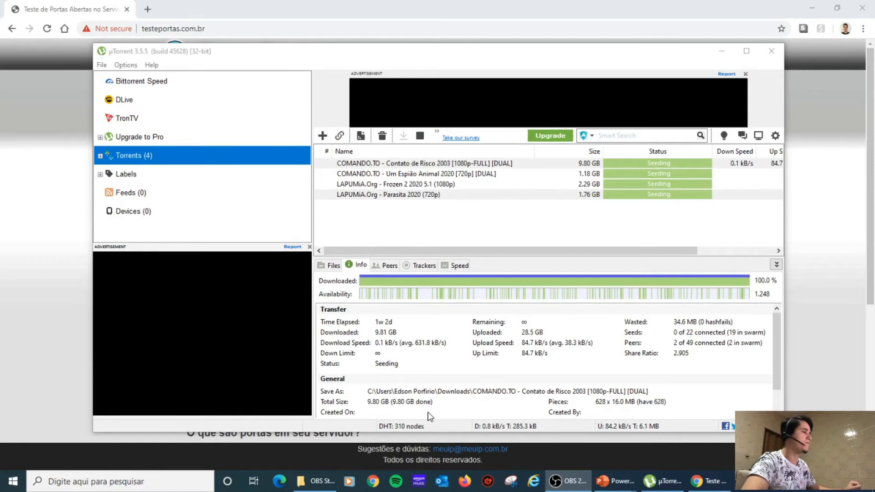
click(142, 482)
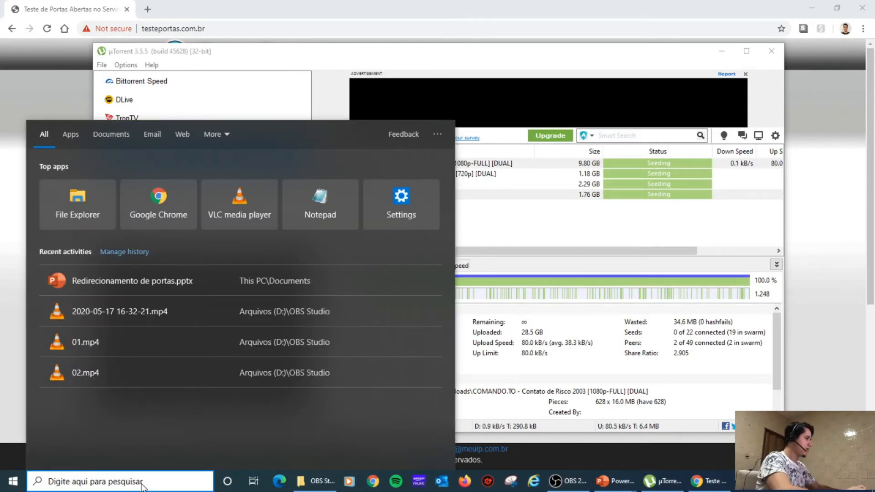
key(super)
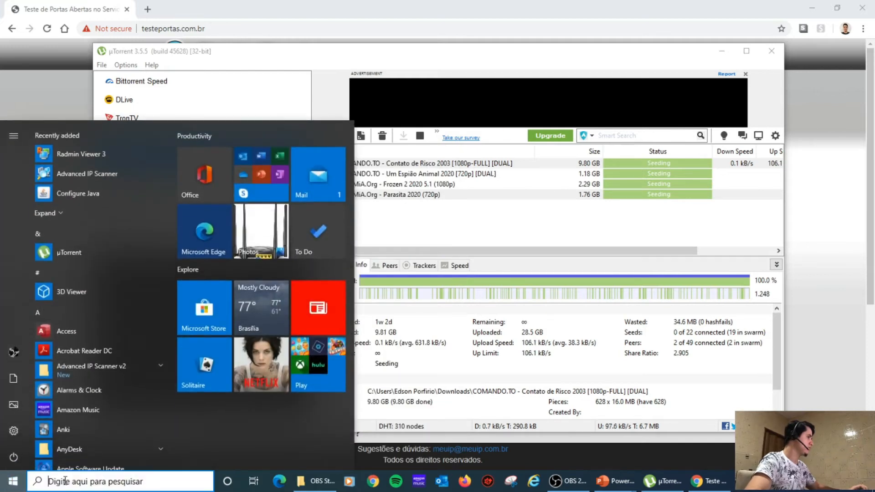
click(13, 482)
click(12, 483)
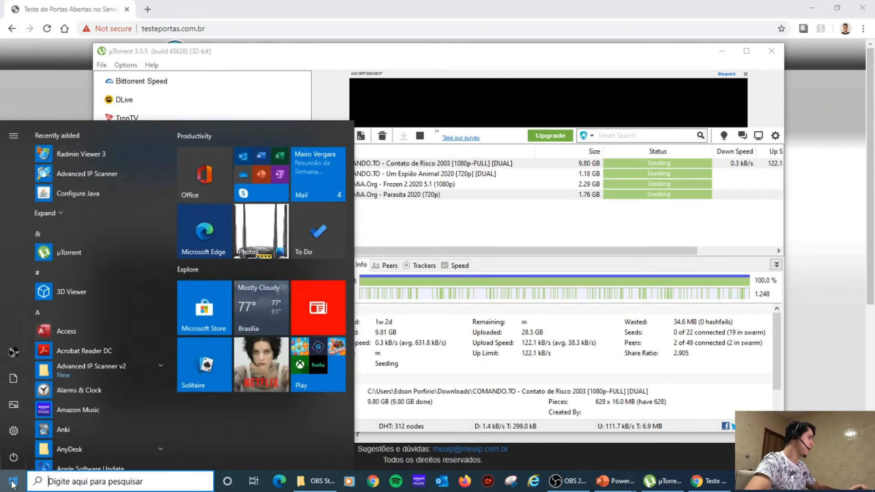
click(12, 484)
click(13, 486)
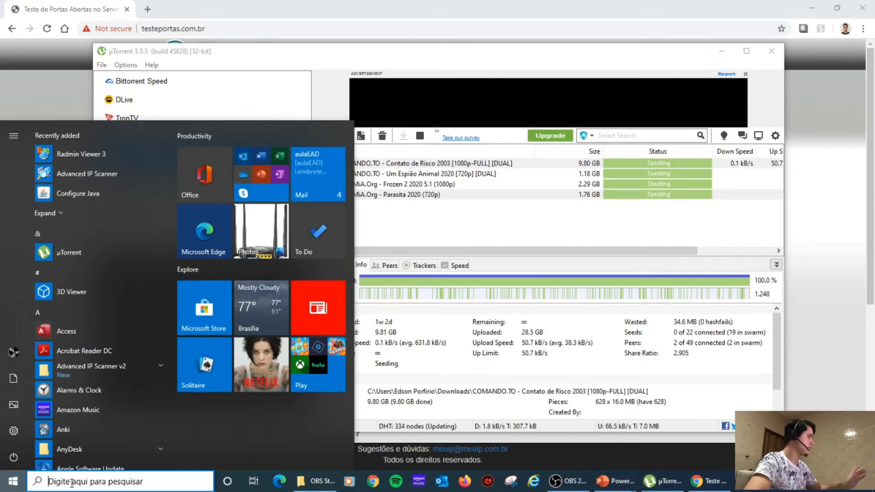
click(12, 482)
click(12, 482)
Start Command Prompt from a 'cmd' search and run ipconfig.
text(cmd)
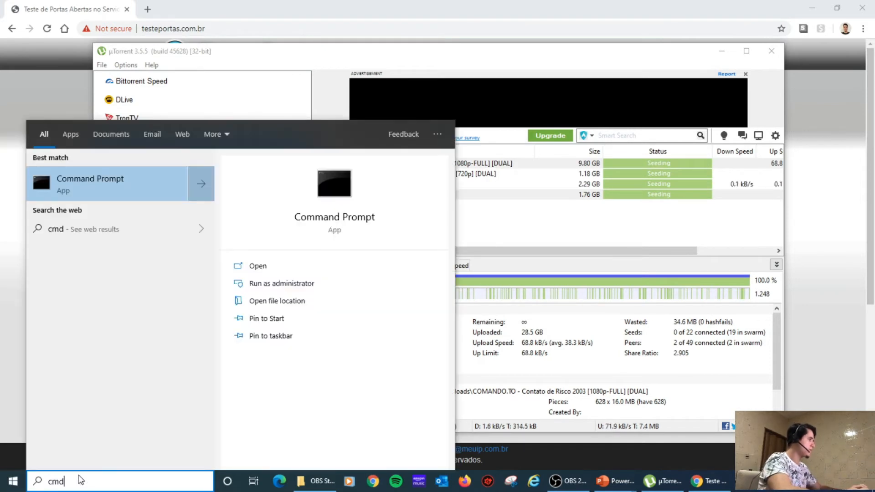
key(Return)
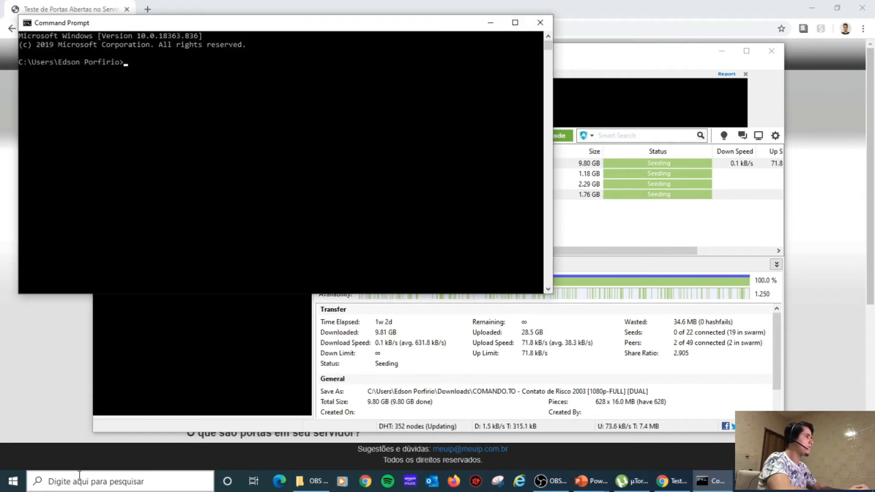
drag(318, 27, 462, 96)
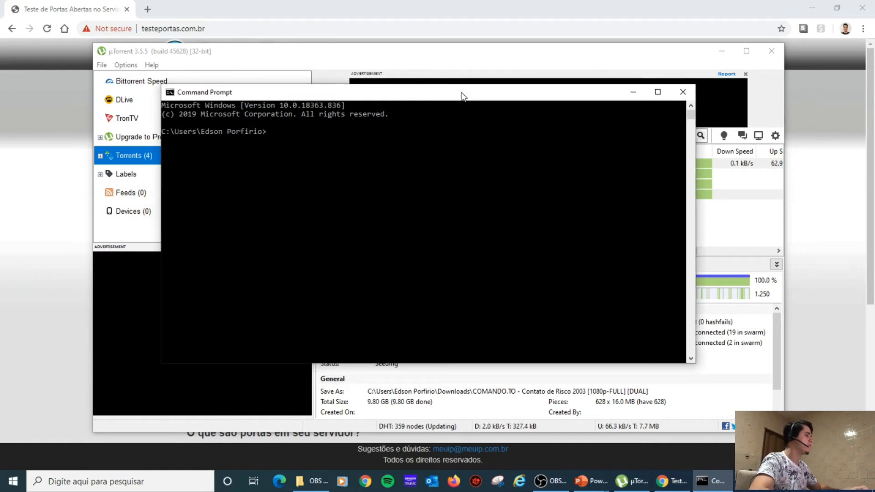
text(ipconfig)
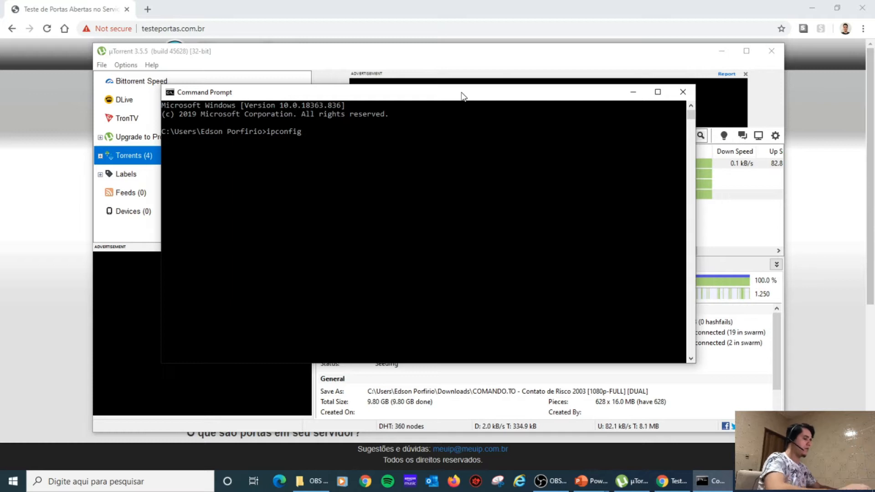
key(Return)
Highlight the Default Gateway label and its address 192.168.15.1 in the ipconfig output.
scroll(399, 259, up, 3)
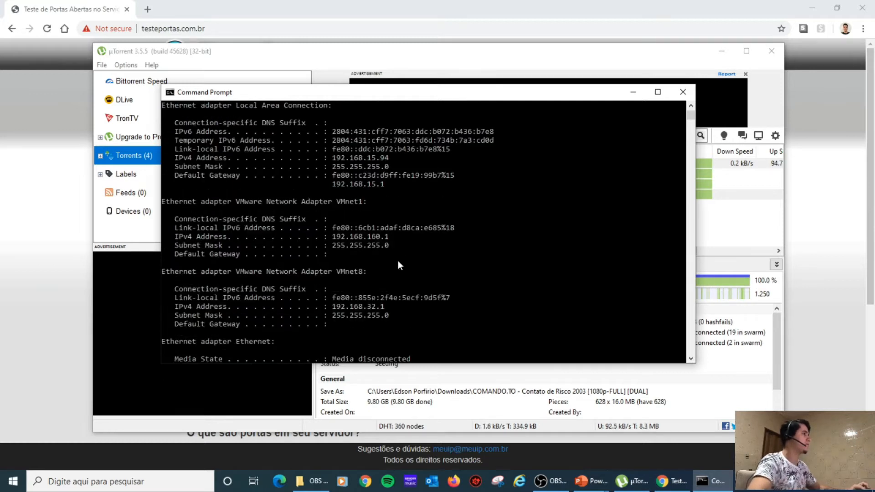
scroll(399, 263, up, 1)
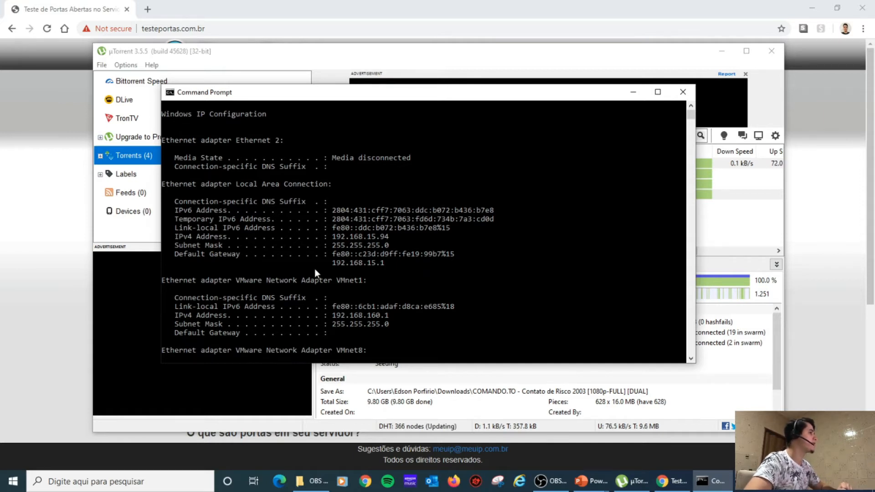
double_click(352, 264)
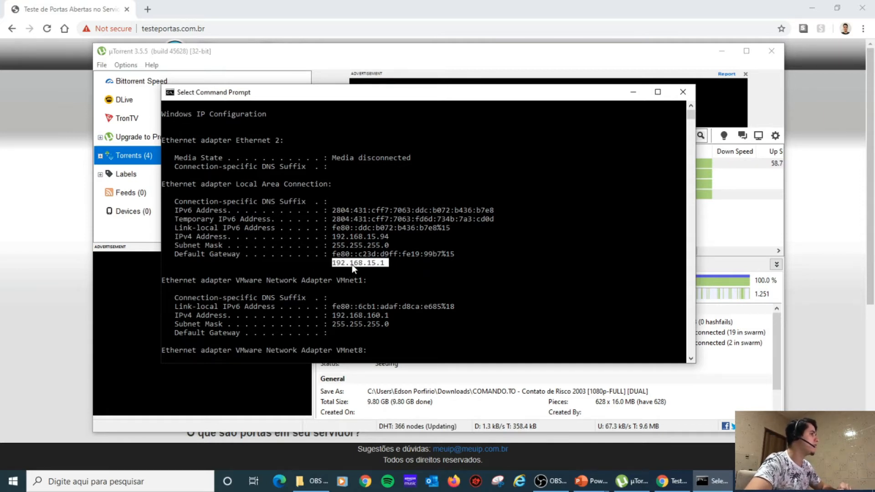
double_click(198, 256)
click(198, 255)
double_click(198, 255)
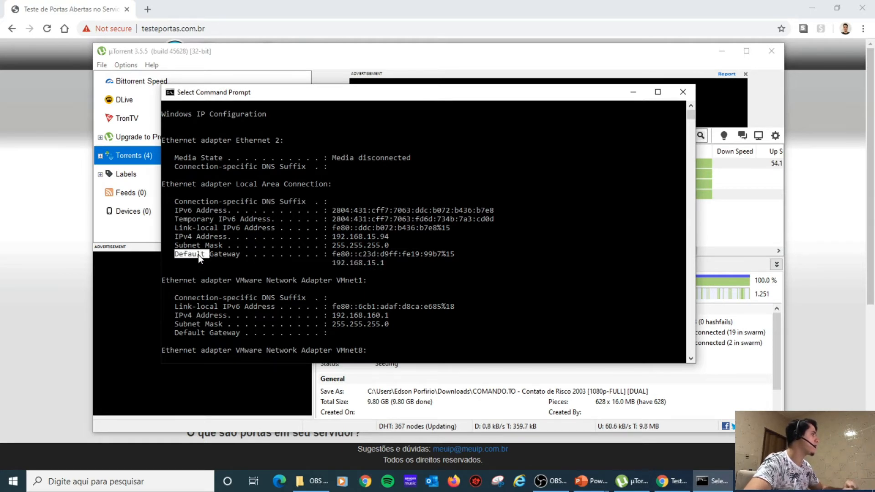
drag(214, 255, 252, 256)
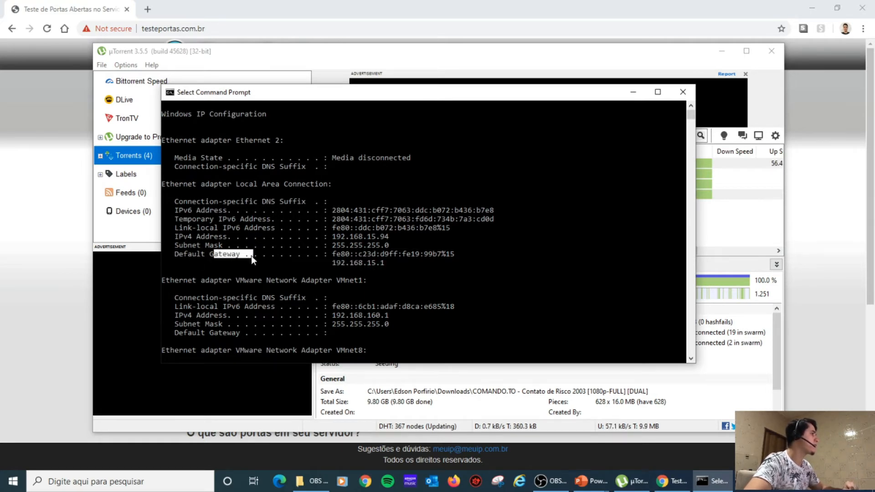
double_click(365, 261)
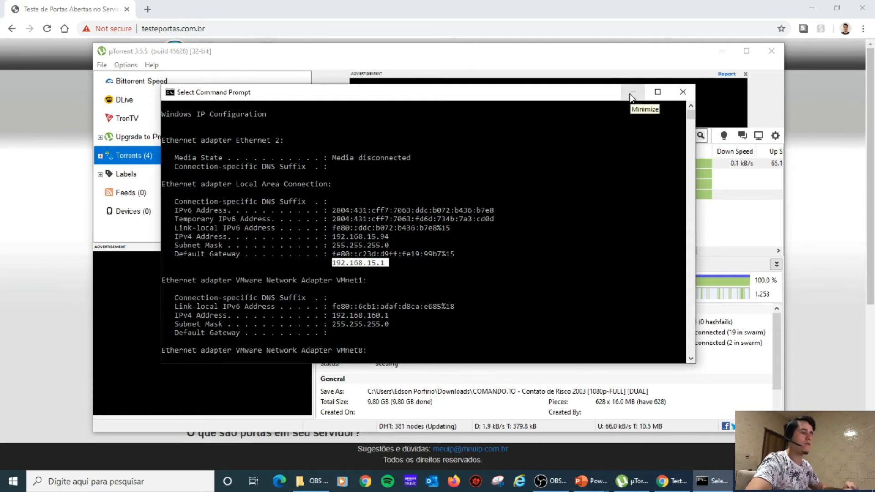
In Chrome, with Command Prompt minimised, go to the router address 192.168.15.1.
click(365, 483)
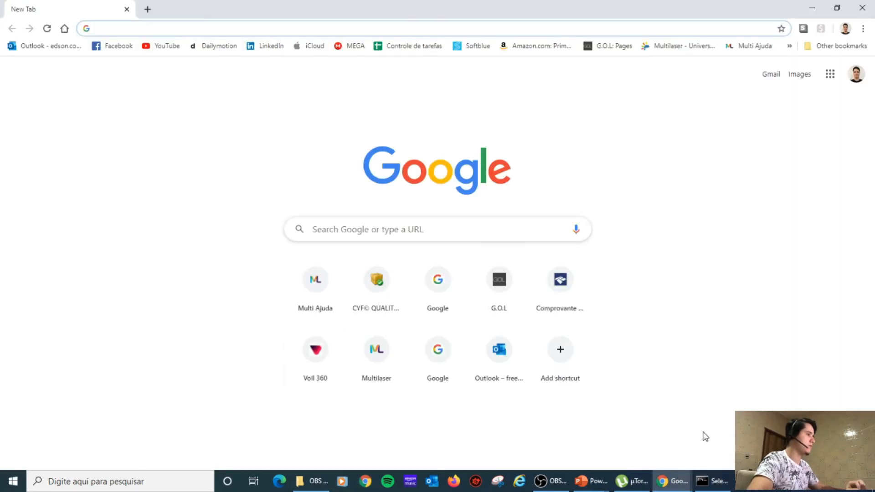
click(712, 481)
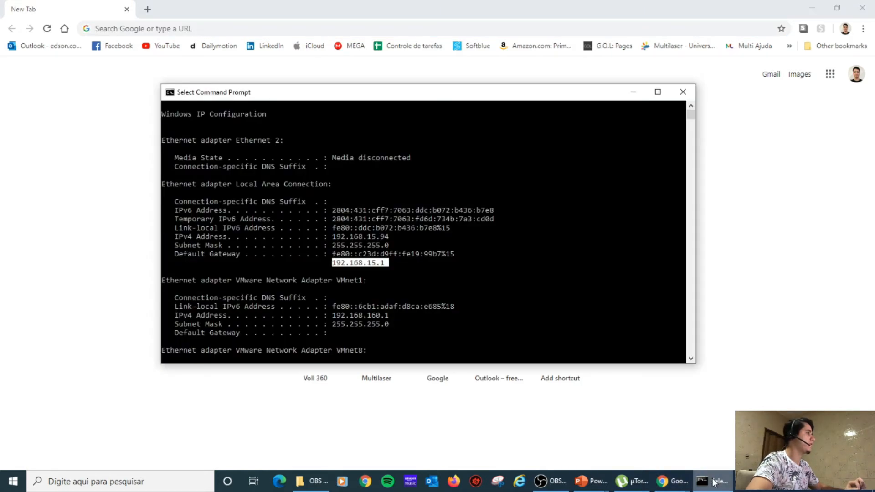
click(713, 481)
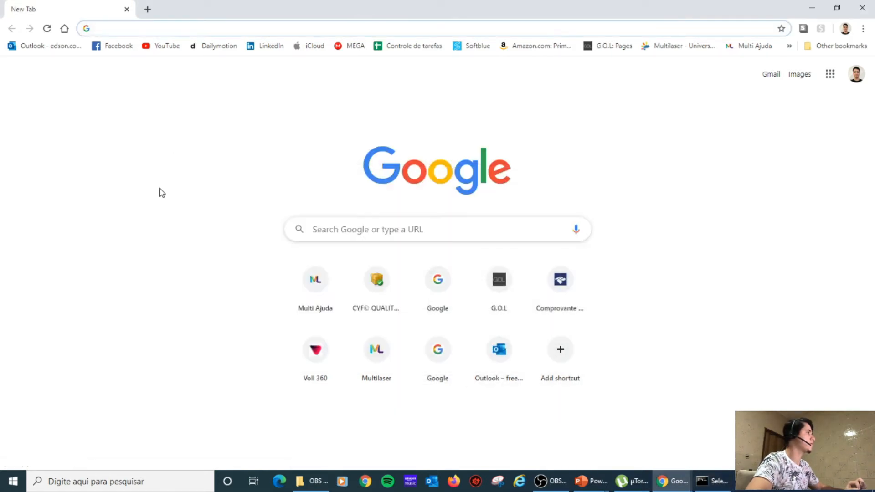
text(192.168.15.12)
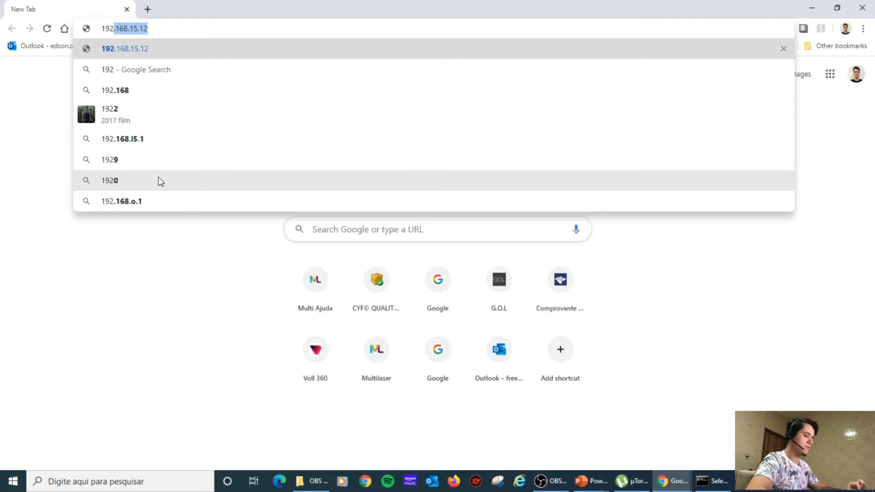
key(End)
key(BackSpace)
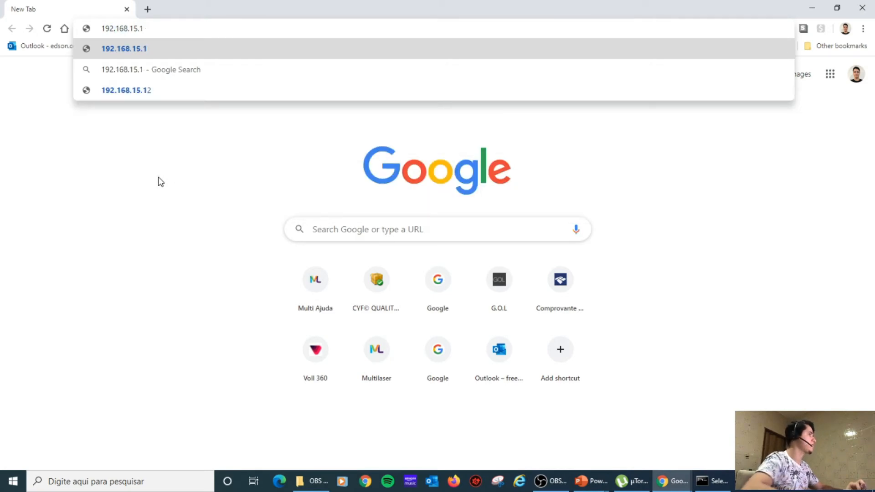
key(Return)
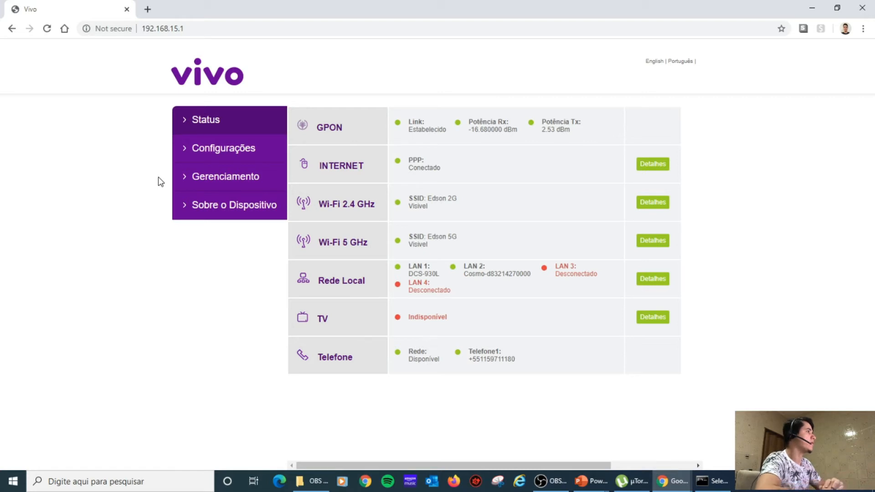
Open Configurações > Rede Local to reach the Autenticação login form, then select the Usuário field.
click(229, 155)
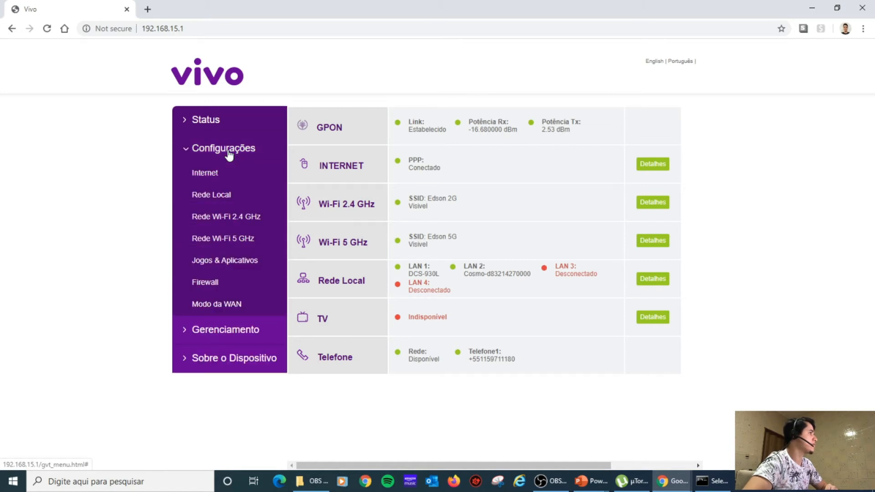
click(219, 200)
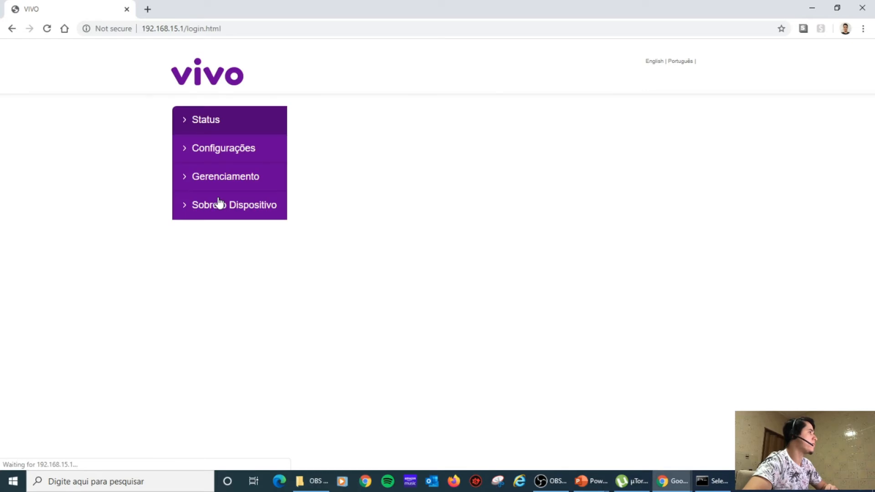
click(415, 184)
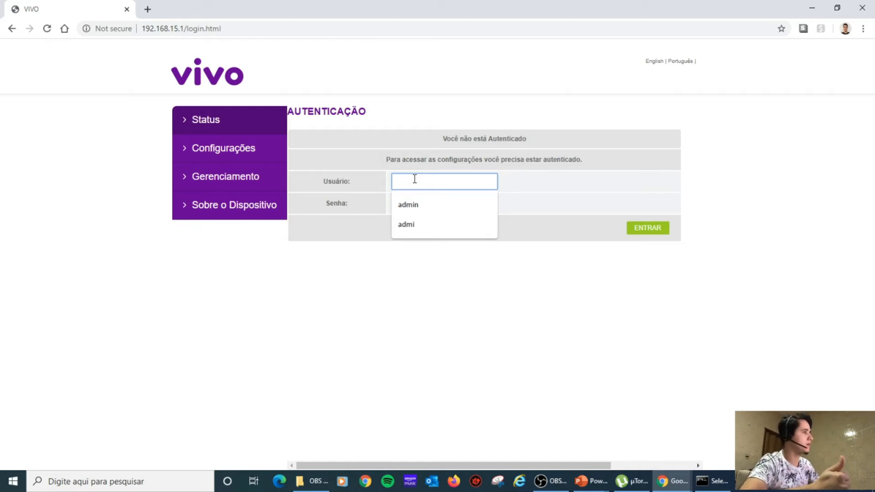
Fill Usuário with the saved 'admin' name and move to the Senha field.
click(412, 208)
click(410, 204)
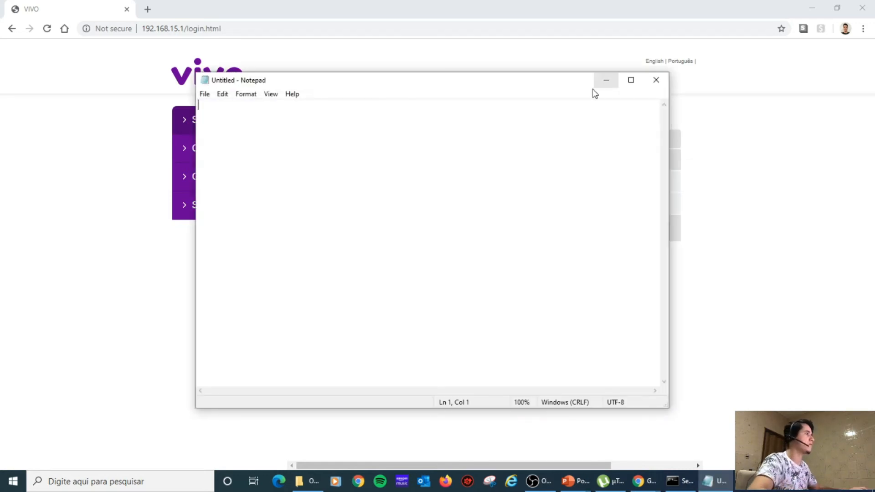
Move the empty Notepad window aside and close it, returning to the Vivo login page.
drag(448, 80, 874, 137)
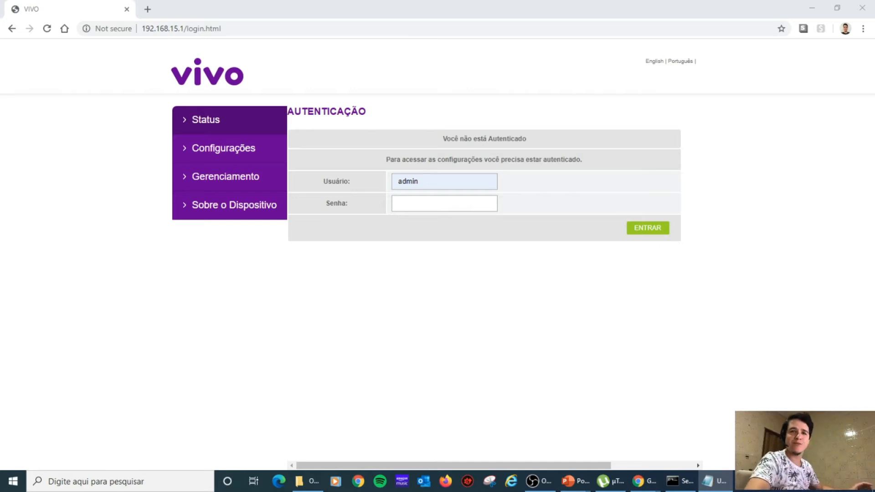
key(alt+F4)
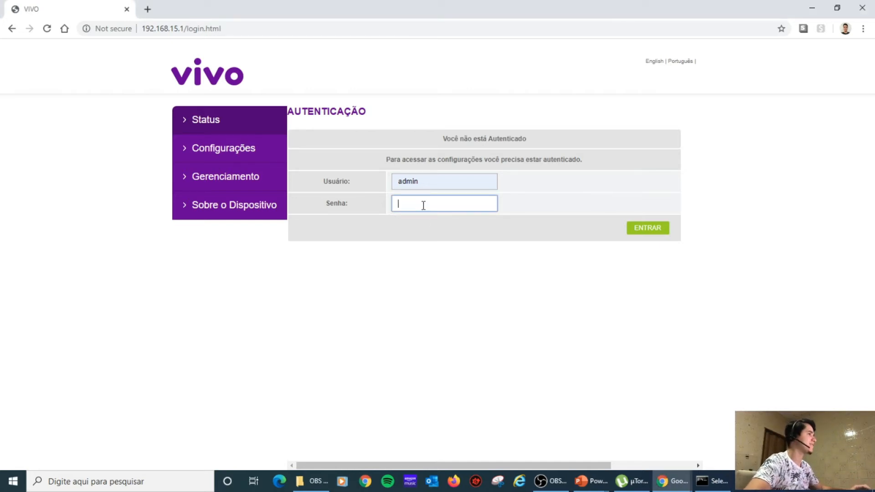
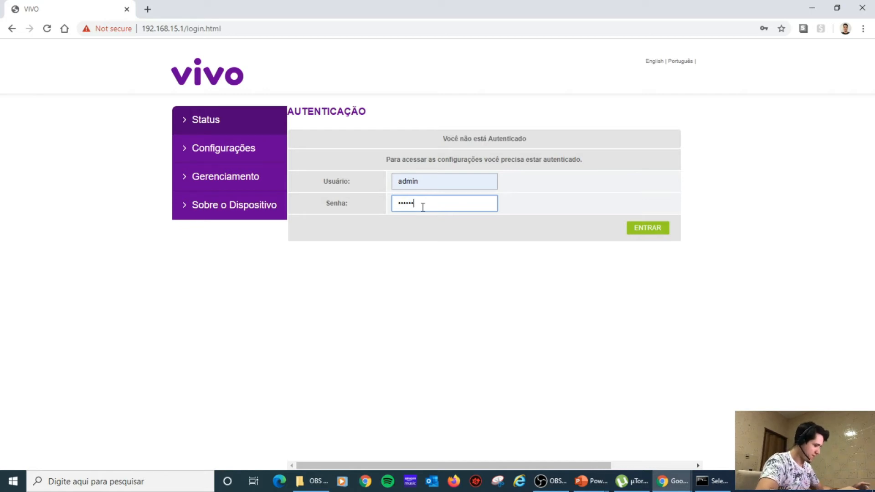
Submit the router login and reach the Rede Local DHCP page at 192.168.15.1.
click(644, 231)
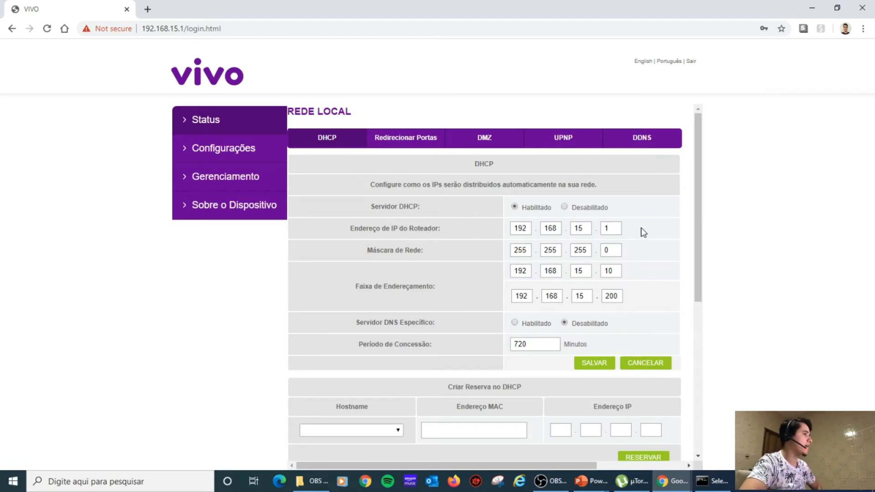
Browse the DHCP, DMZ, UPnP and DDNS tabs, ending on Redirecionar Portas with the AnyDesk and uTorrent rules.
click(326, 141)
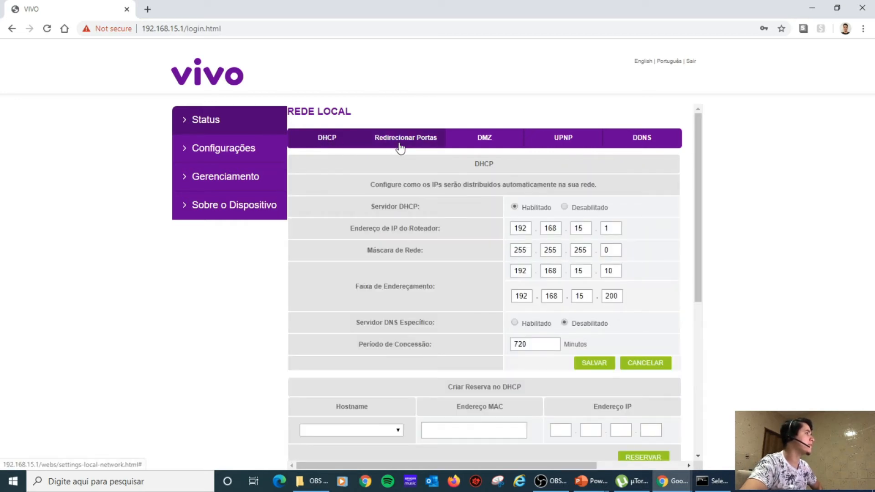
click(401, 145)
click(490, 142)
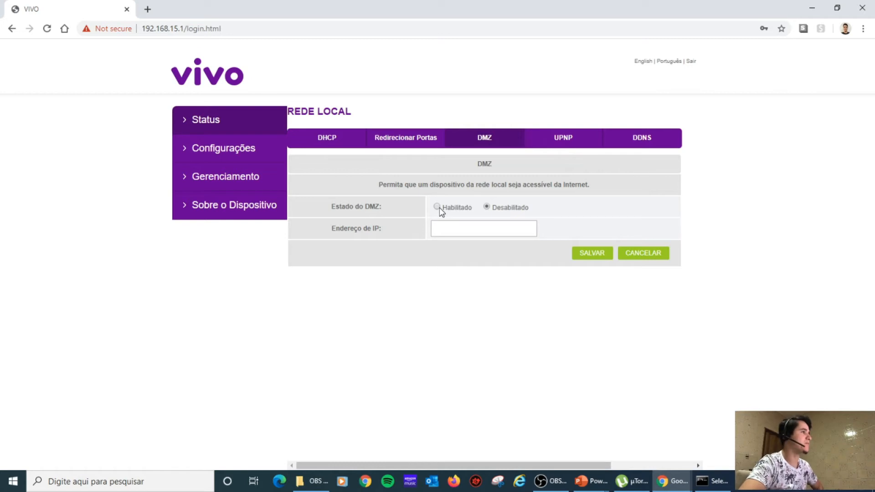
click(565, 142)
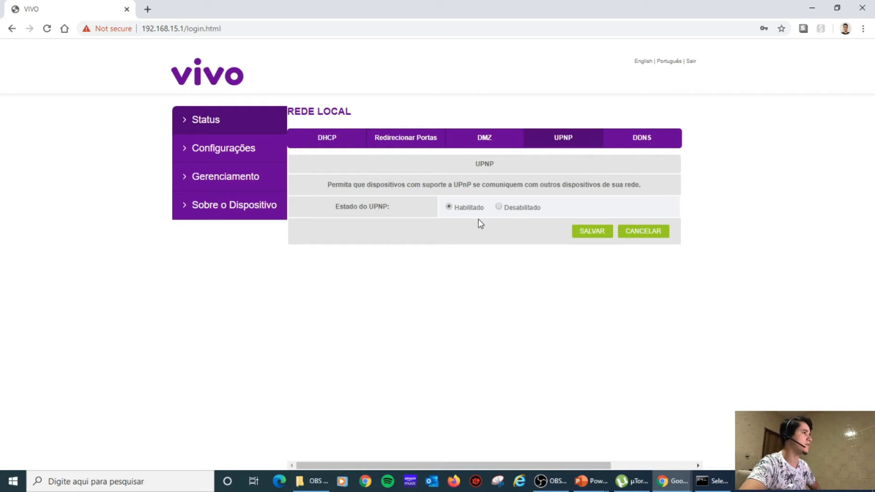
click(645, 141)
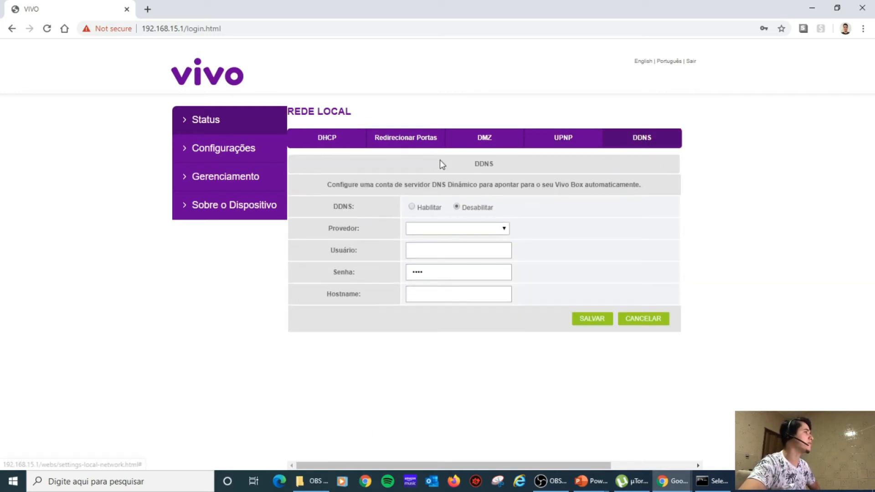
click(420, 144)
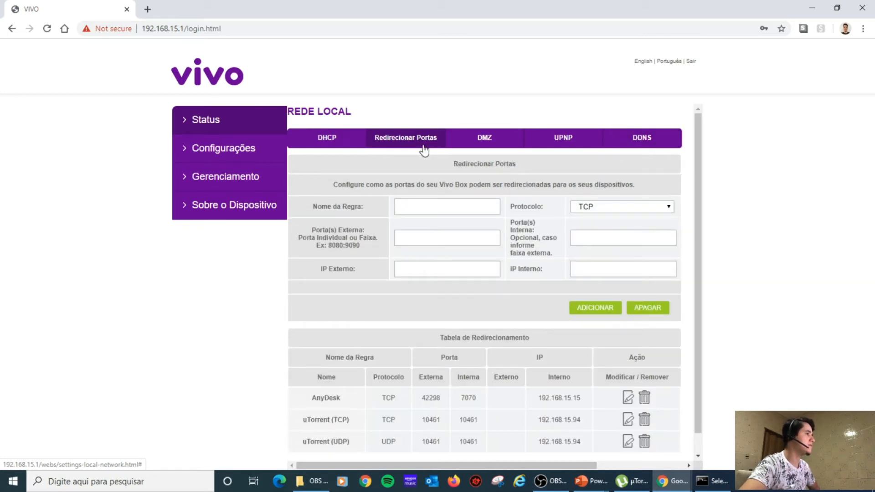
click(709, 485)
click(710, 486)
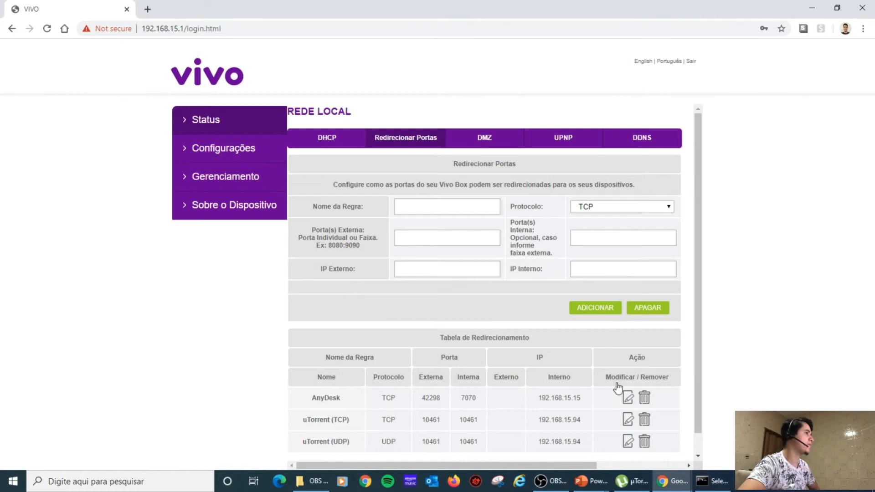
click(443, 211)
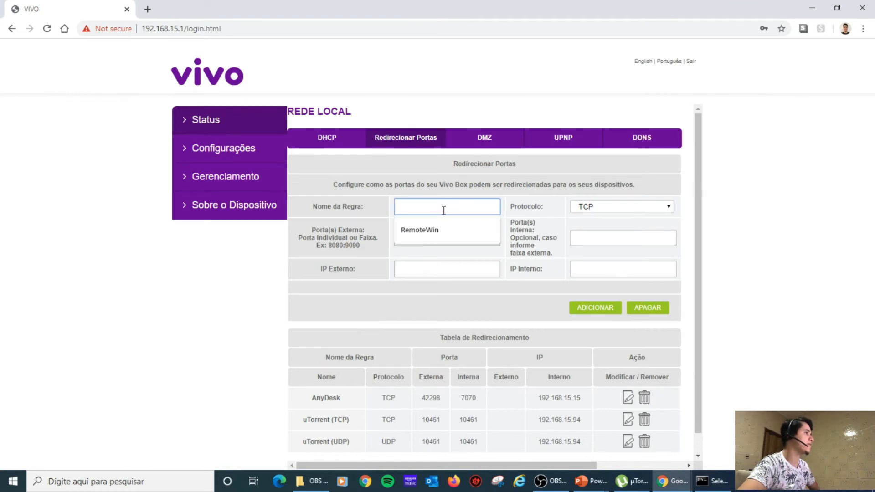
click(405, 140)
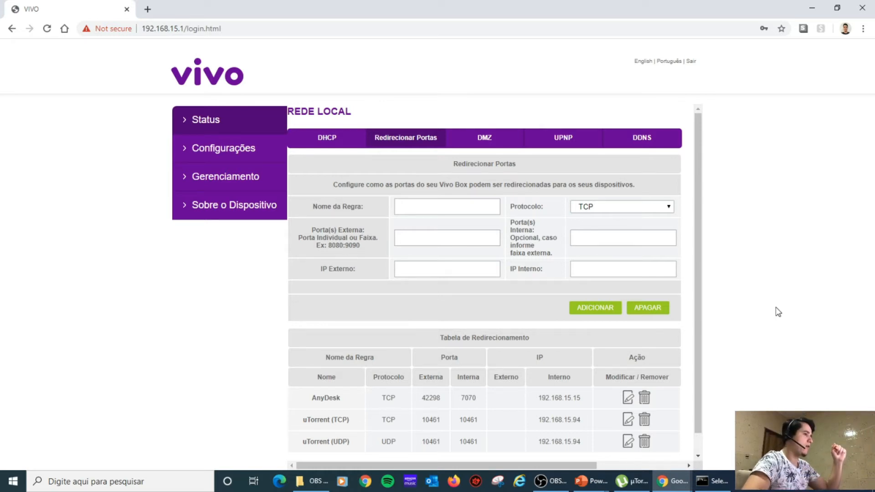
Launch ncpa.cpl from Windows Search and maximize the Network Connections window.
click(64, 485)
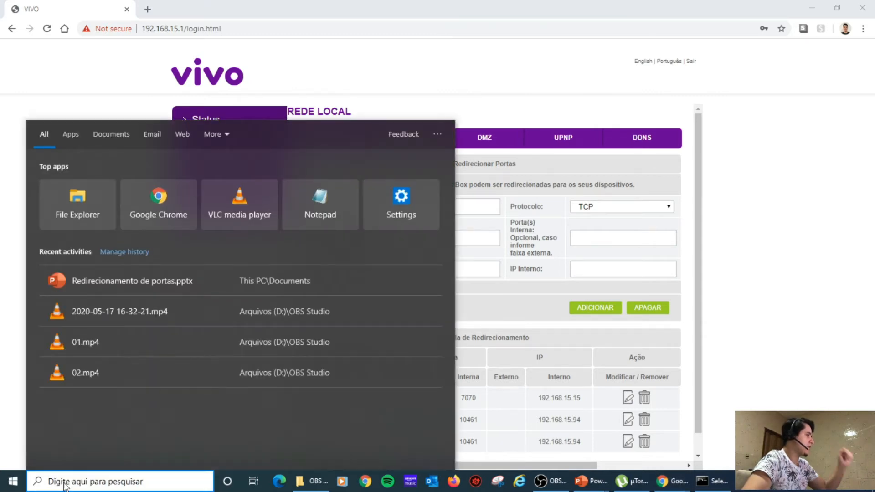
text(ncpa.c)
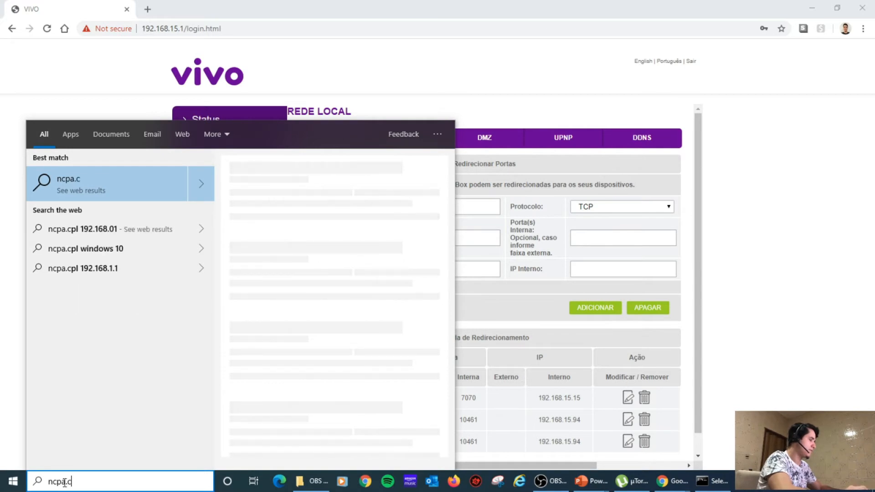
text(pl)
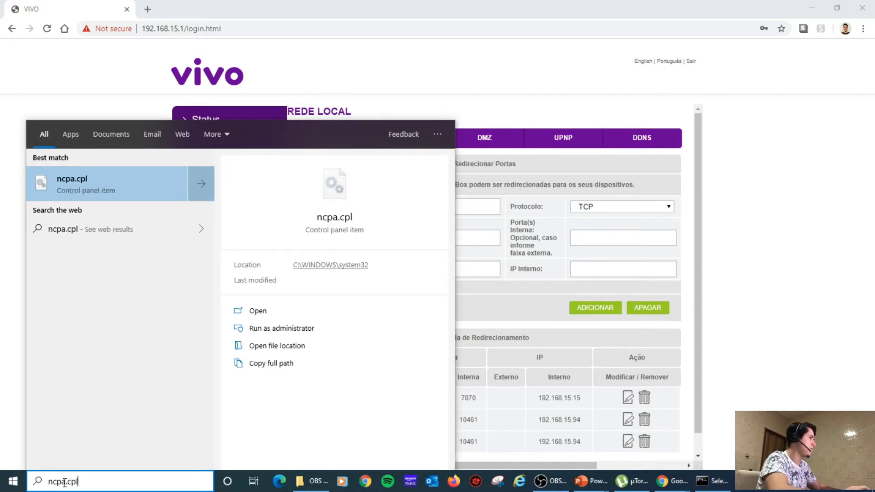
key(Return)
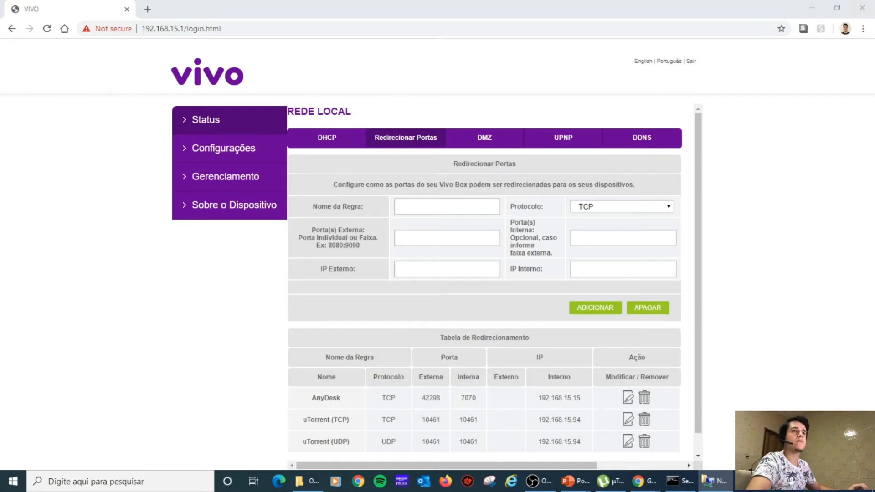
drag(573, 37, 294, 46)
double_click(294, 45)
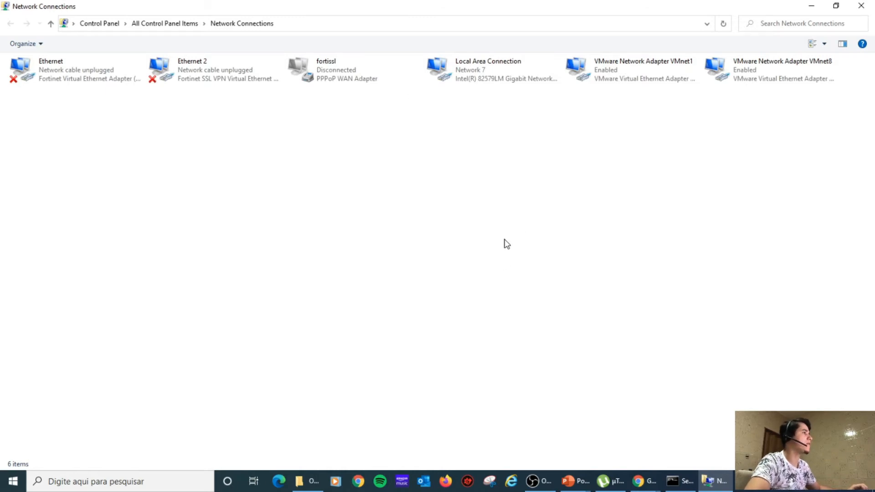
Open Local Area Connection's TCP/IPv4 properties and select 'Use the following IP address'.
click(473, 78)
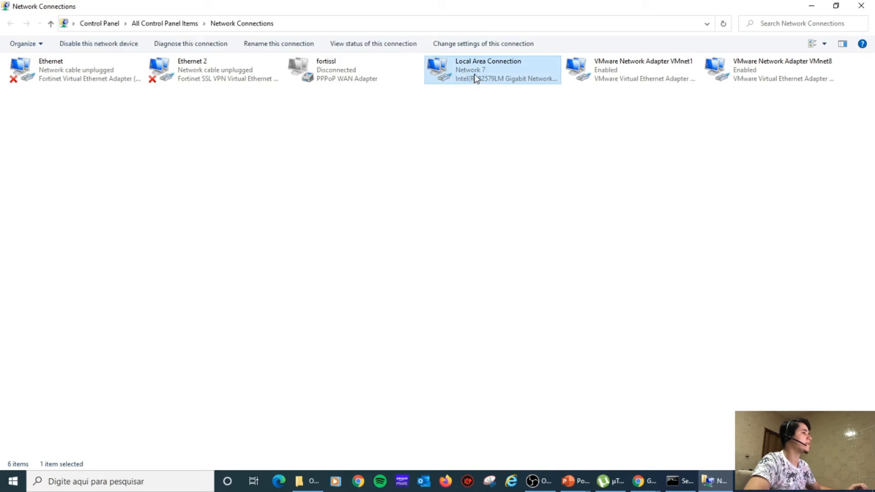
right_click(474, 73)
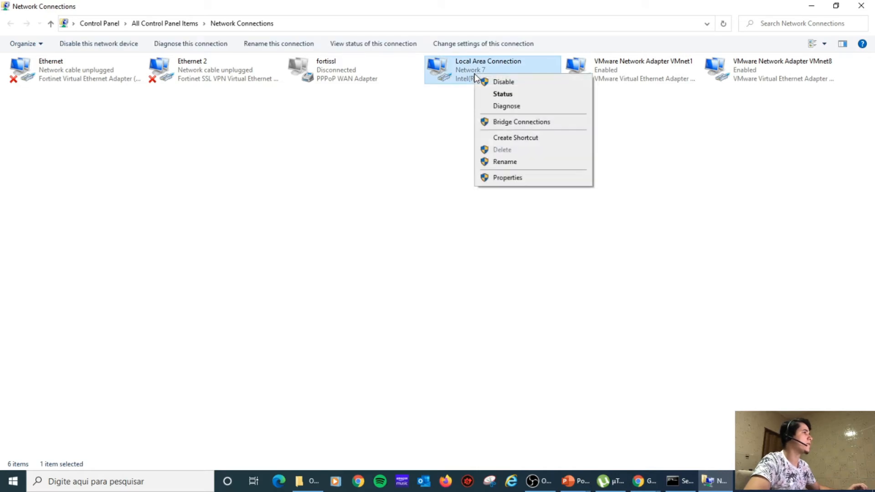
click(515, 180)
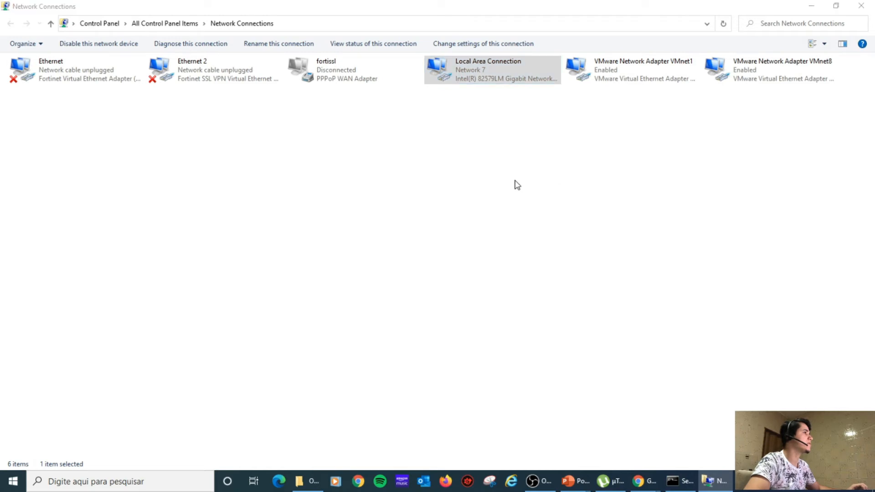
drag(146, 54, 354, 82)
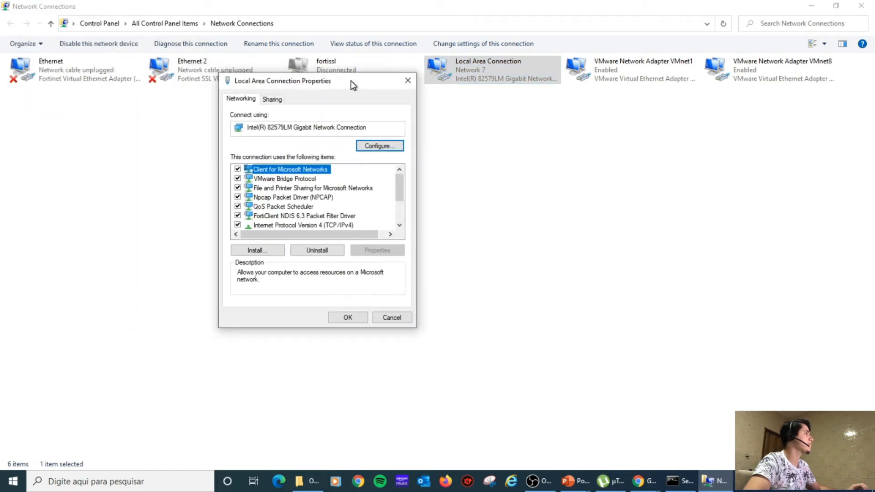
scroll(338, 228, down, 1)
double_click(328, 196)
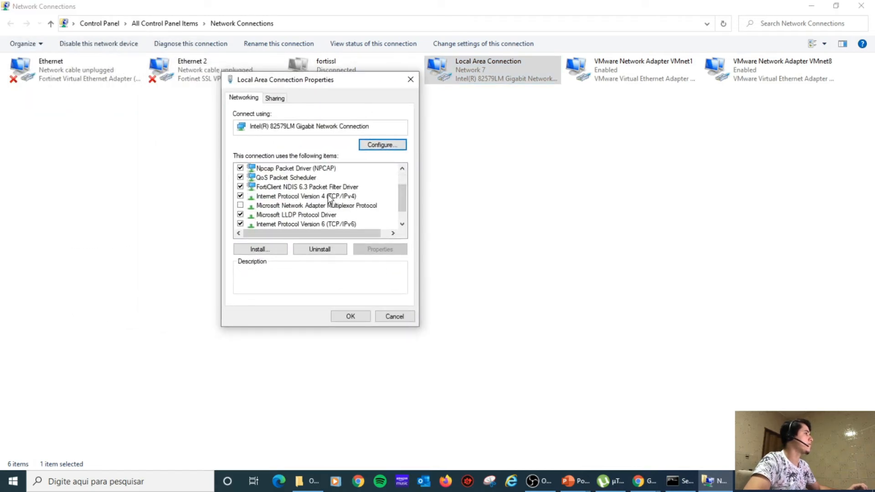
drag(339, 122, 338, 100)
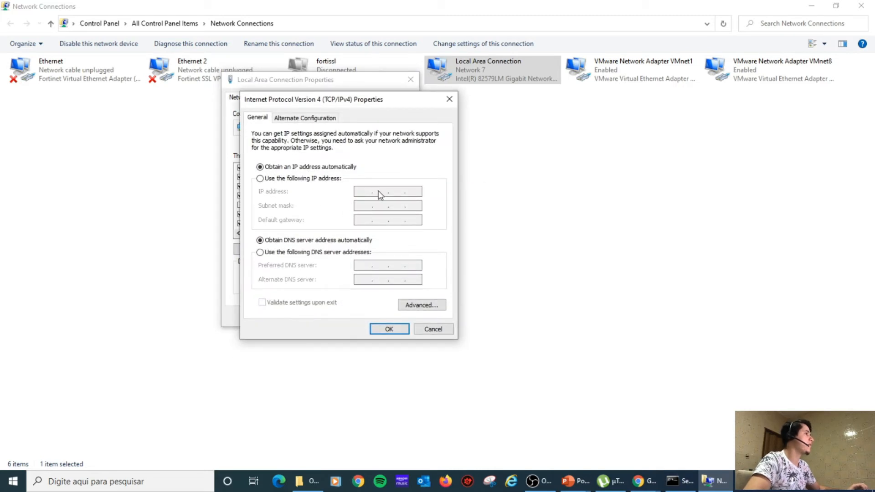
click(260, 179)
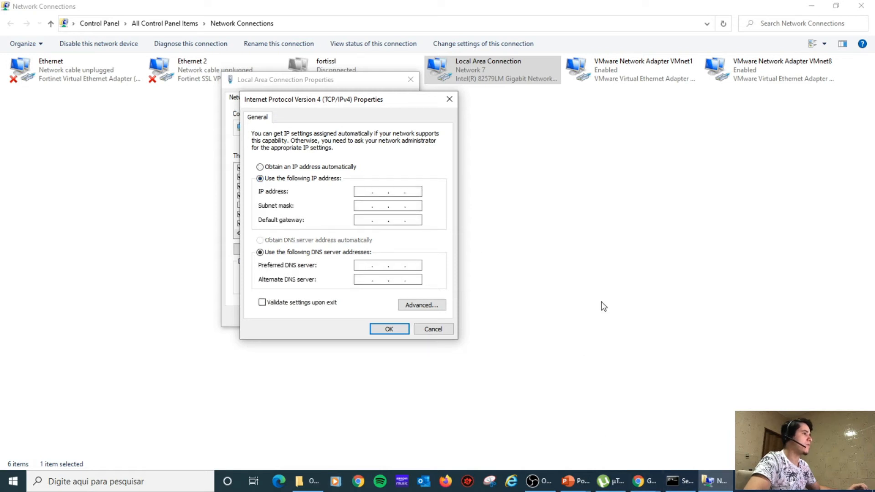
Place the ipconfig output beside the dialog and enter IP address 192.168.15.94.
click(681, 481)
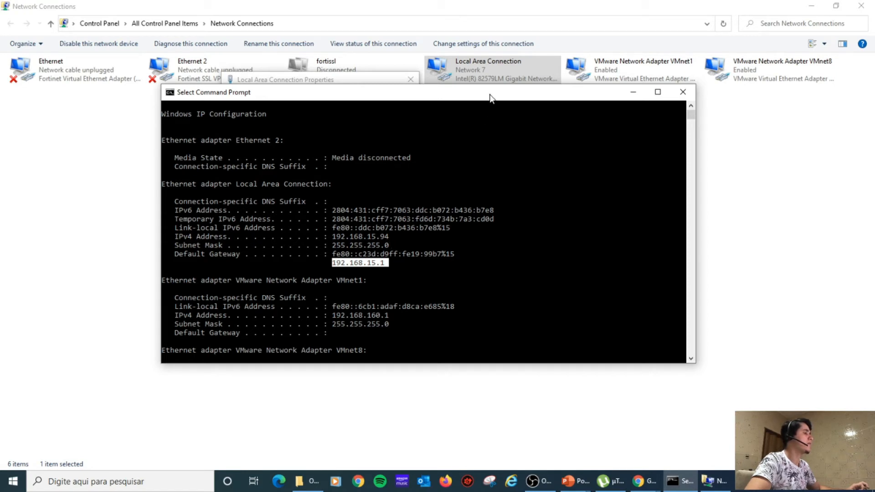
drag(695, 203, 564, 226)
drag(402, 97, 721, 74)
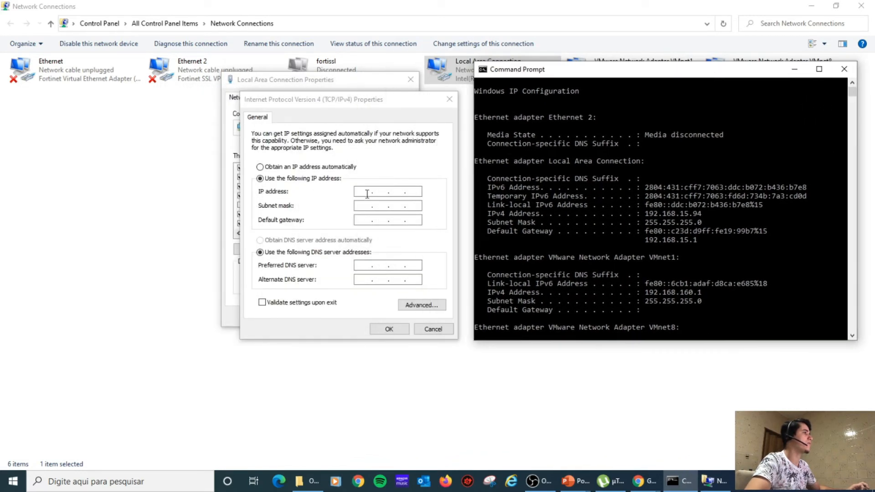
click(365, 193)
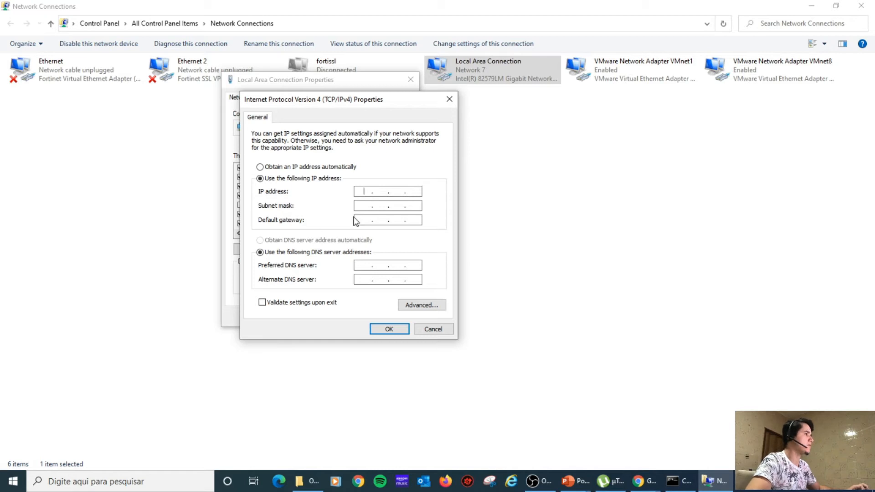
text(192.168.)
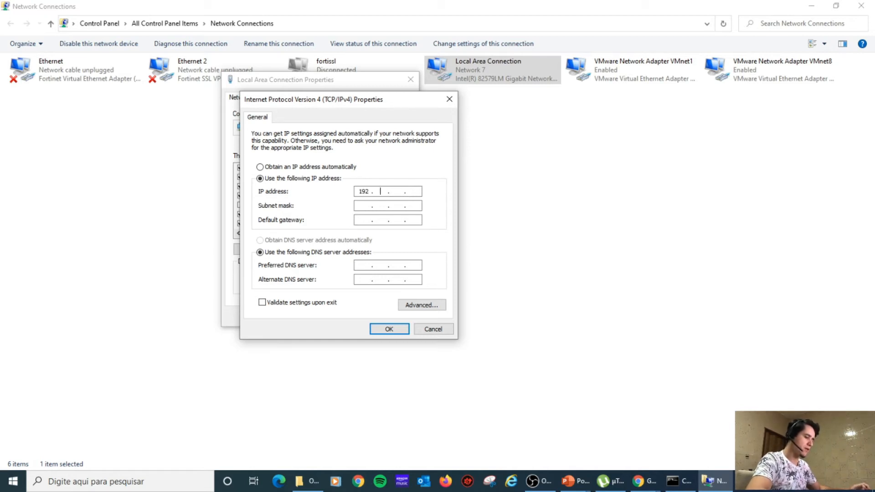
text(15)
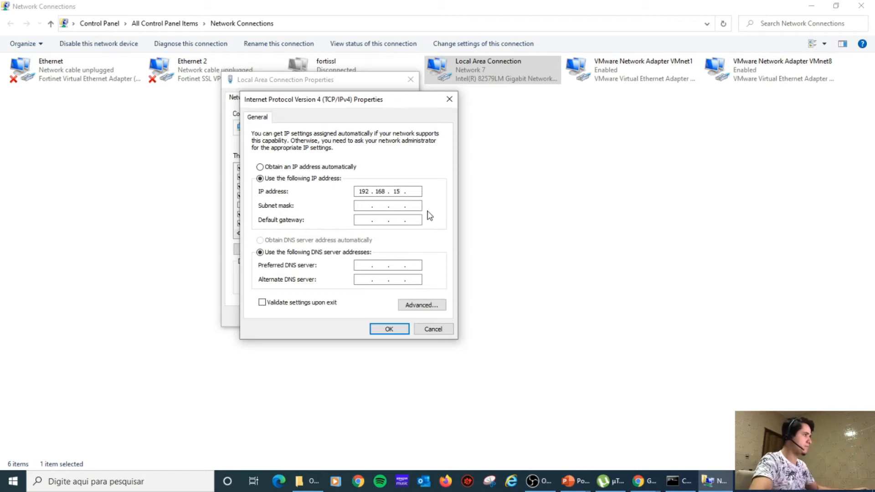
click(416, 192)
text(94)
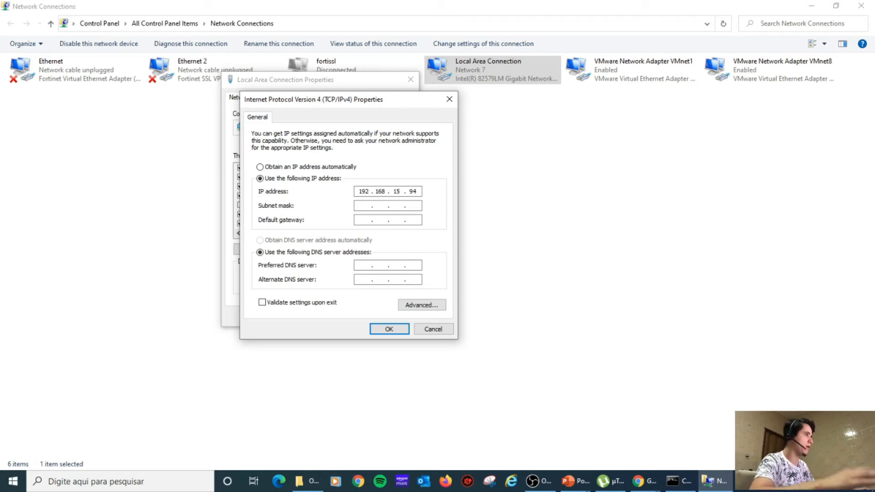
click(678, 482)
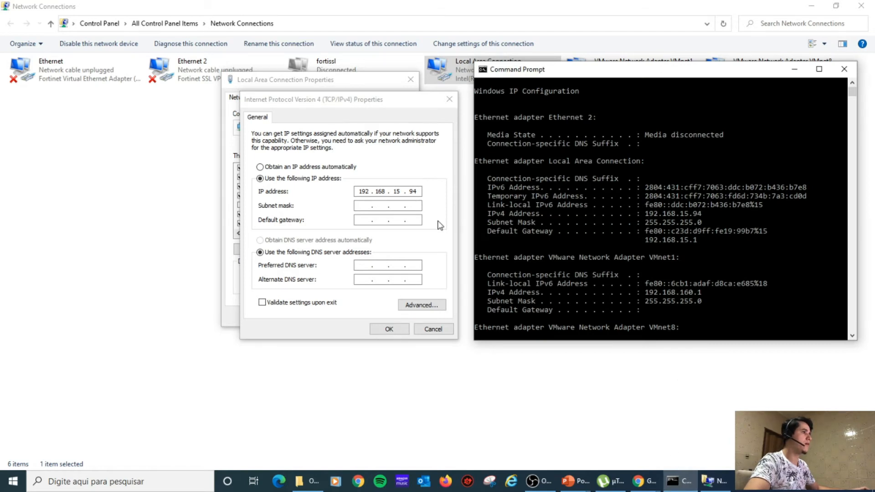
Fill in subnet mask 255.255.255.0 and gateway 192.168.15.1, checking against ipconfig.
click(362, 208)
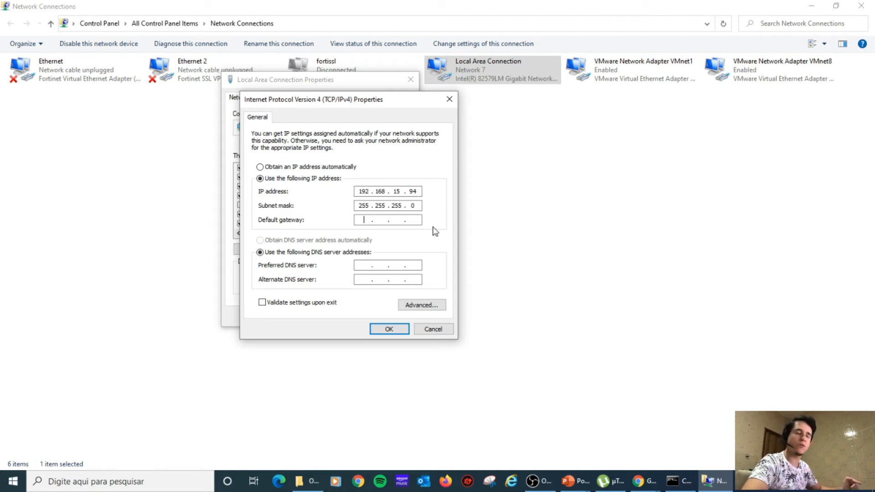
text(192 . 168 . )
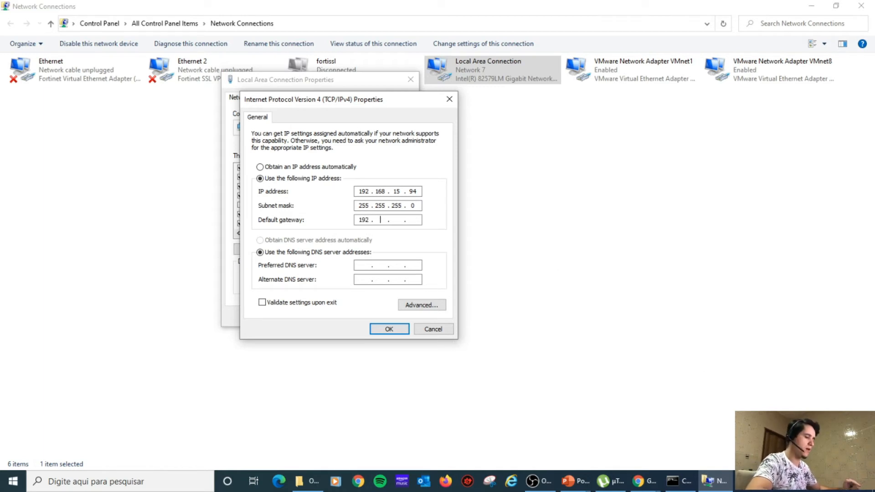
text(15)
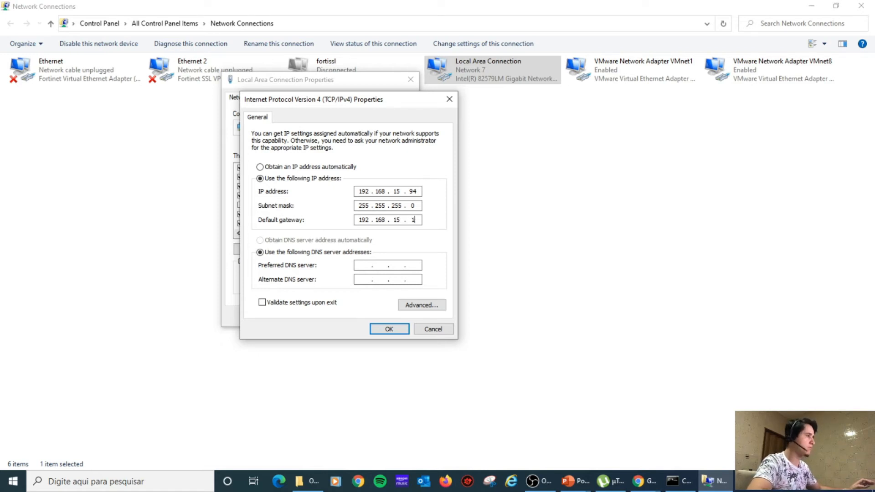
click(676, 481)
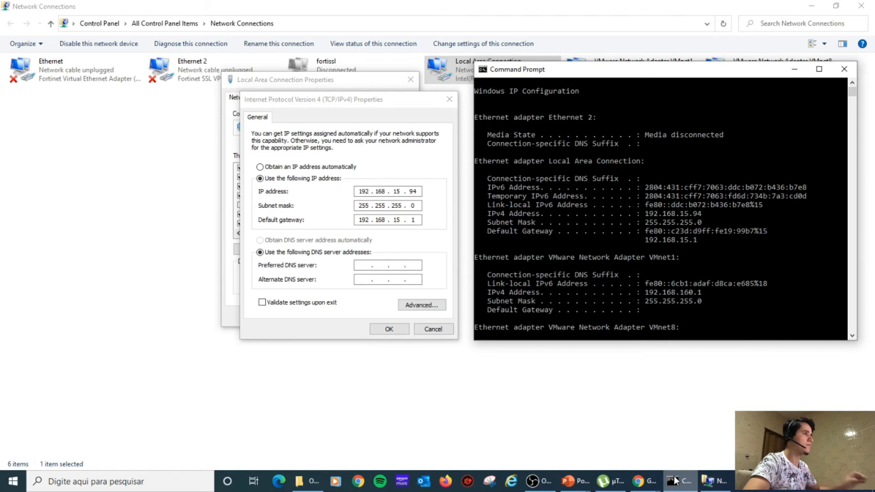
click(676, 480)
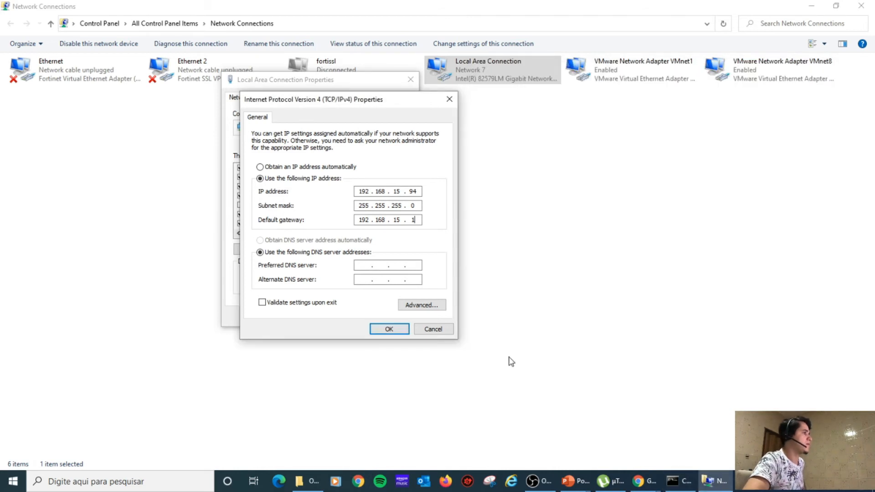
Set preferred DNS 192.168.15.1 and alternate DNS 8.8.8.8, then save the IPv4 settings.
click(360, 265)
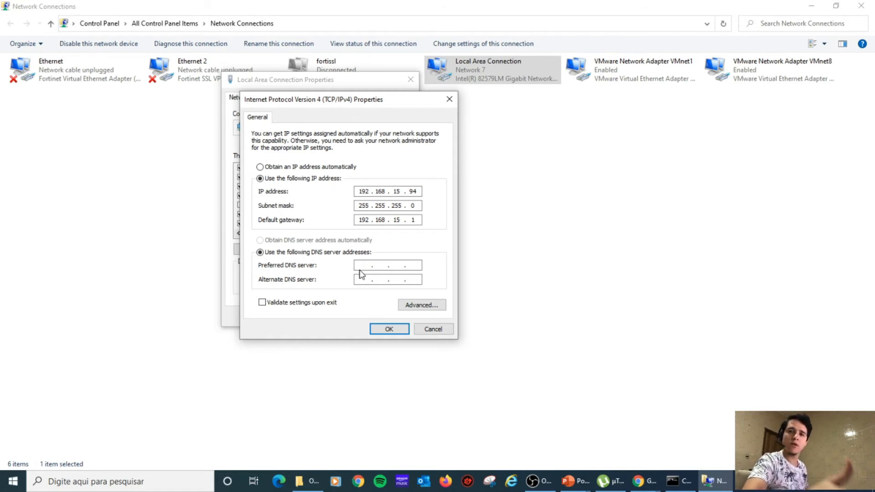
text(192 . )
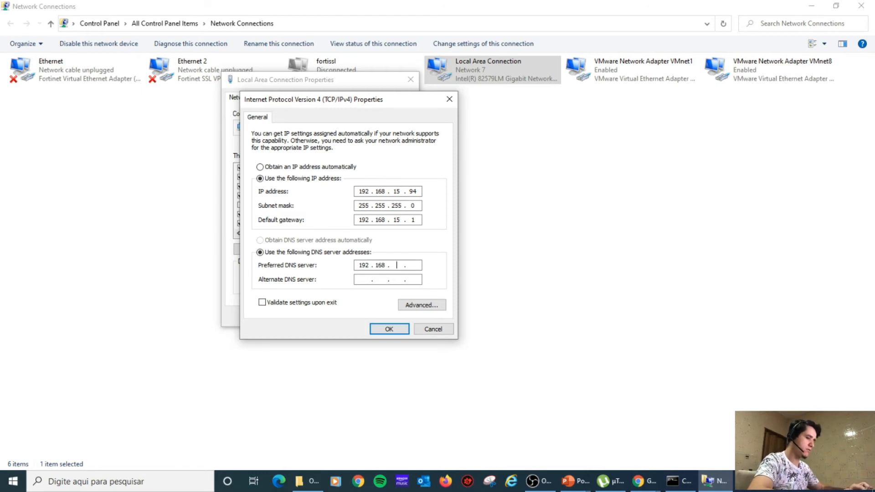
text(168 . 15 . 1)
click(363, 280)
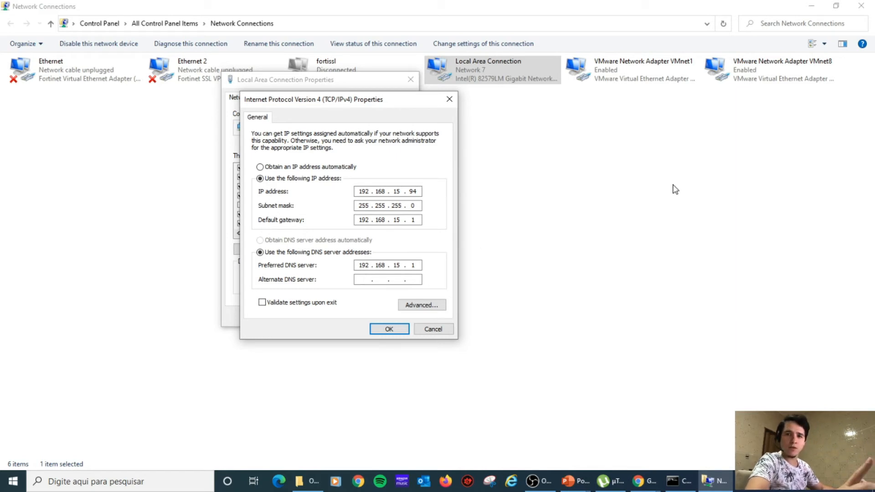
text(8 . 8 . 8 . 8)
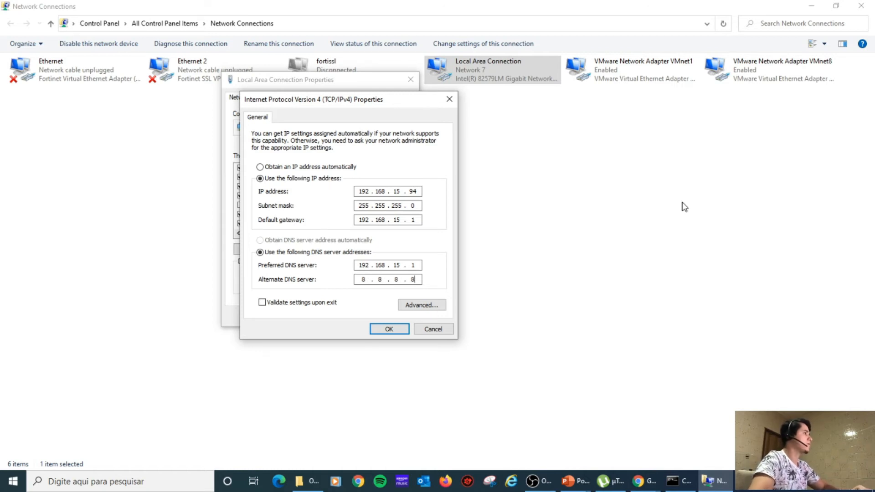
click(389, 329)
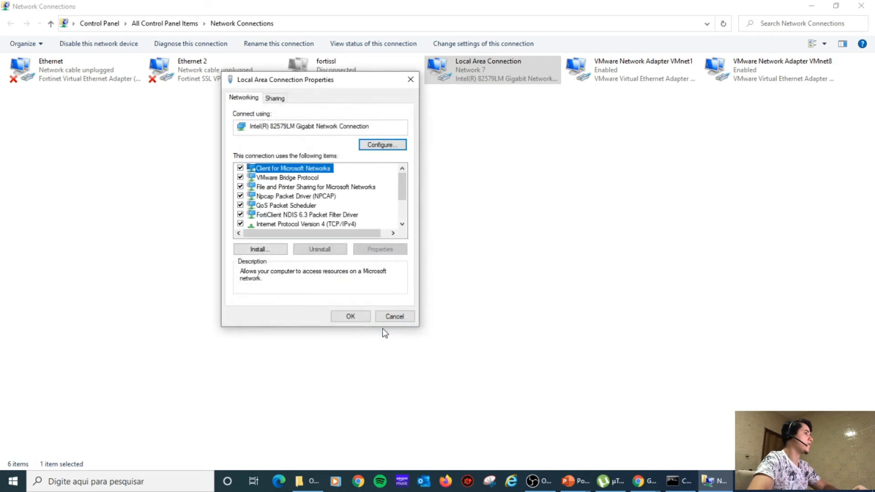
Apply the connection properties and rerun ipconfig in a cleared Command Prompt.
click(352, 317)
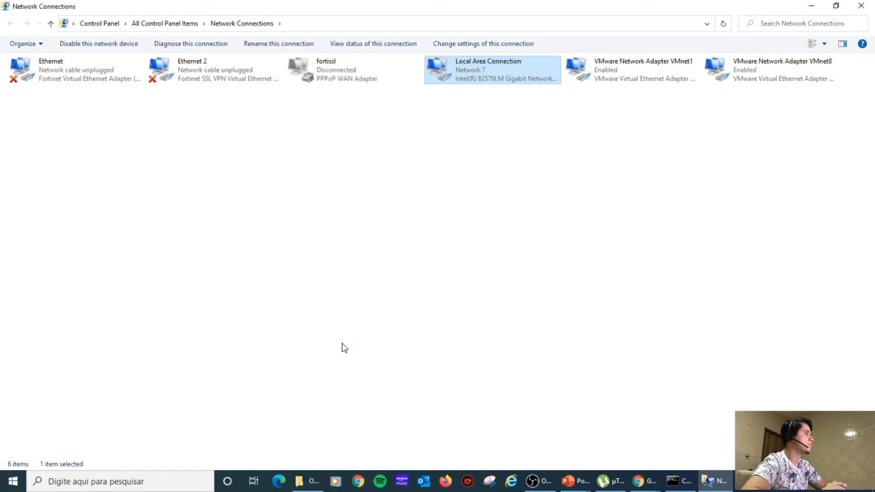
click(681, 481)
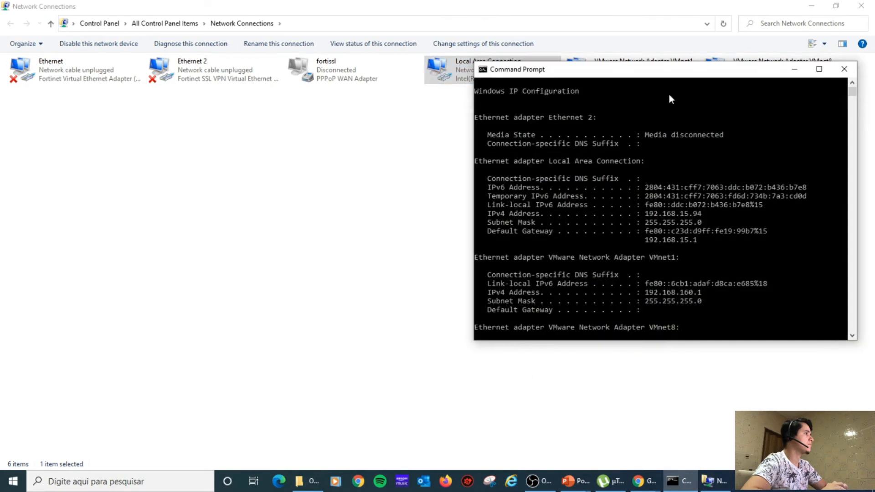
drag(654, 73, 538, 106)
click(592, 358)
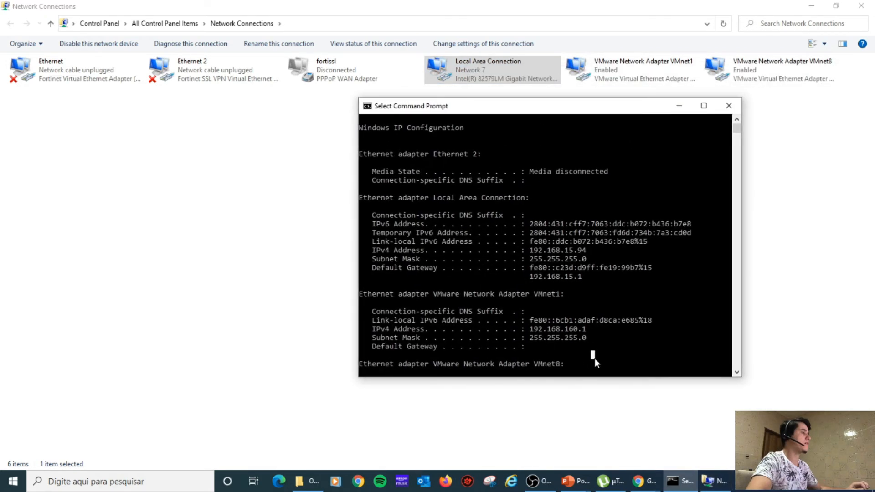
key(Escape)
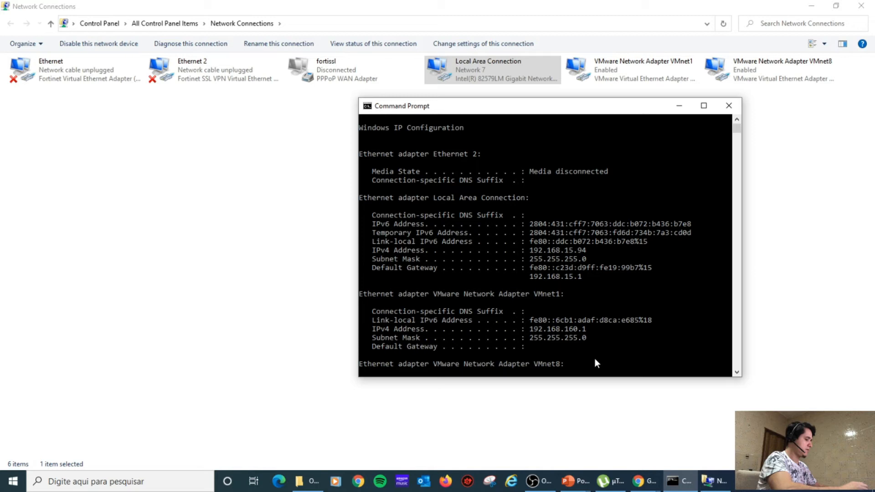
text(cls)
key(Return)
text(ipconfig)
key(Return)
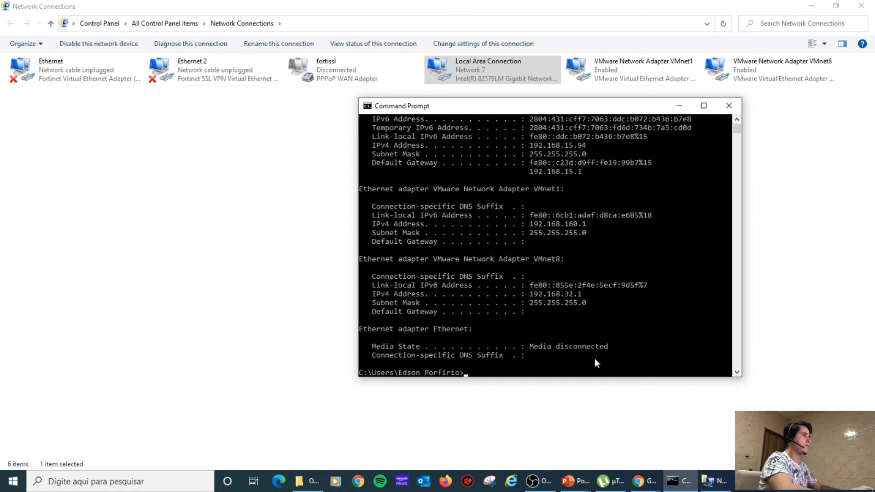
Confirm the IPv4 address 192.168.15.94, then close Command Prompt and Network Connections.
click(563, 153)
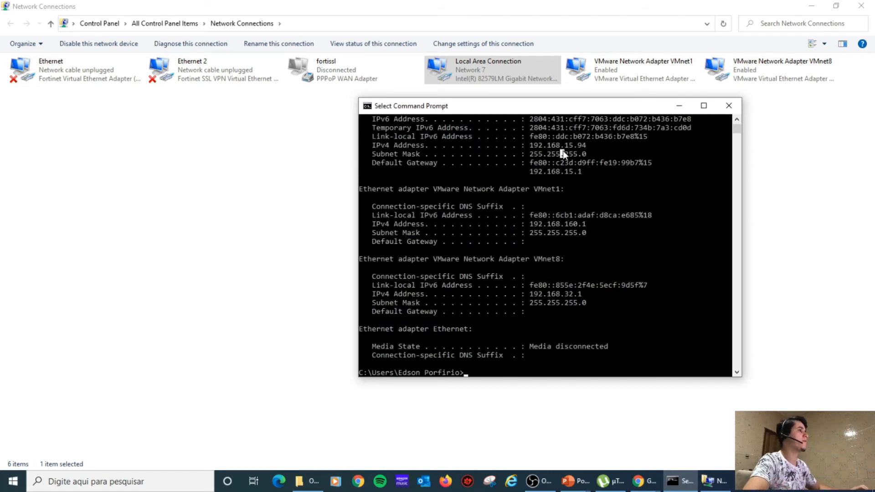
double_click(562, 145)
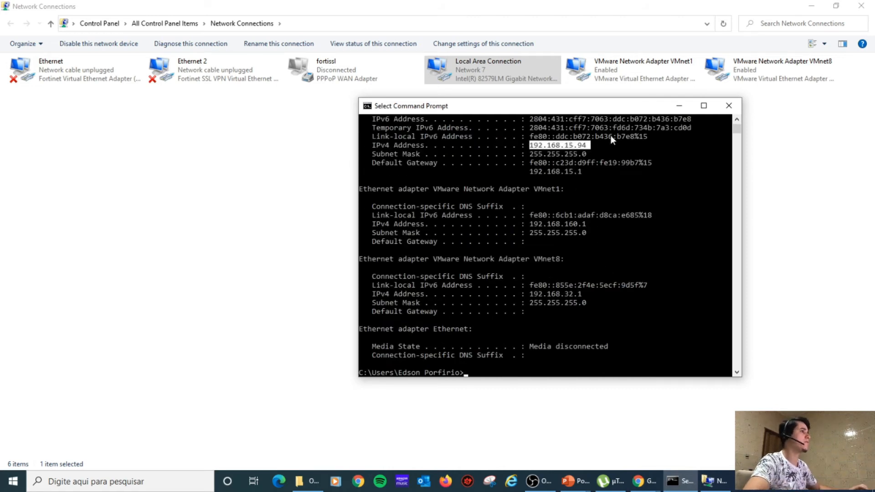
click(729, 105)
click(861, 7)
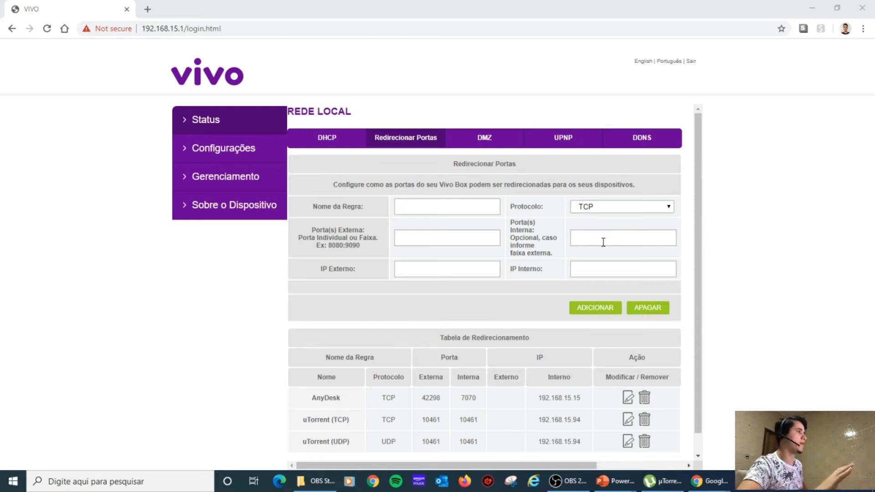
Check µTorrent's incoming port 10461 in Preferences > Connection, then switch to the TestePortas page.
click(667, 485)
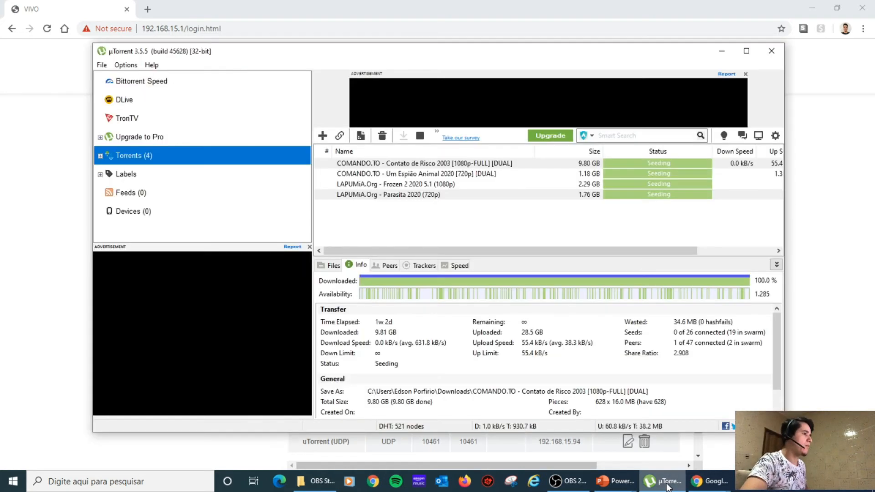
click(124, 64)
click(150, 89)
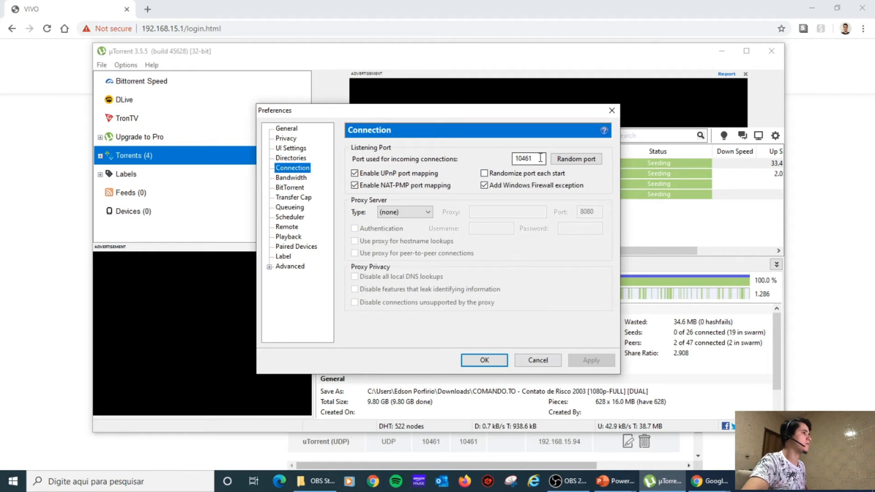
drag(539, 158, 496, 151)
key(ctrl+c)
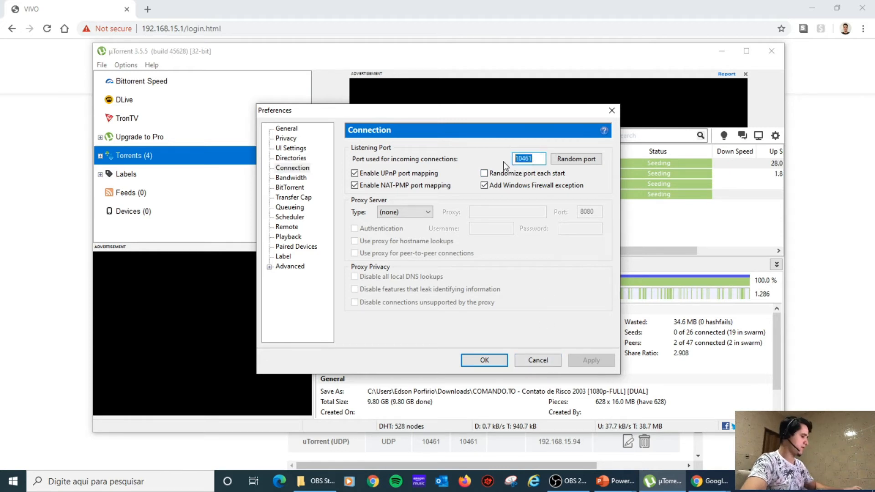
click(537, 360)
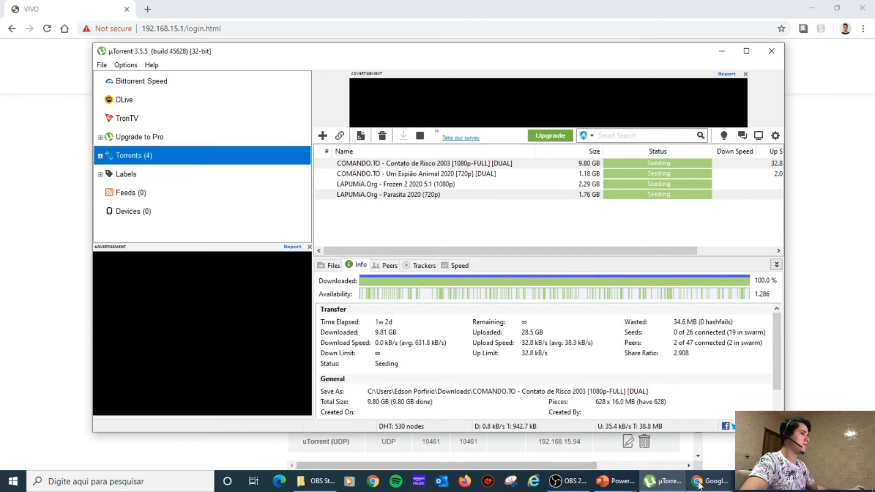
mouse_move(711, 480)
click(662, 446)
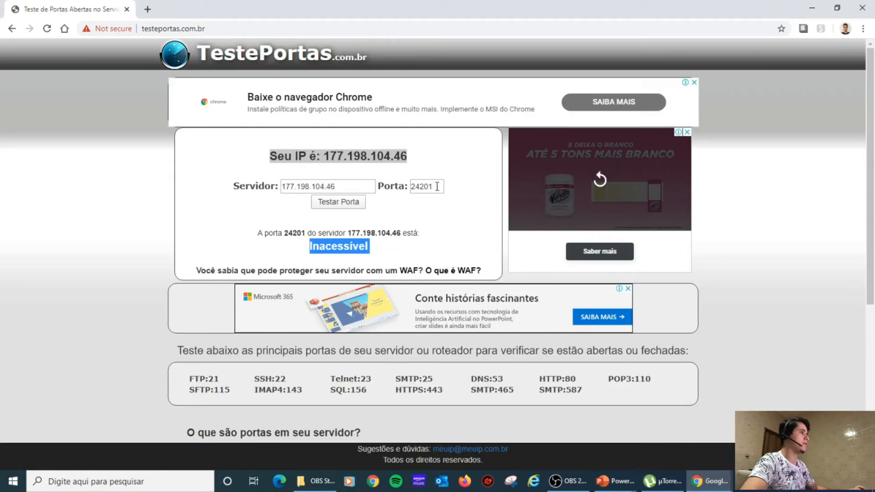
Test port 10461 on TestePortas, which reports Inacessível, then minimize Chrome and µTorrent.
drag(436, 187, 350, 187)
key(ctrl+v)
click(333, 203)
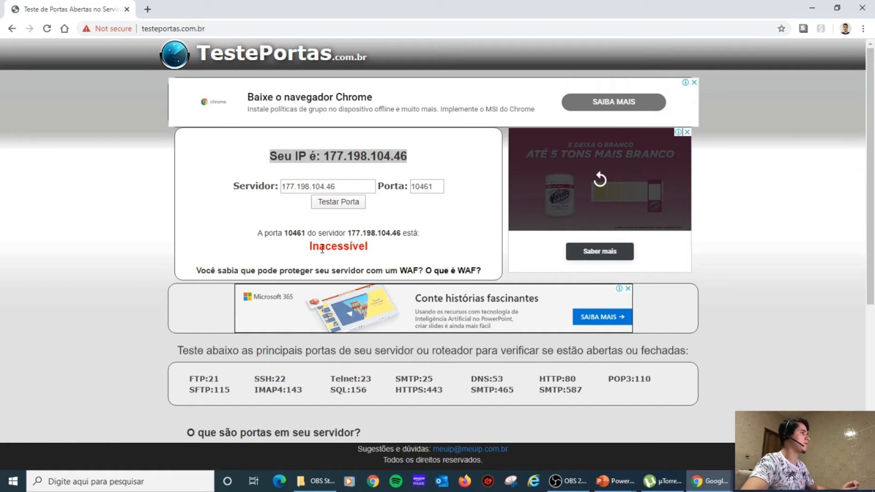
double_click(323, 248)
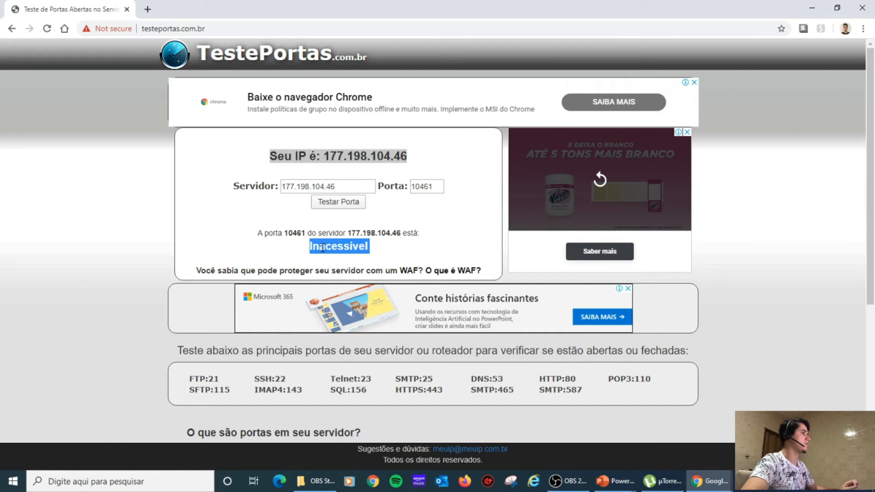
click(811, 9)
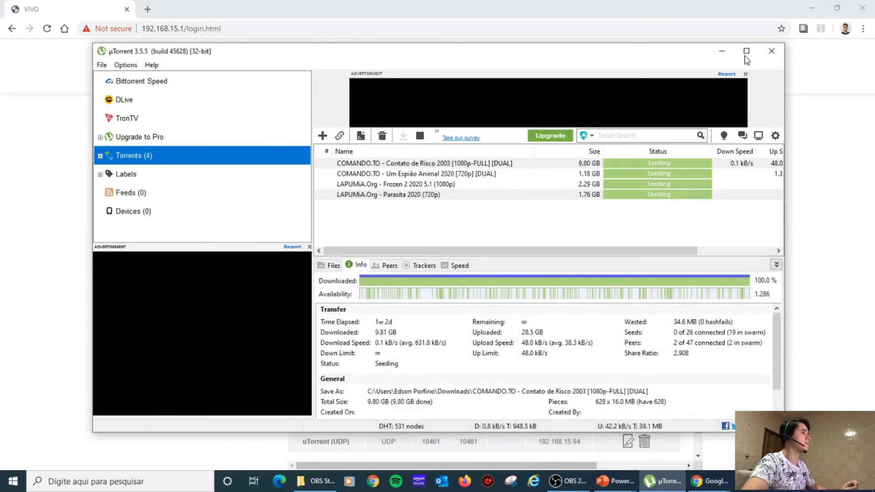
click(722, 51)
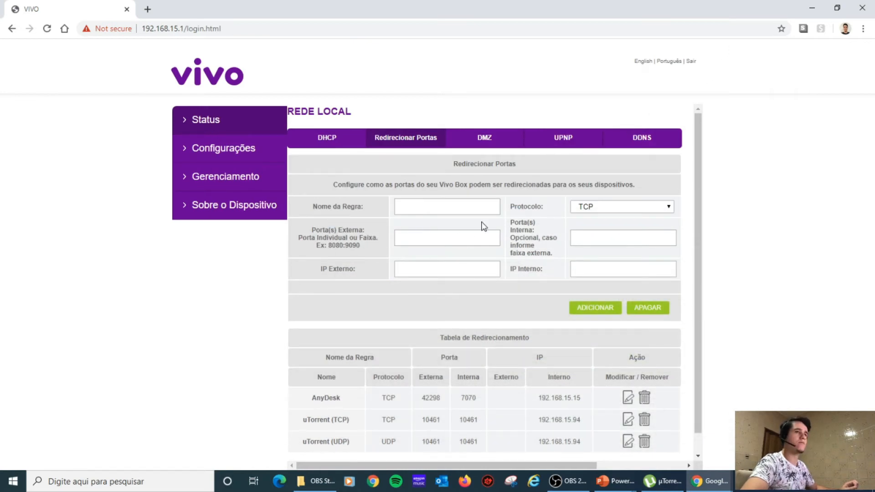
Name the new forwarding rule Utorrent.
click(427, 203)
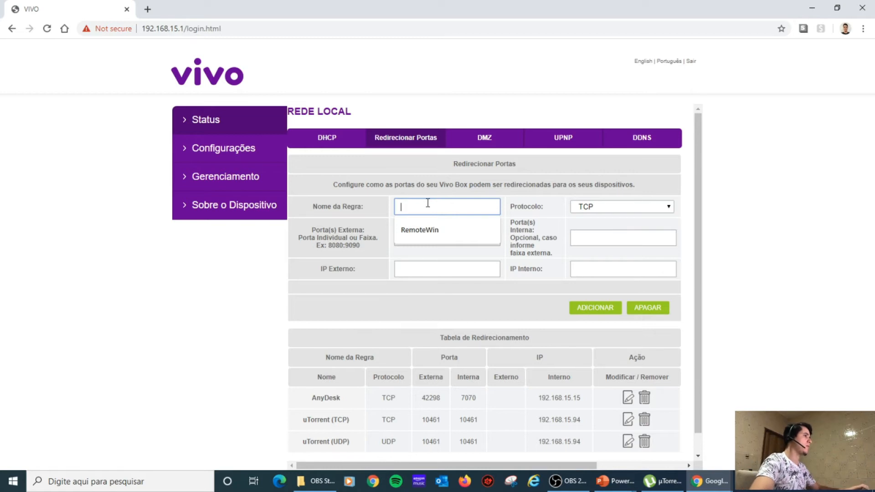
text(Utorrent)
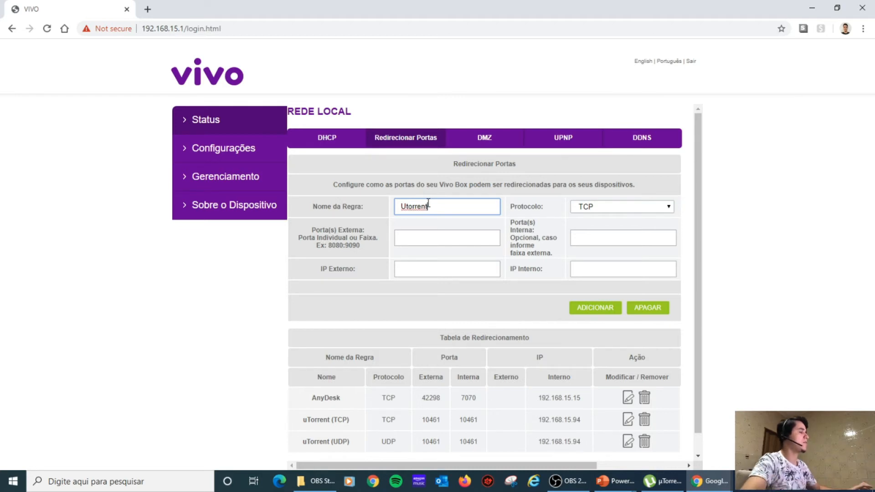
click(614, 207)
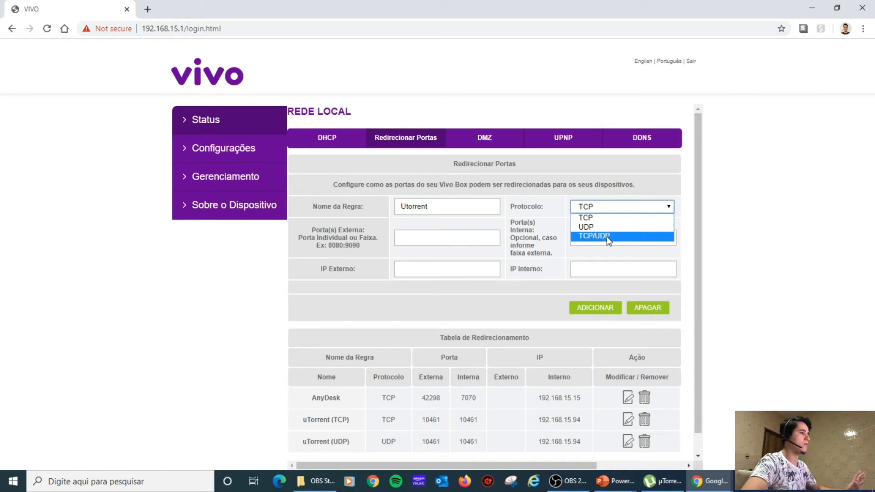
Recheck µTorrent's connection port in Preferences and return to the router page.
click(662, 481)
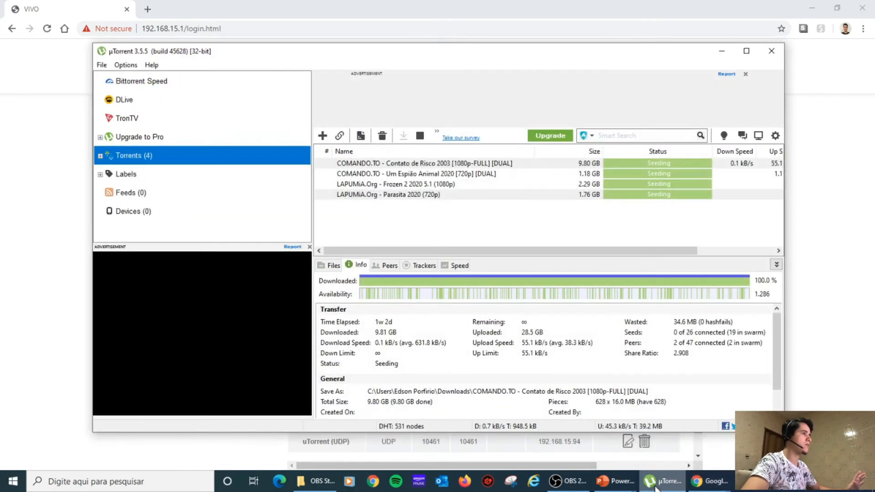
click(125, 65)
click(154, 91)
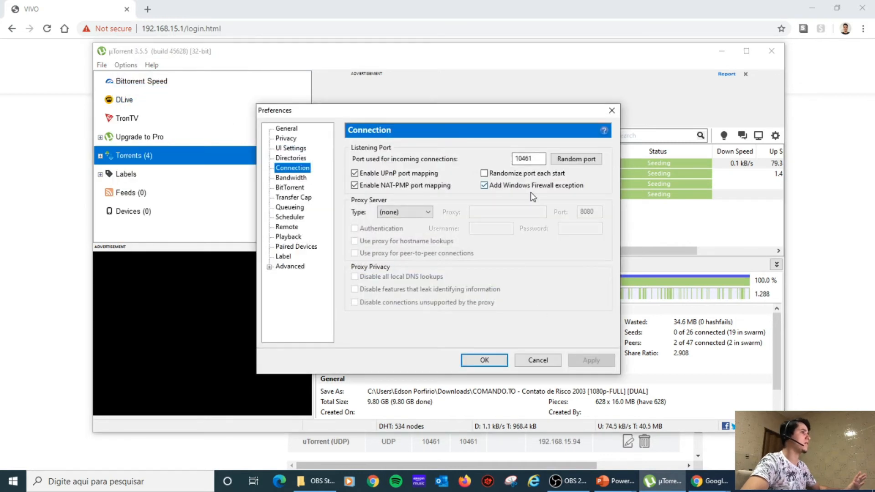
click(538, 360)
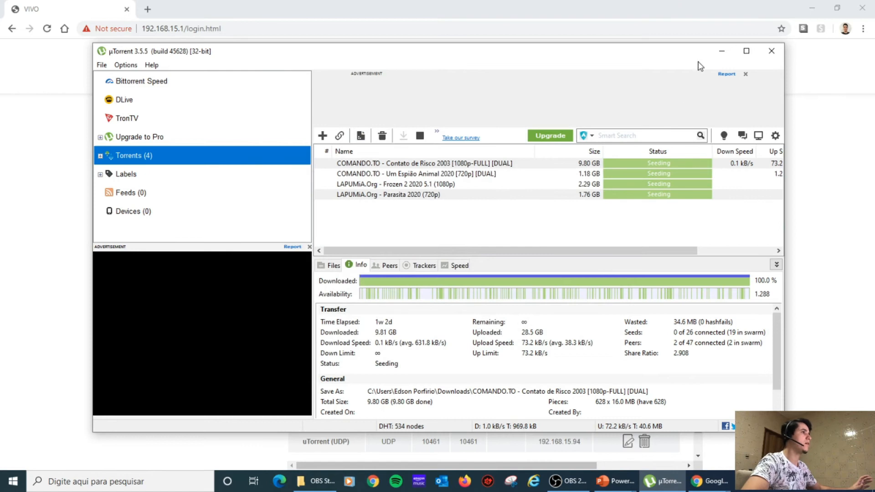
click(720, 52)
Set the Utorrent rule's protocol to TCP/UDP.
click(635, 209)
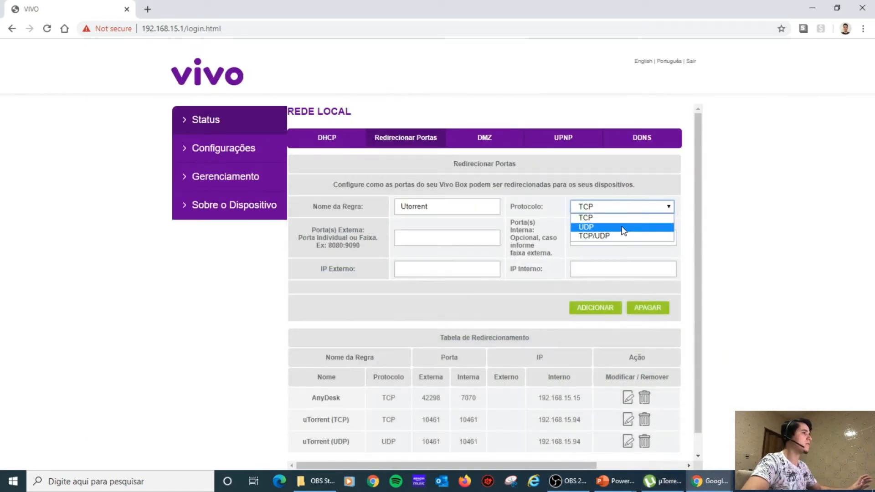
click(616, 235)
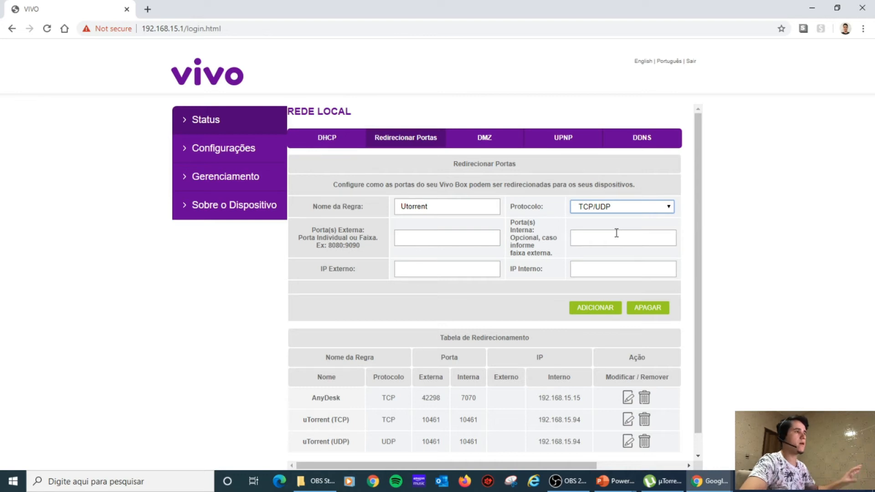
click(450, 237)
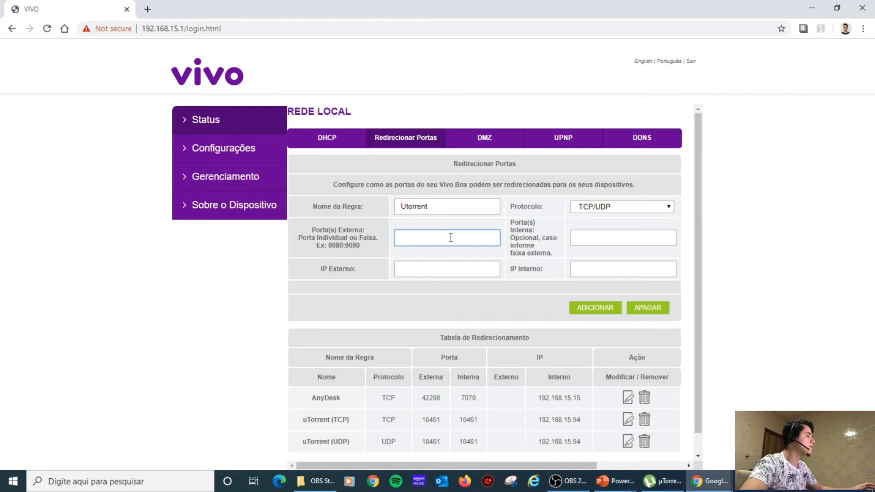
Add the Utorrent rule with external and internal port 10461 and IPs 192.168.15.94.
text(10461)
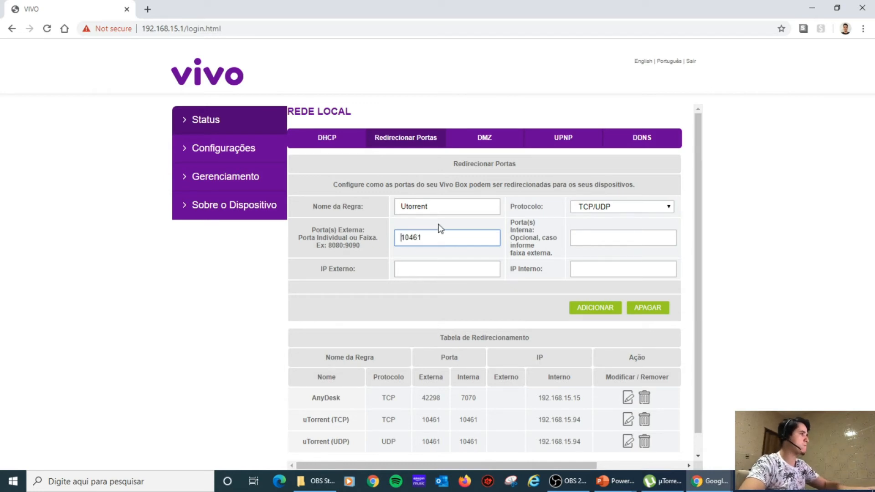
click(584, 238)
text(10461)
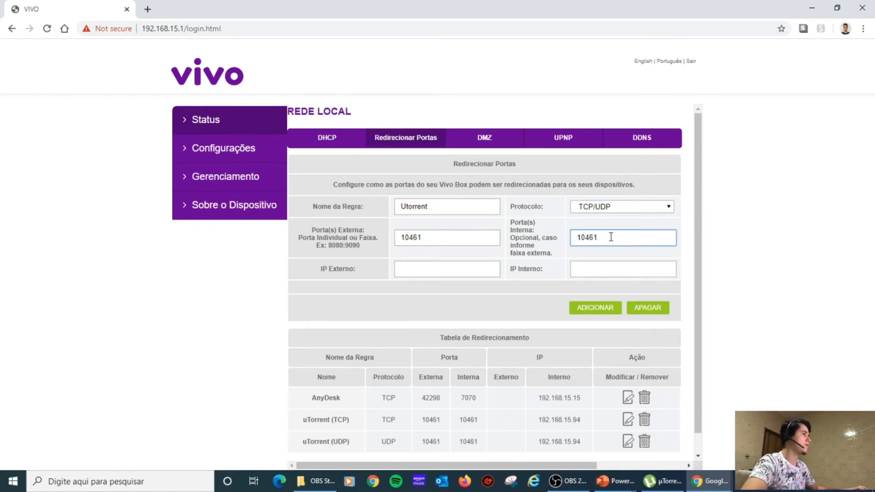
click(460, 268)
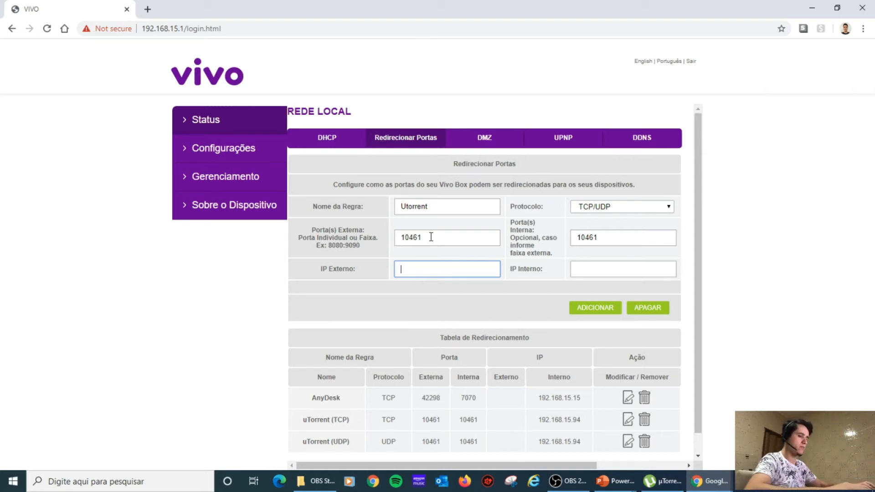
text(192)
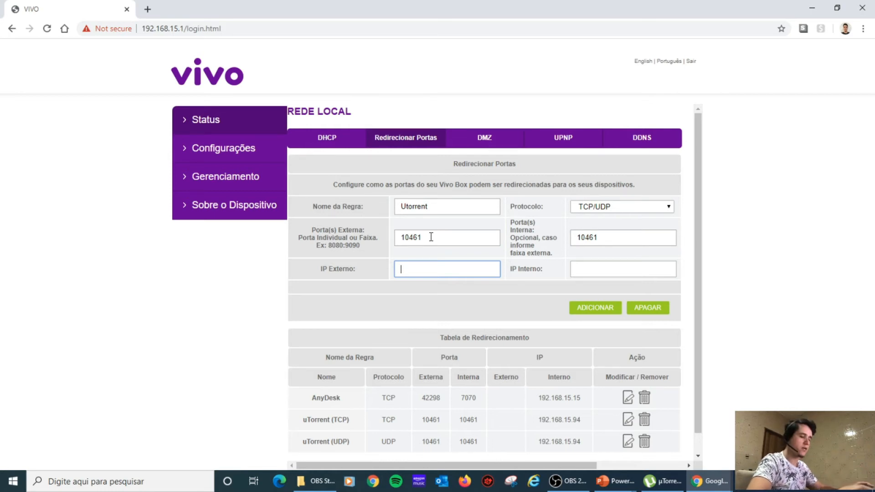
text(.16)
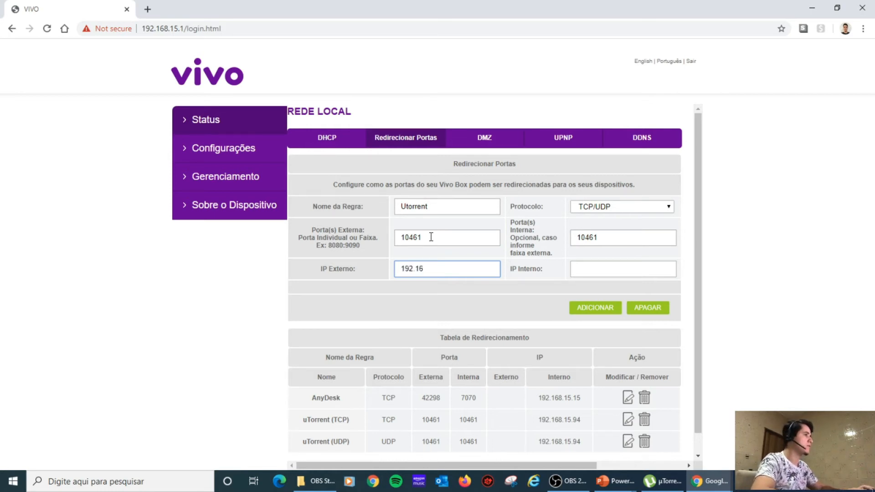
text(8.15.94)
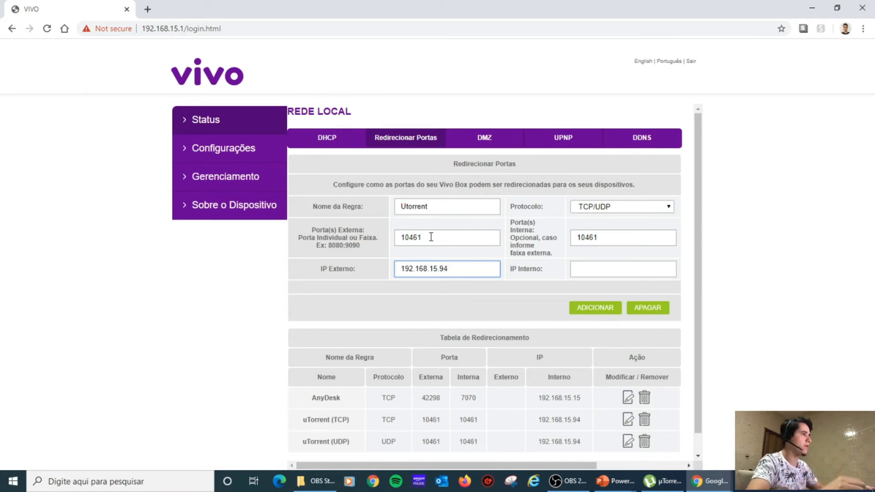
click(601, 273)
text(192.168.15.94)
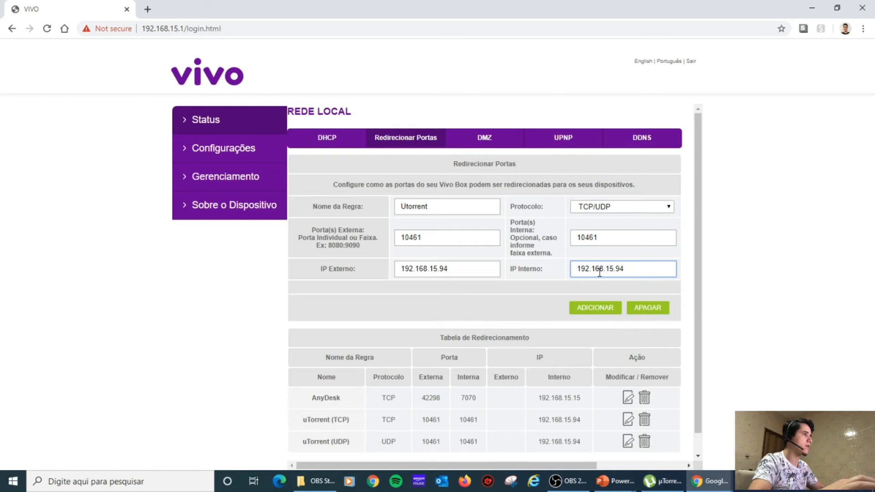
click(598, 309)
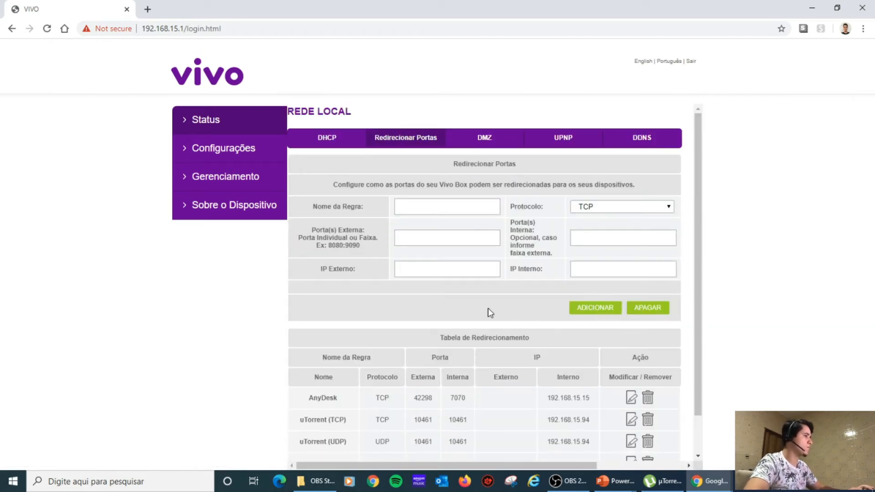
Check the Utorrent TCP/UDP and uTorrent (TCP) rows in the forwarding table, then minimize the browser.
scroll(488, 308, down, 1)
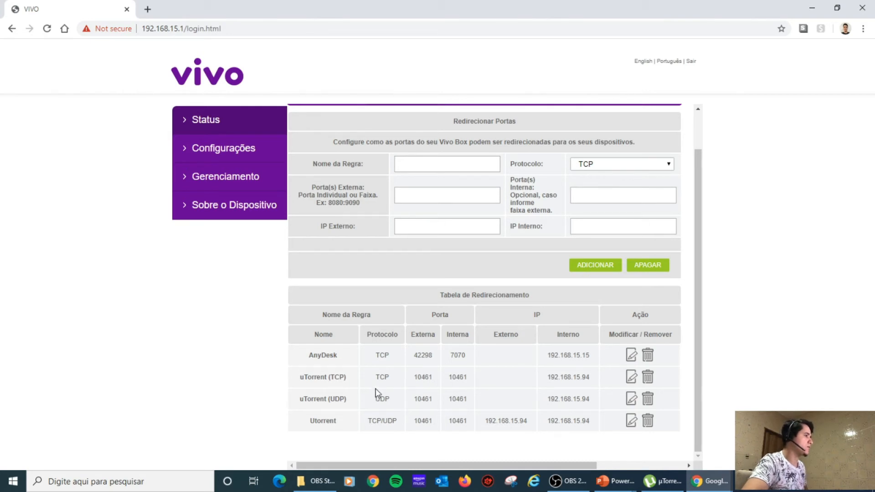
drag(368, 422, 380, 420)
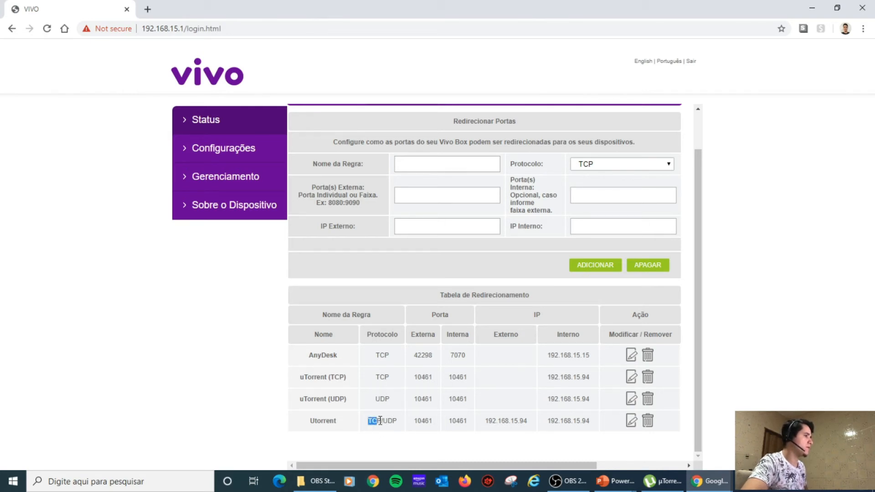
drag(374, 377, 389, 398)
click(373, 375)
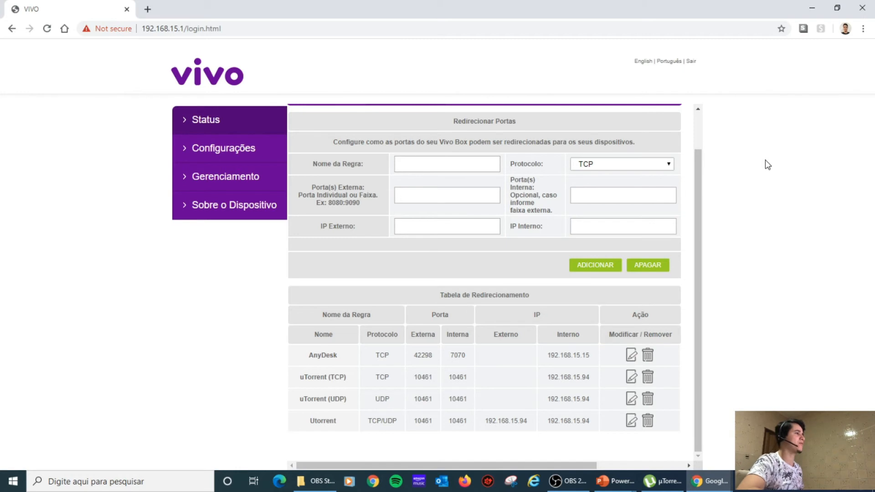
click(814, 9)
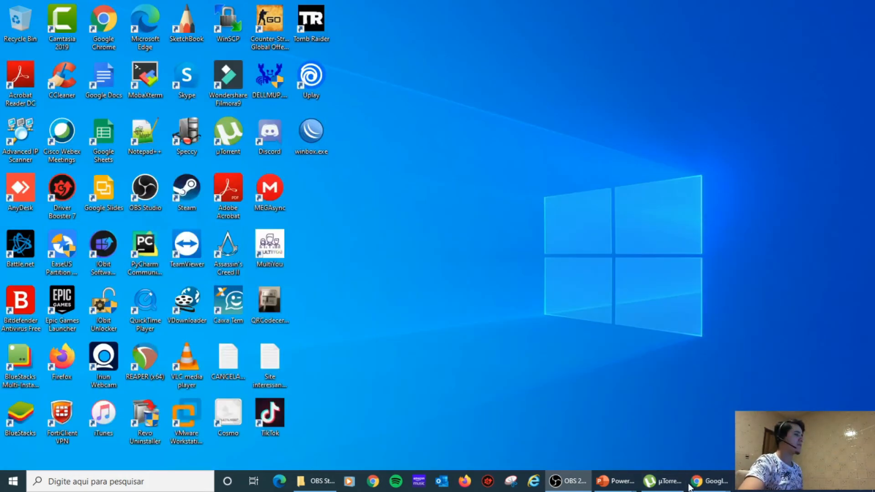
Bring back the TestePortas window and try re-running the port test.
mouse_move(690, 487)
click(666, 435)
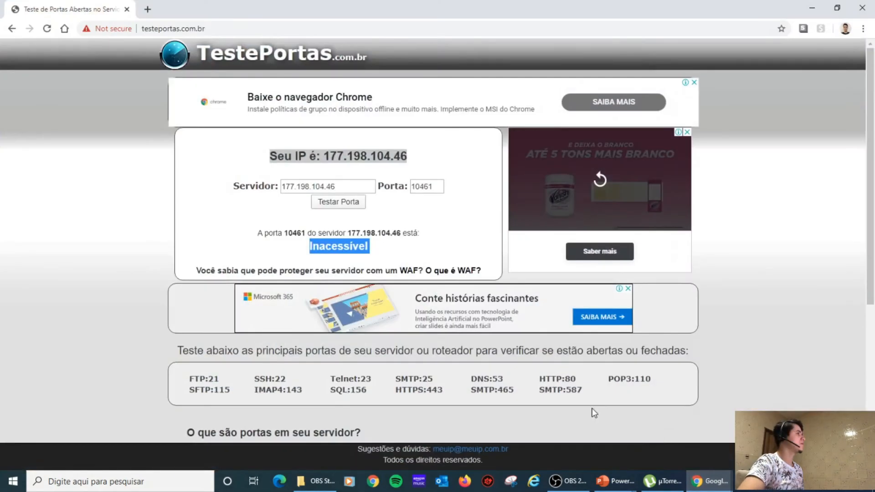
click(338, 200)
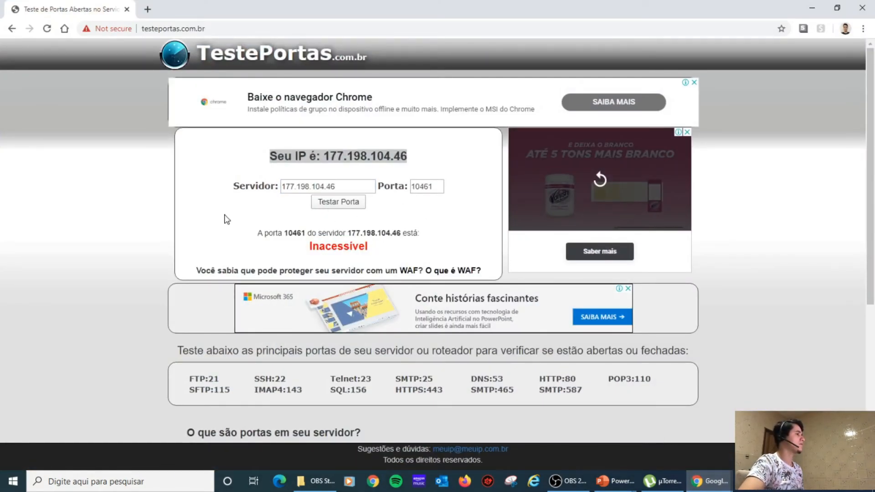
click(438, 188)
click(338, 202)
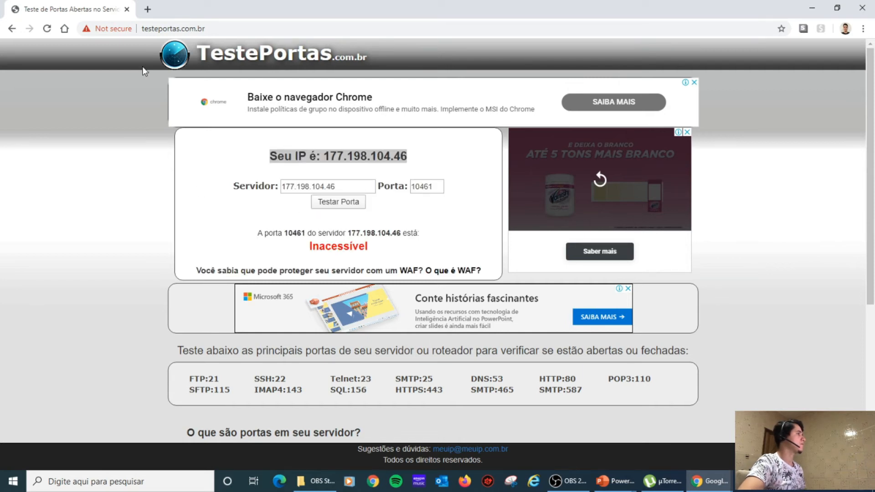
Reload TestePortas and test port 10461 again; it is still Inacessível.
click(175, 29)
key(Return)
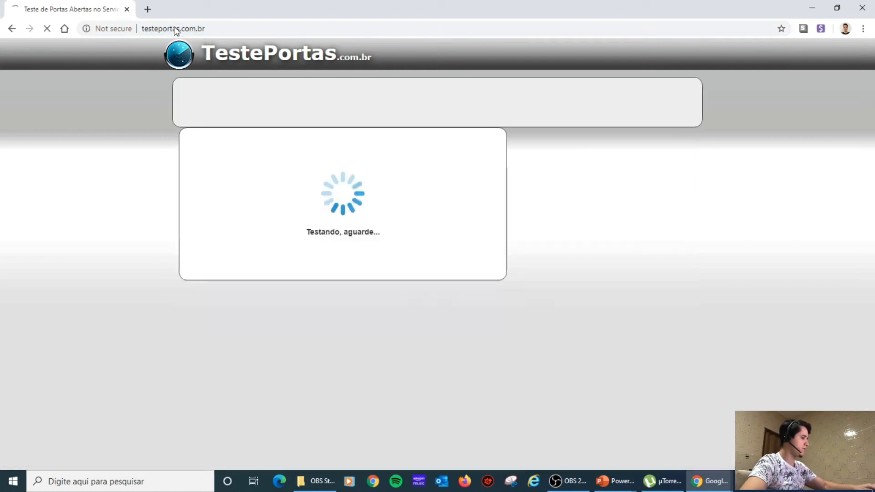
click(424, 186)
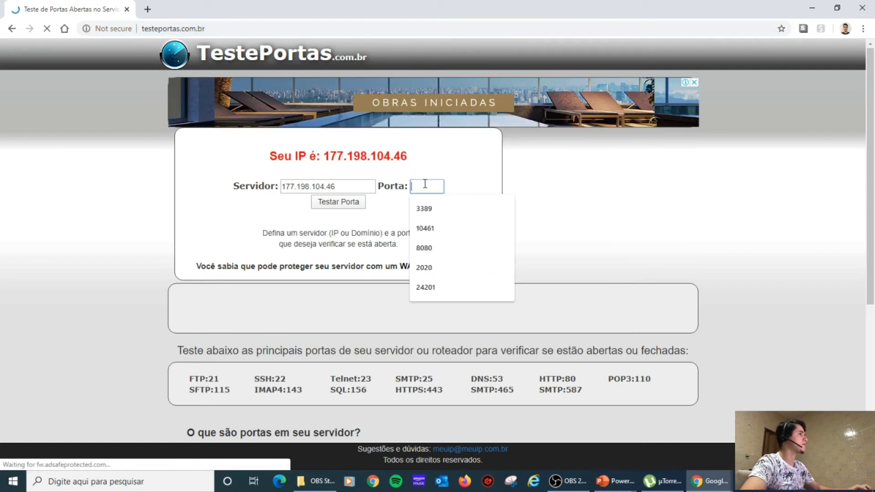
text(10461)
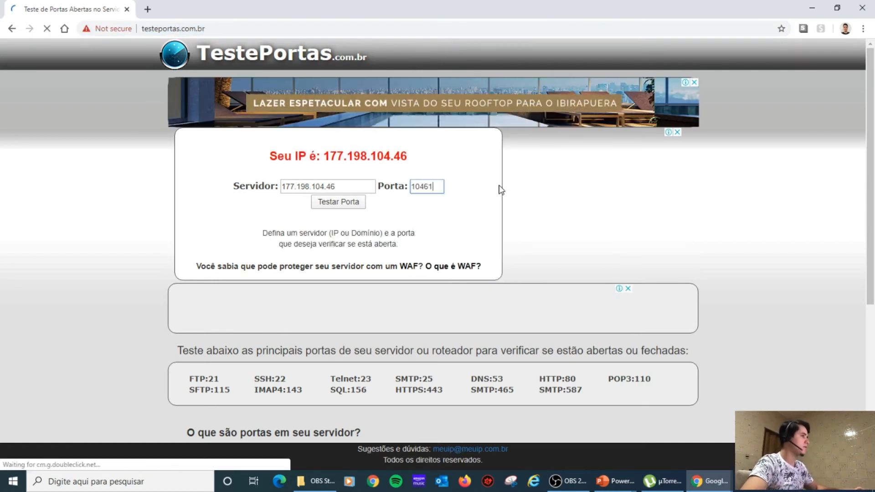
click(353, 202)
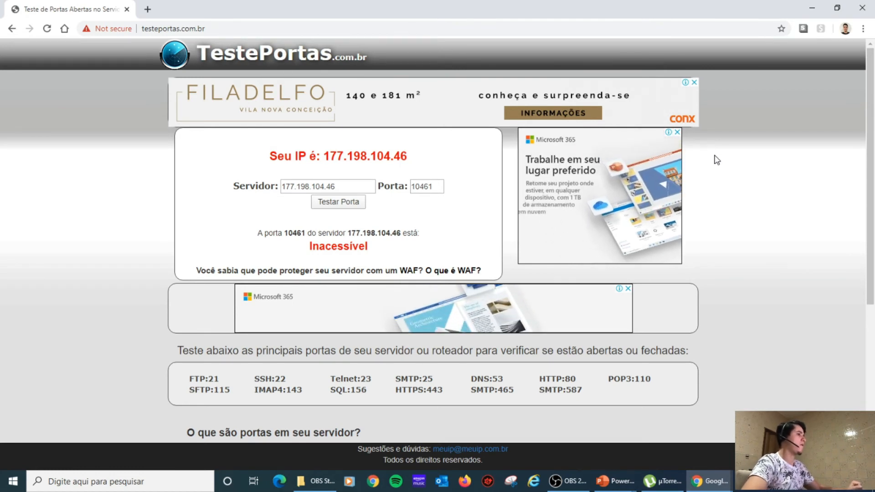
click(79, 487)
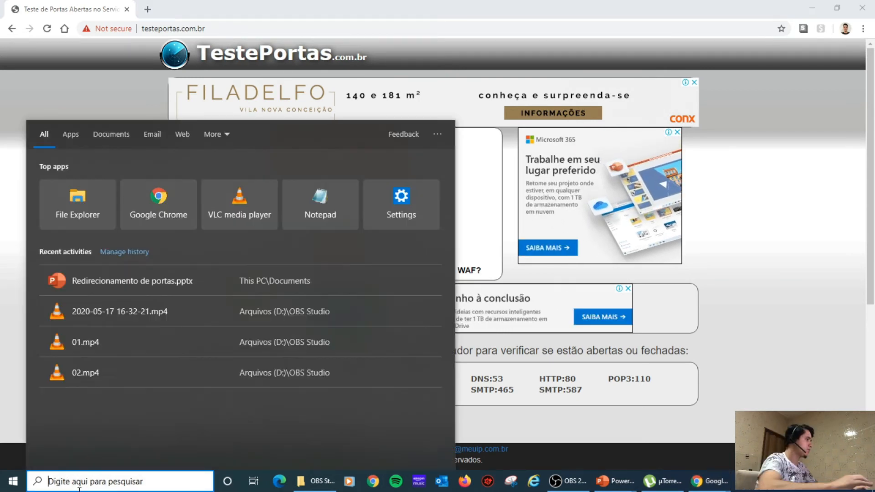
Run ipconfig in Command Prompt to confirm IPv4 192.168.15.94, then minimize the console.
text(cmd)
key(Return)
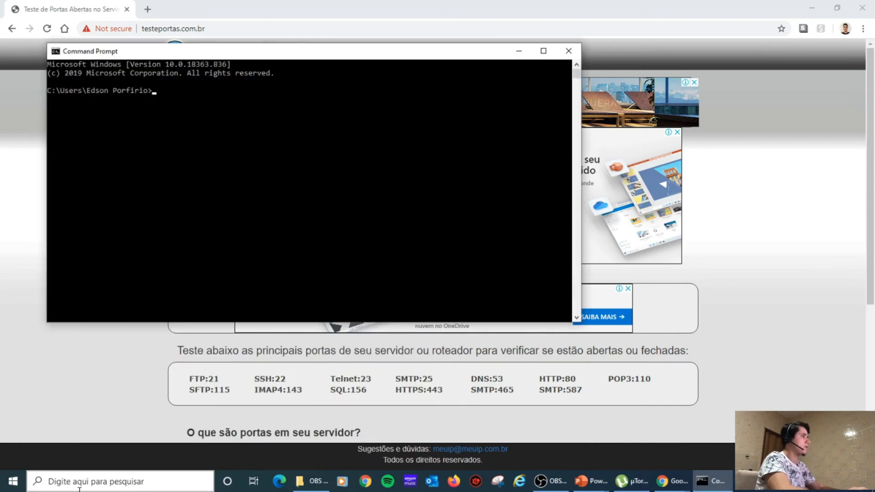
text(ipcon)
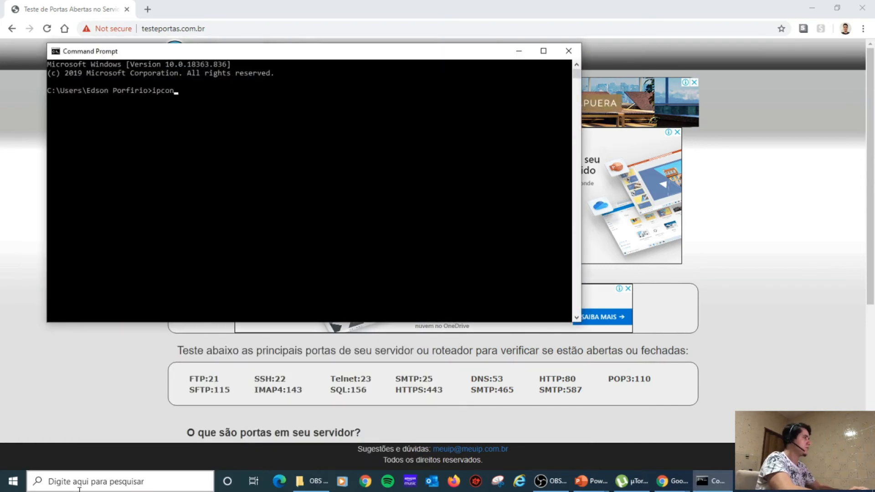
text(fig)
key(Return)
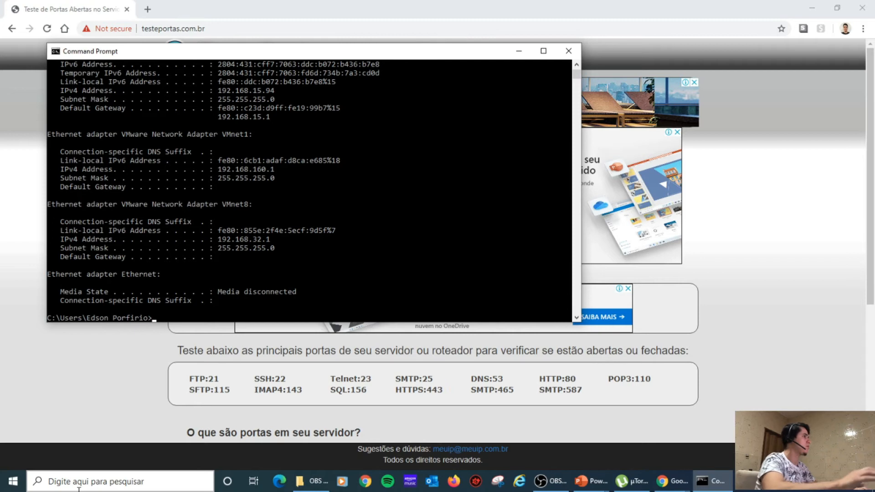
scroll(320, 235, up, 1)
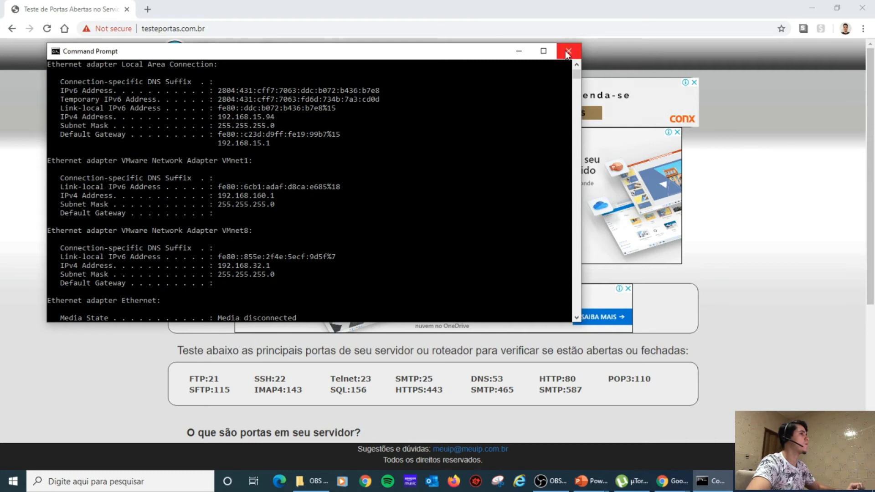
click(518, 51)
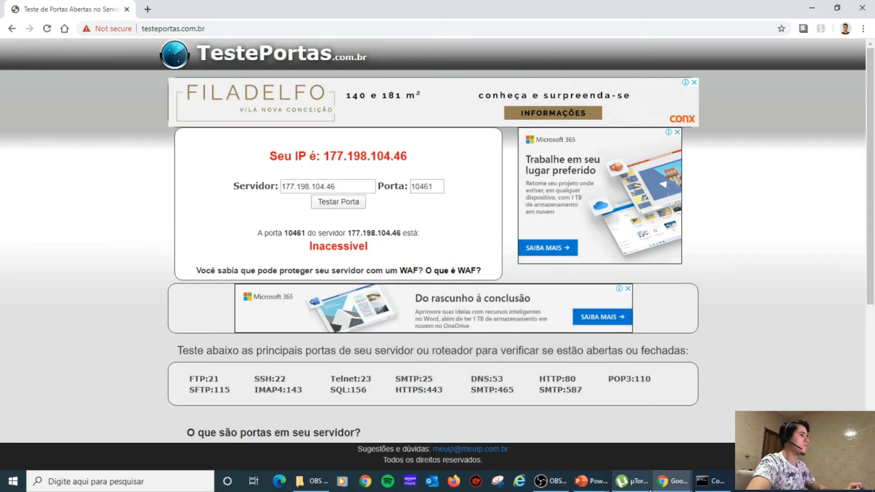
Return to the router page and delete the old uTorrent (TCP) forwarding rule.
mouse_move(670, 482)
click(723, 428)
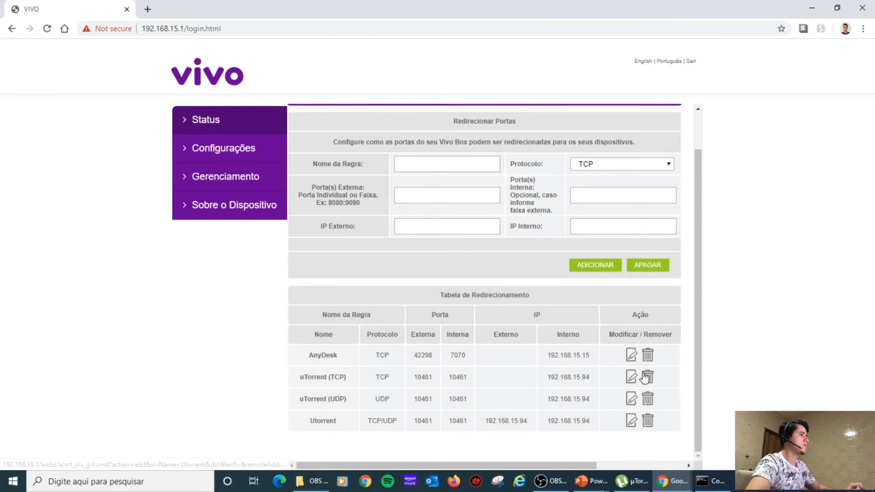
scroll(649, 385, up, 1)
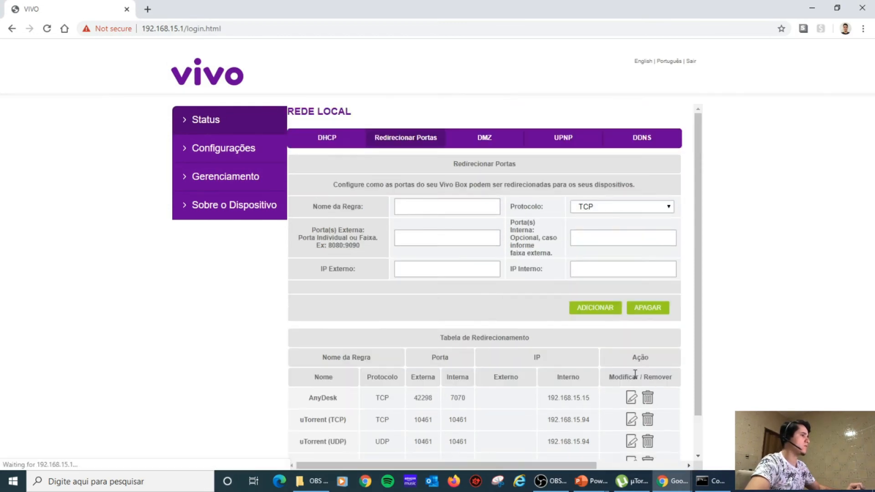
click(647, 421)
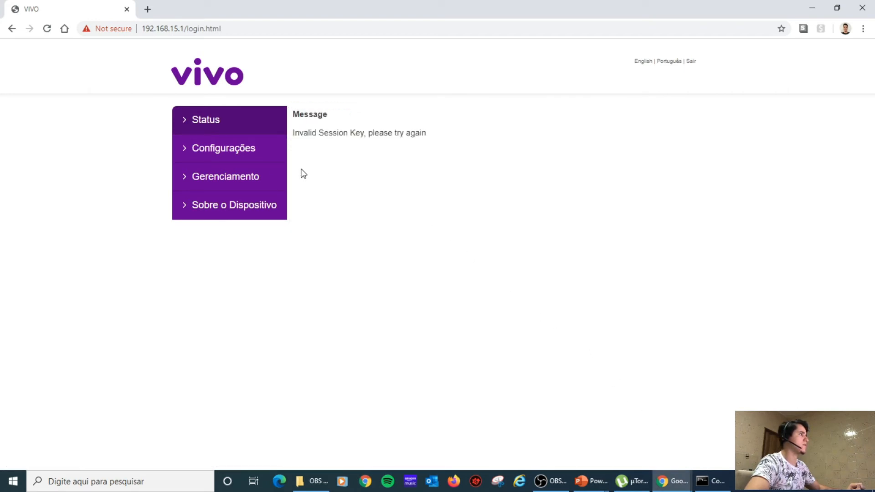
Delete the uTorrent (UDP) and Utorrent TCP/UDP rules, then return to DHCP settings and ipconfig output.
click(219, 151)
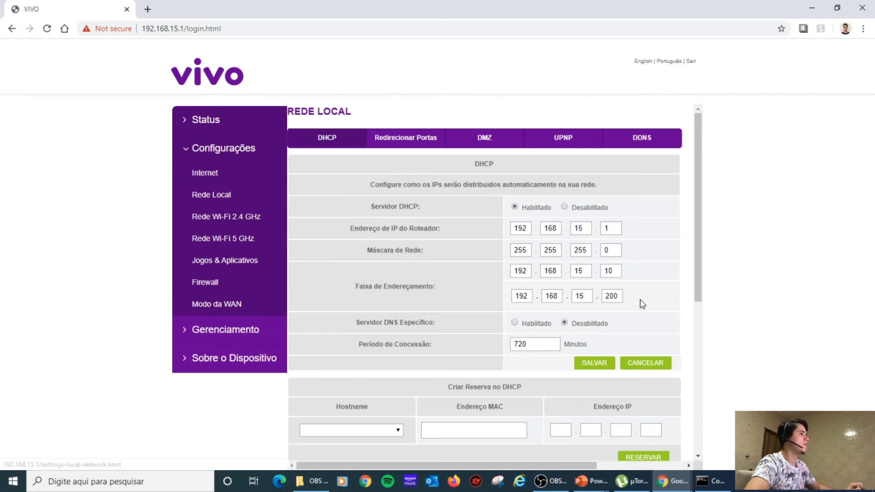
click(420, 143)
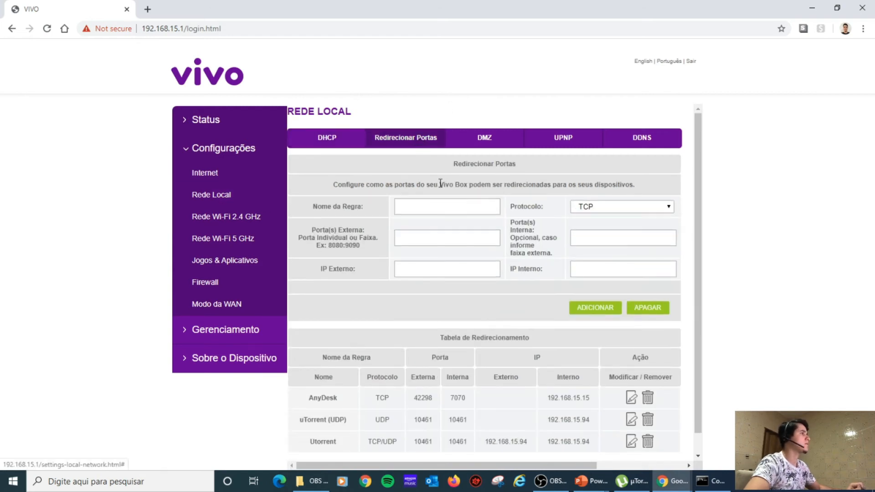
click(647, 421)
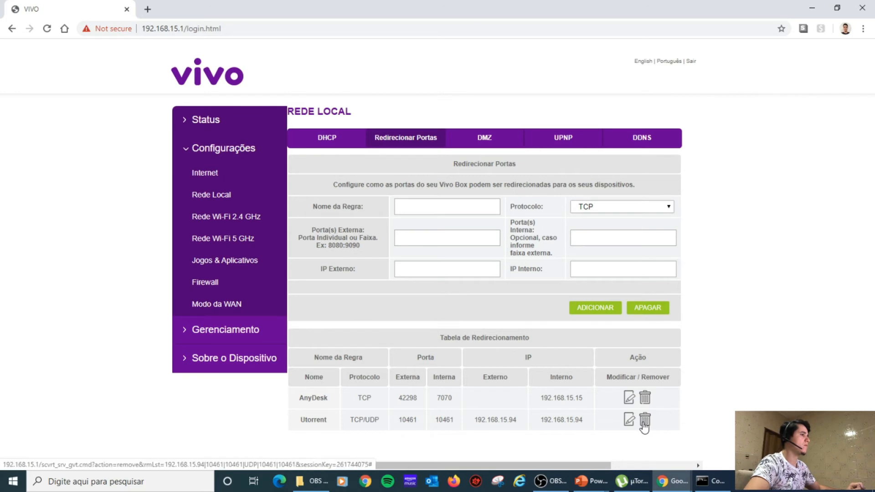
click(644, 422)
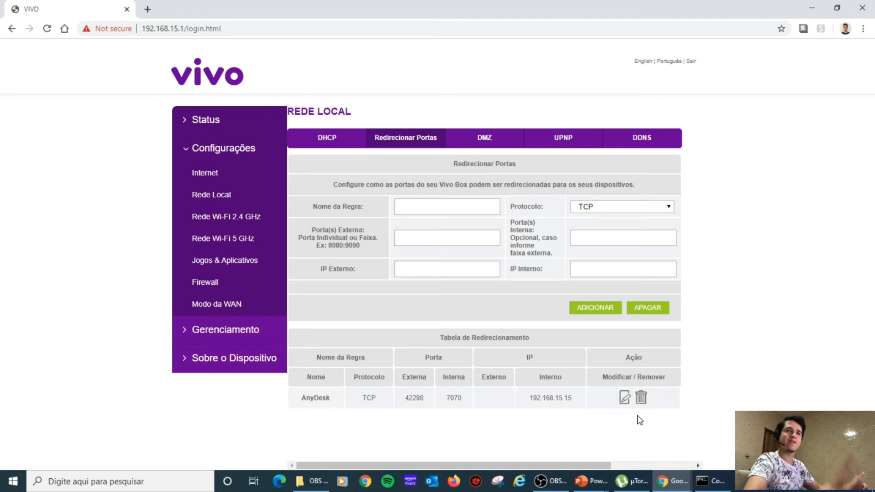
click(319, 139)
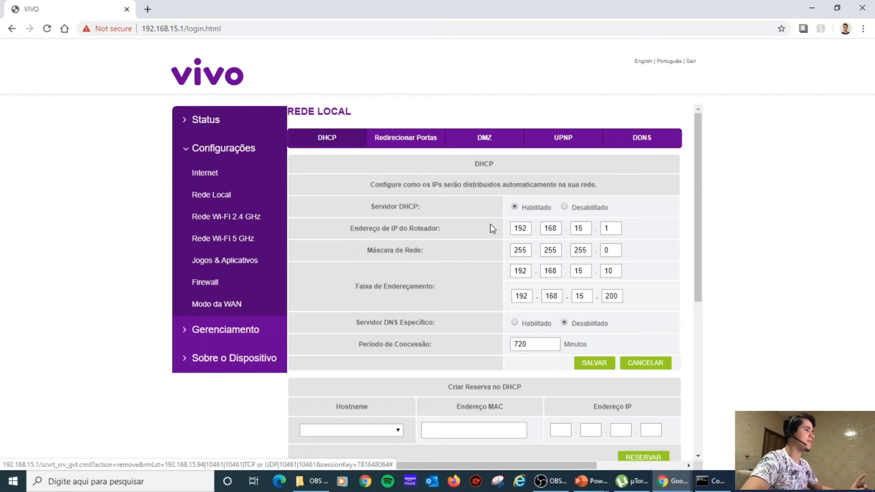
click(707, 481)
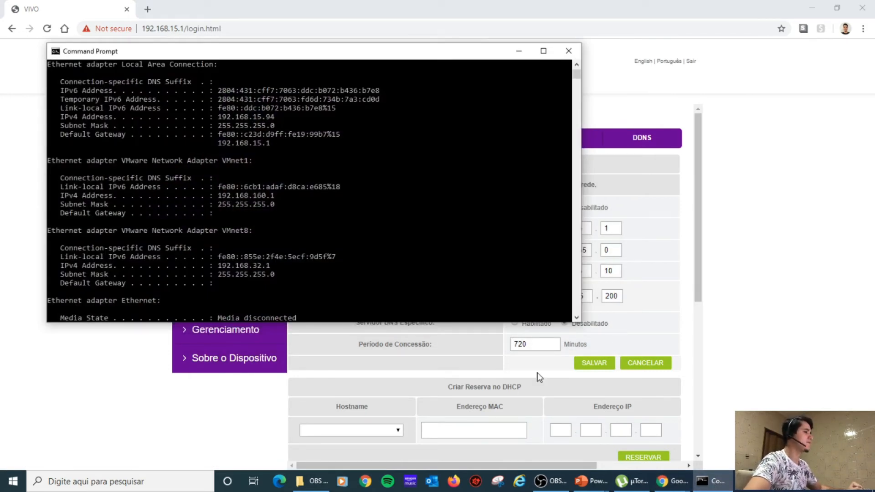
Quit µTorrent via File > Exit and relaunch it from Windows search.
click(625, 482)
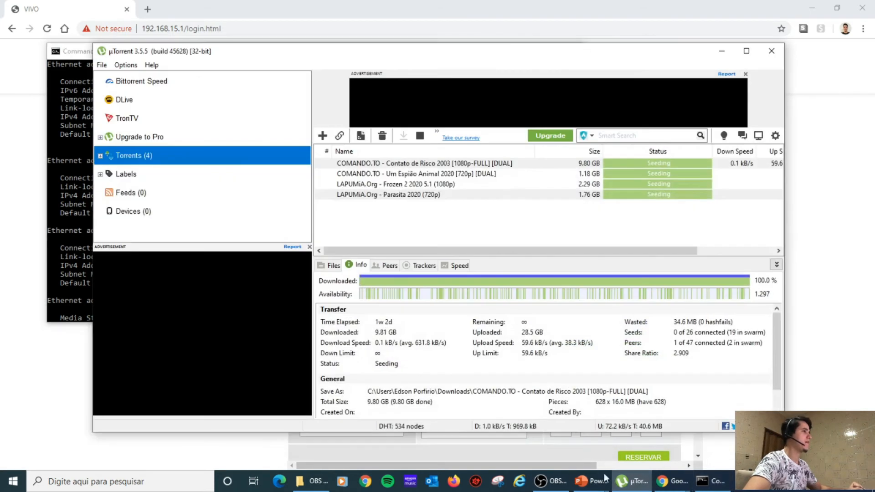
click(102, 65)
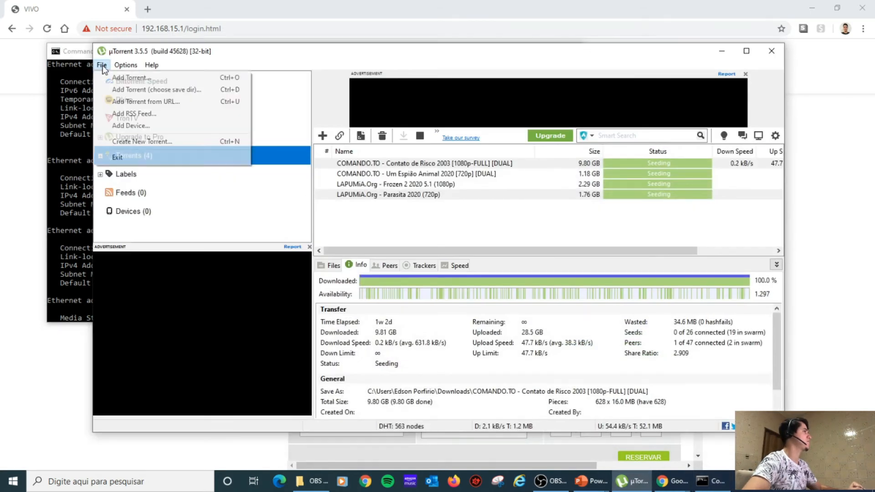
click(117, 157)
click(469, 244)
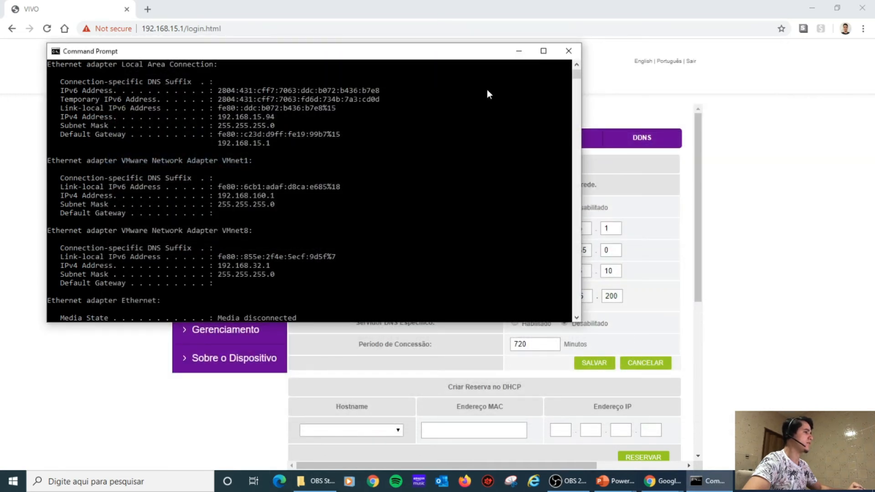
click(67, 484)
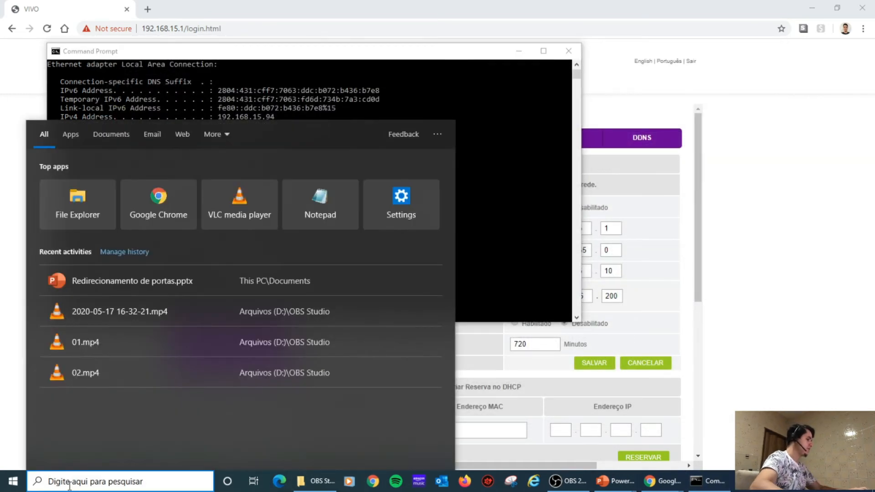
text(torr)
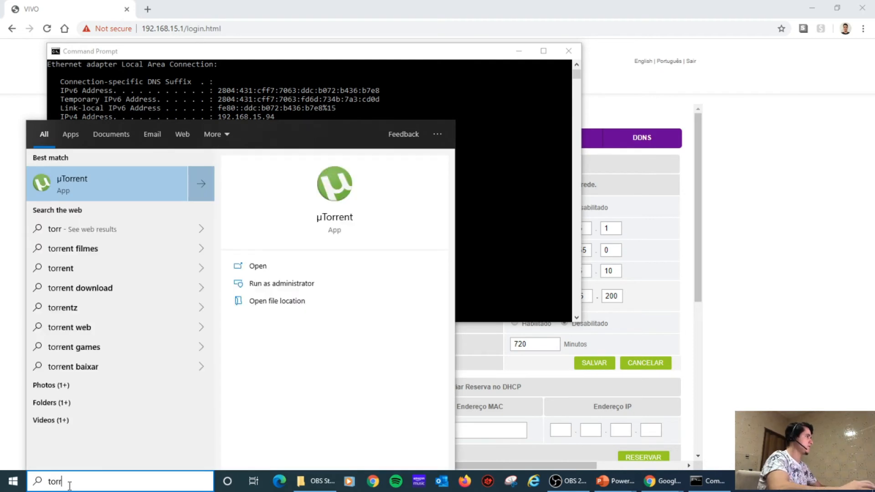
click(90, 181)
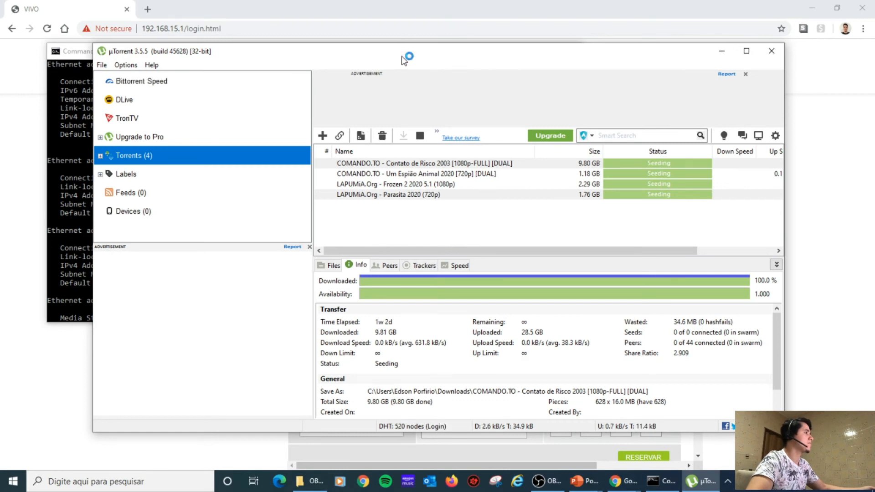
Confirm the incoming-connection port is 10461 in Preferences, then minimize µTorrent.
drag(401, 54, 387, 35)
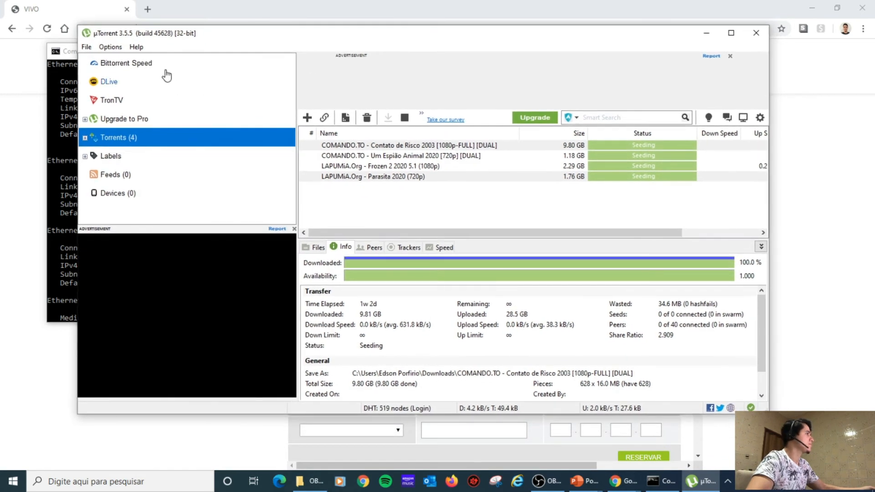
click(113, 49)
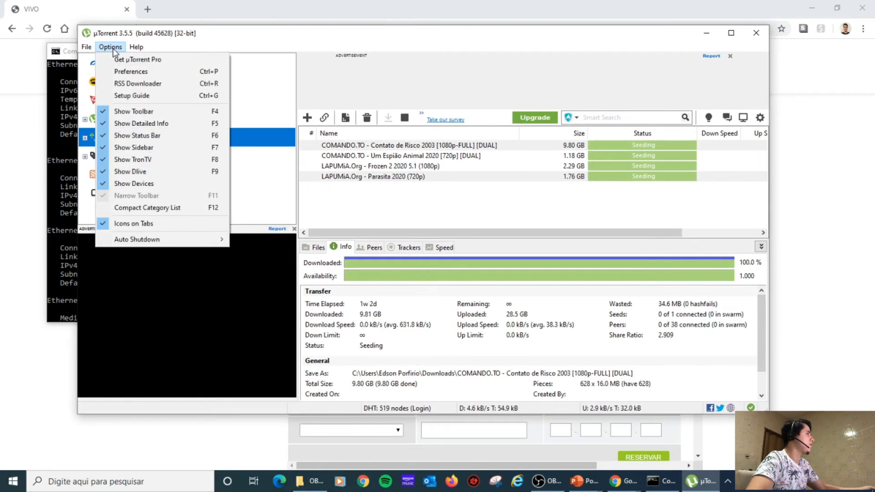
click(131, 73)
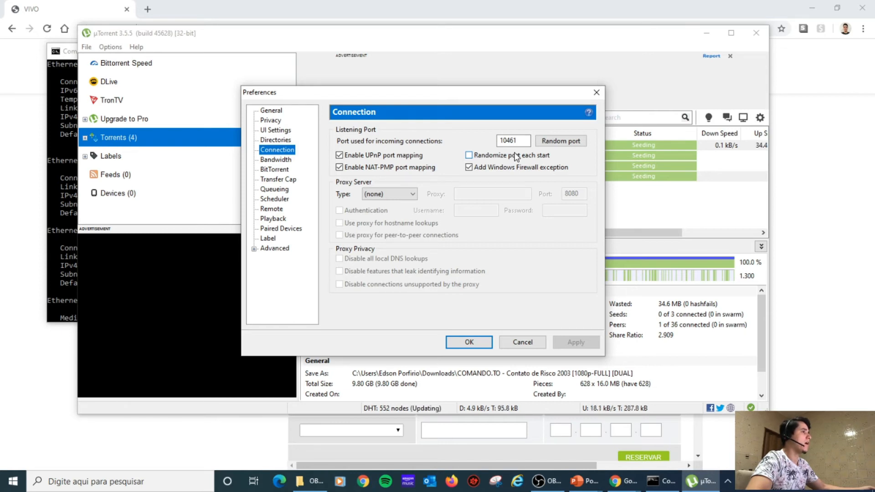
drag(528, 141, 496, 142)
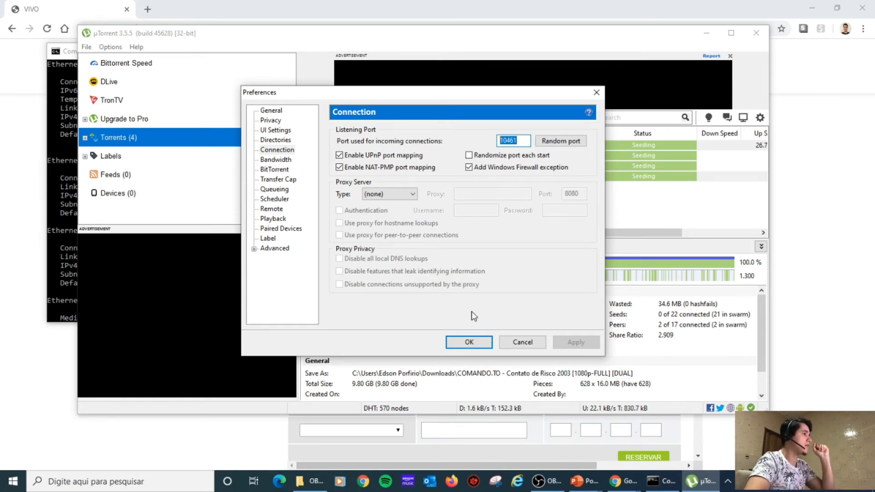
click(469, 343)
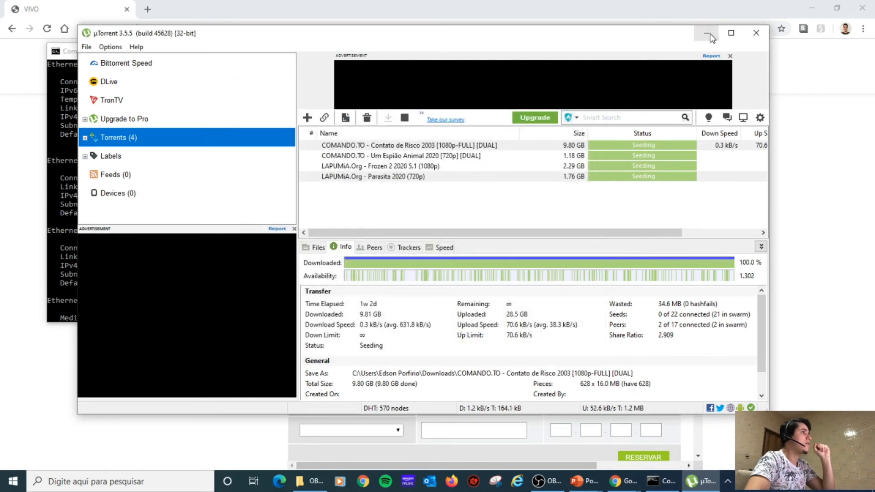
click(710, 34)
click(622, 116)
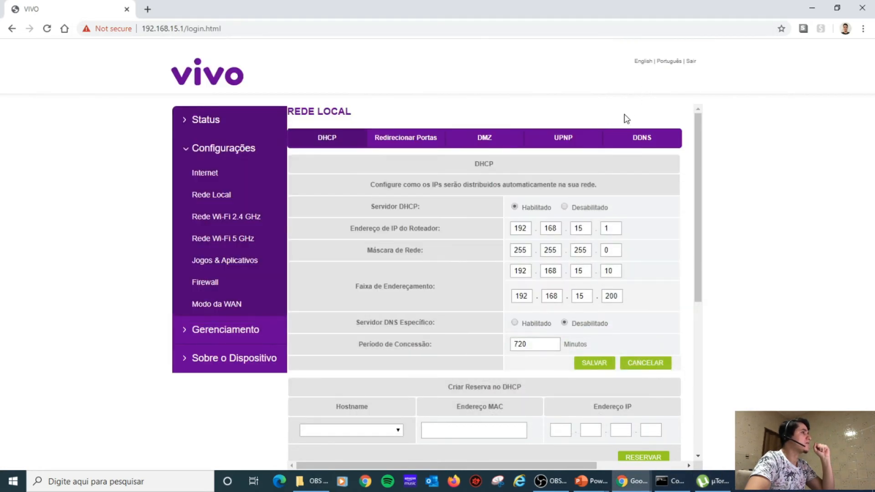
Add a UtorrentP rule forwarding port 10461 to 192.168.15.94 for both external and internal.
click(399, 150)
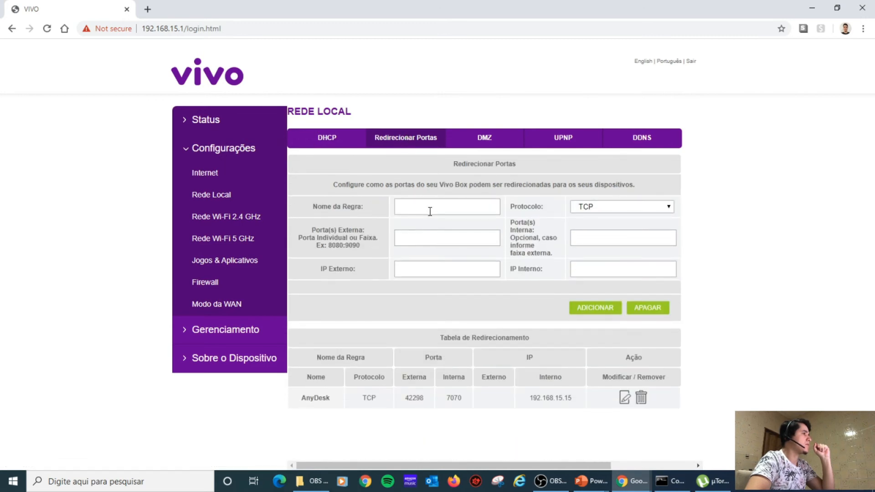
click(431, 209)
text(UtorrentP)
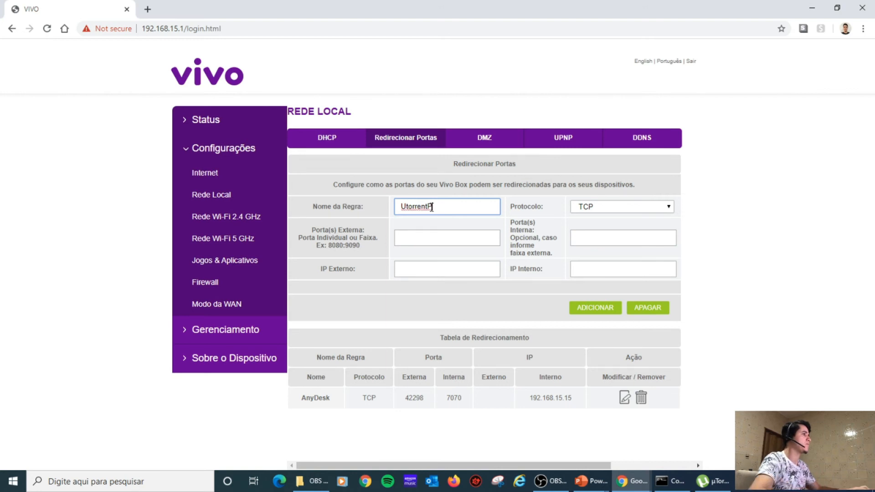
click(441, 240)
text(10461)
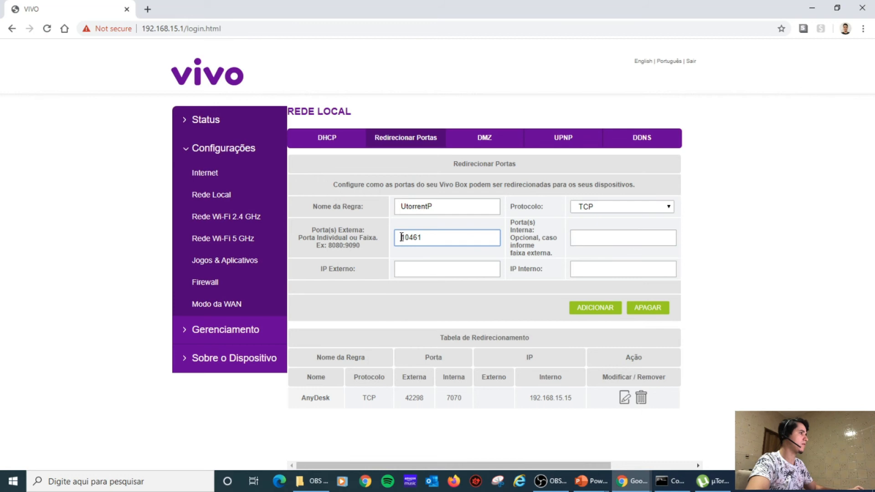
click(564, 236)
text(10461)
click(461, 271)
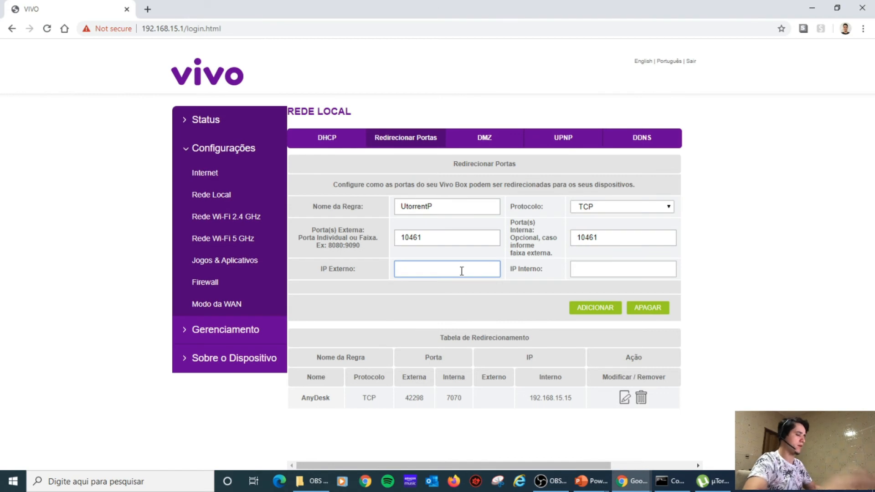
text(192.16)
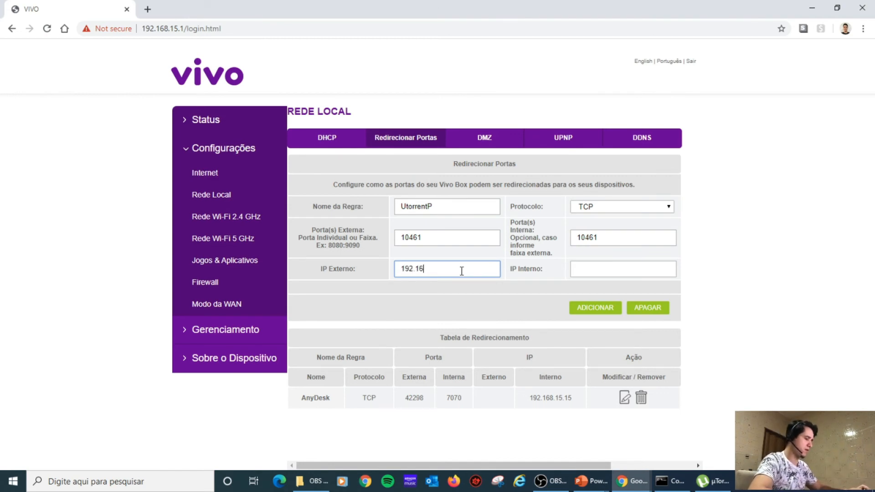
text(8.15.94)
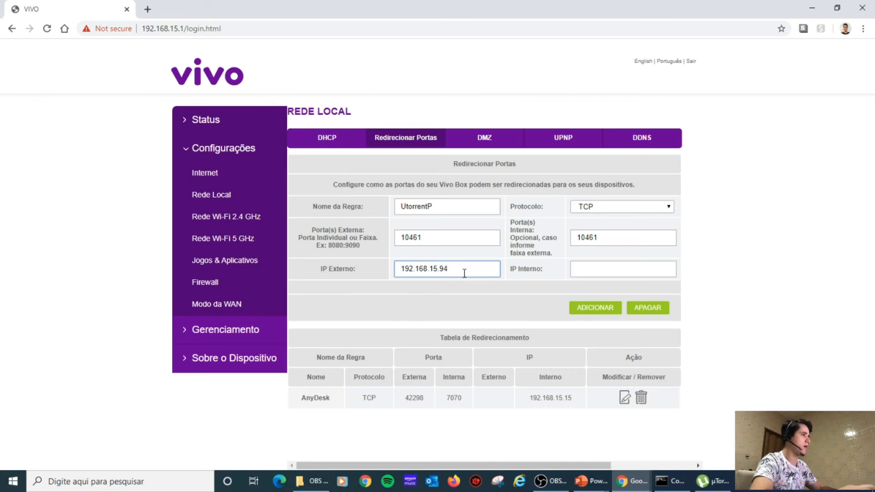
click(587, 265)
text(192)
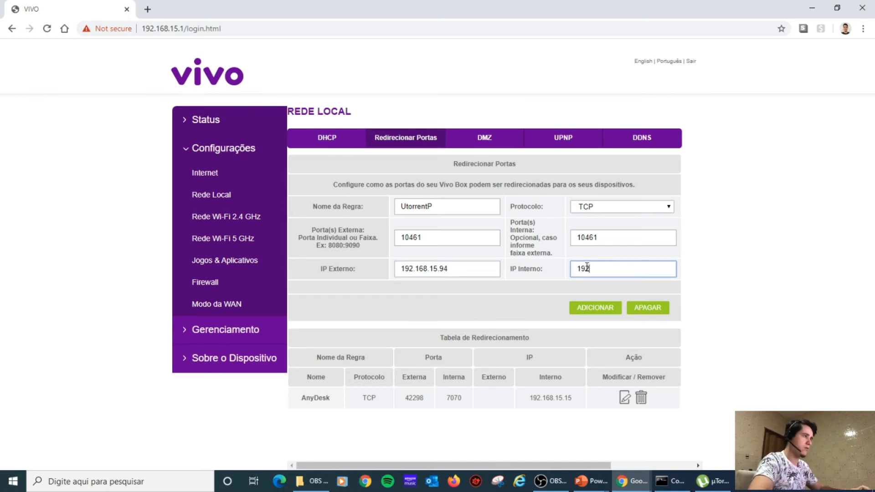
text(.168.15.94)
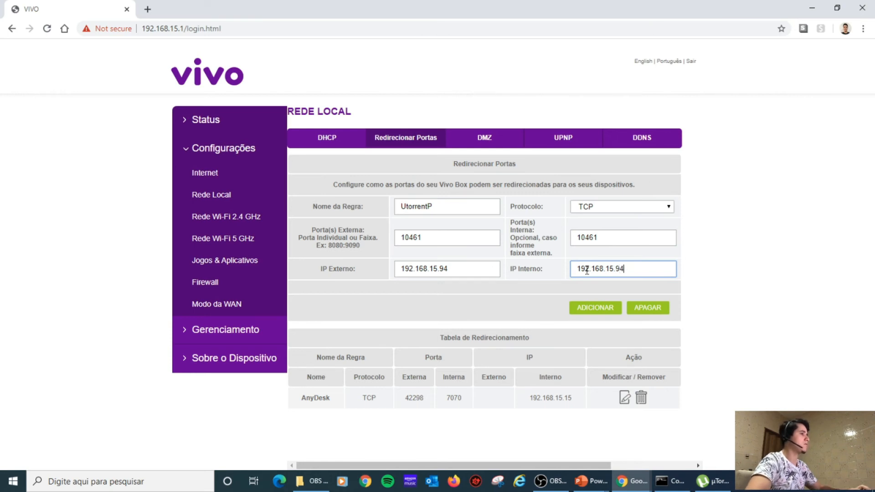
click(595, 309)
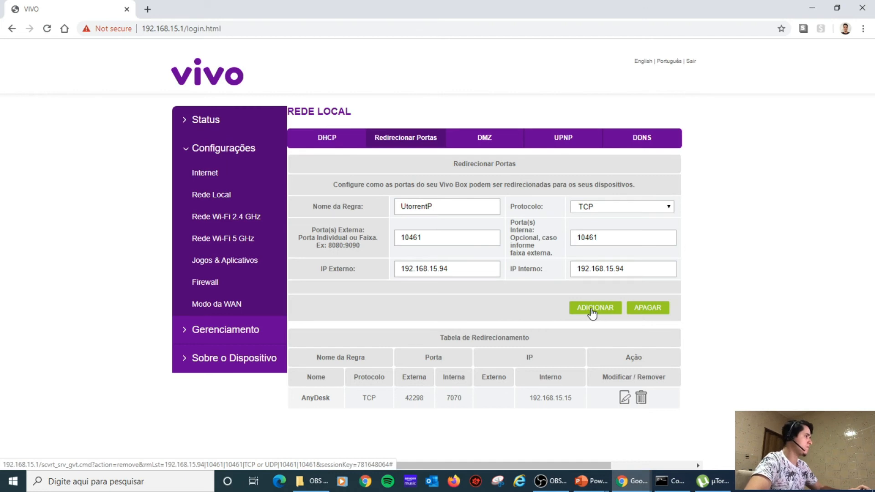
click(593, 309)
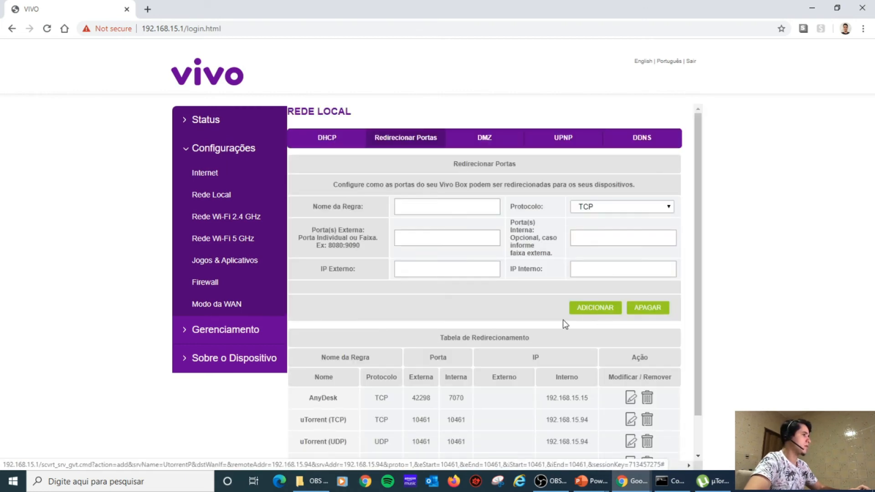
Check the UtorrentP row in the table, then navigate via Rede Local back to port forwarding.
scroll(525, 330, down, 1)
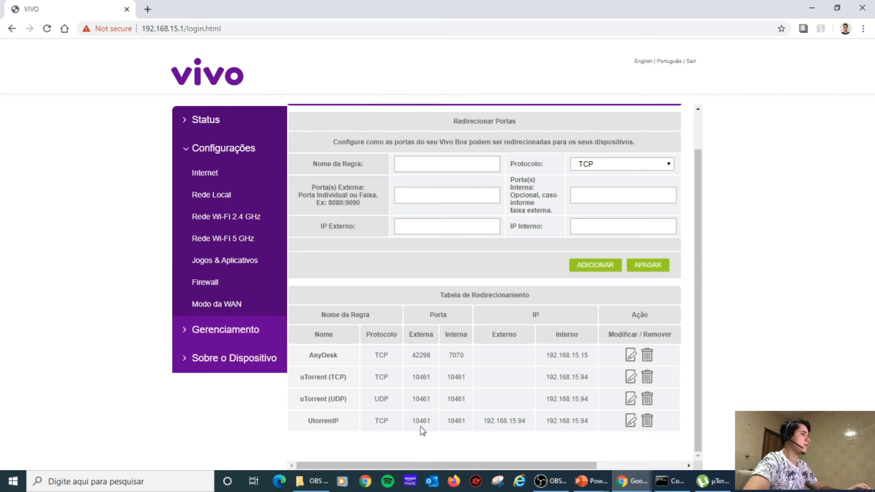
drag(485, 419, 592, 430)
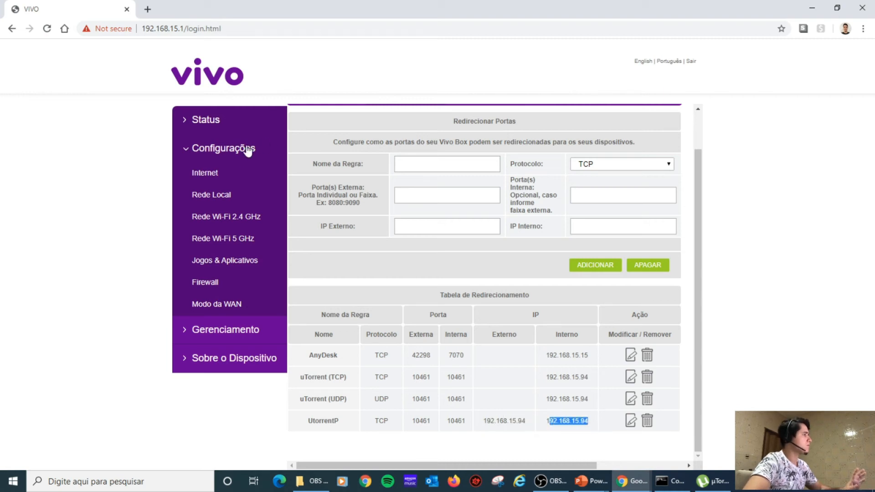
click(208, 176)
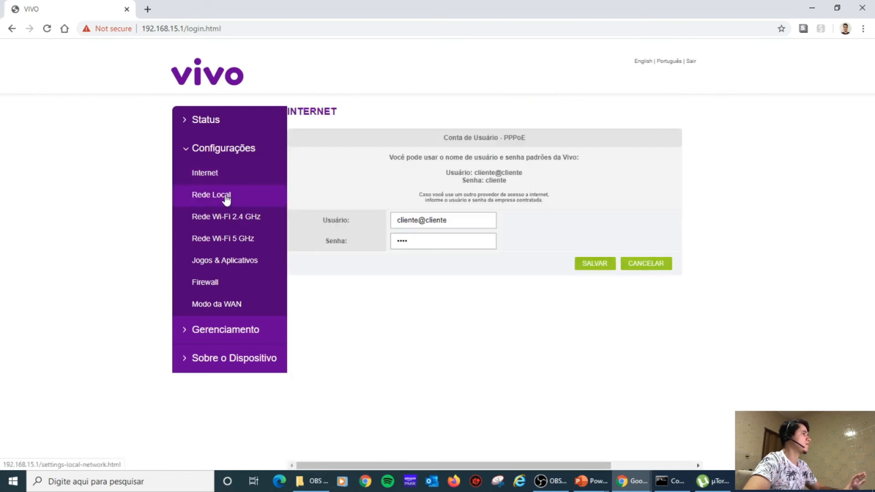
click(214, 174)
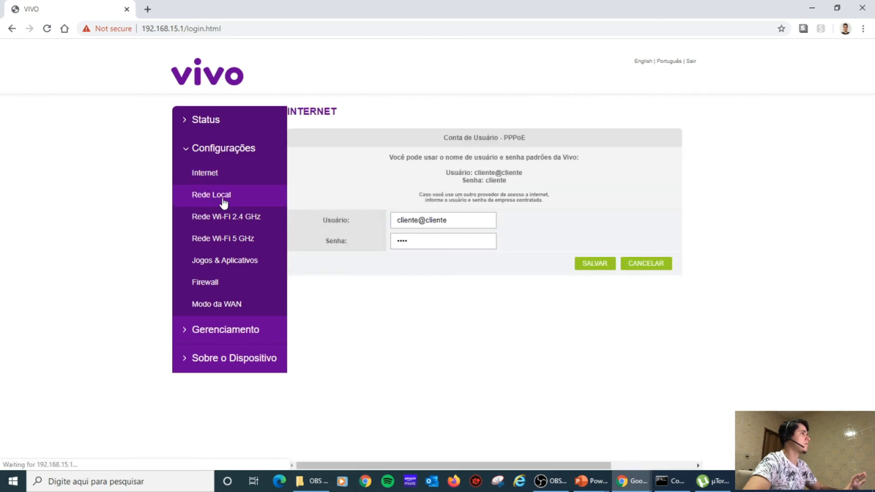
click(218, 200)
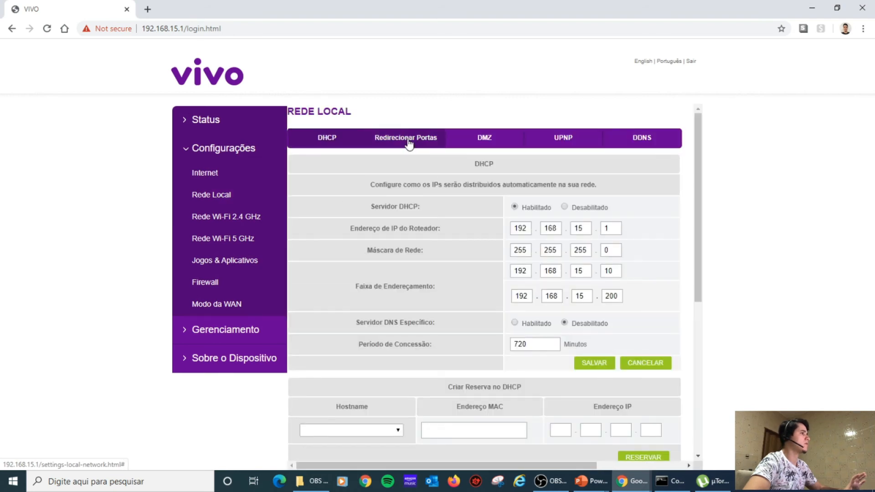
click(410, 144)
scroll(440, 227, down, 1)
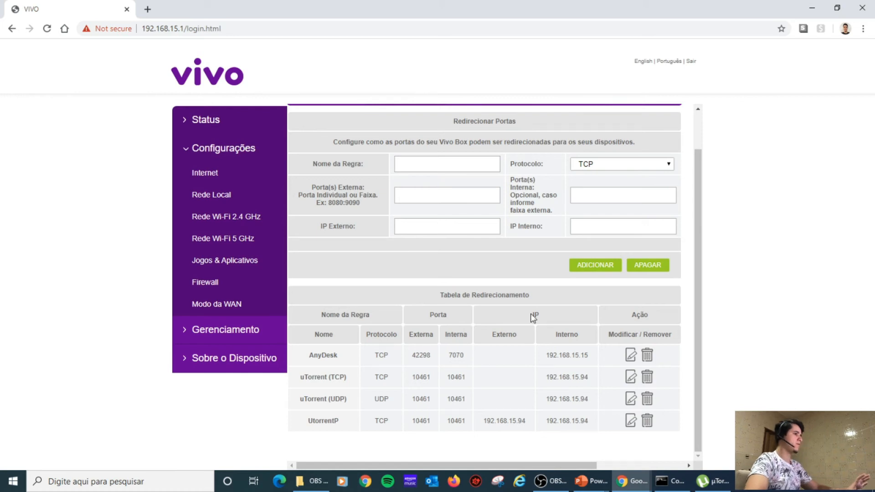
click(634, 482)
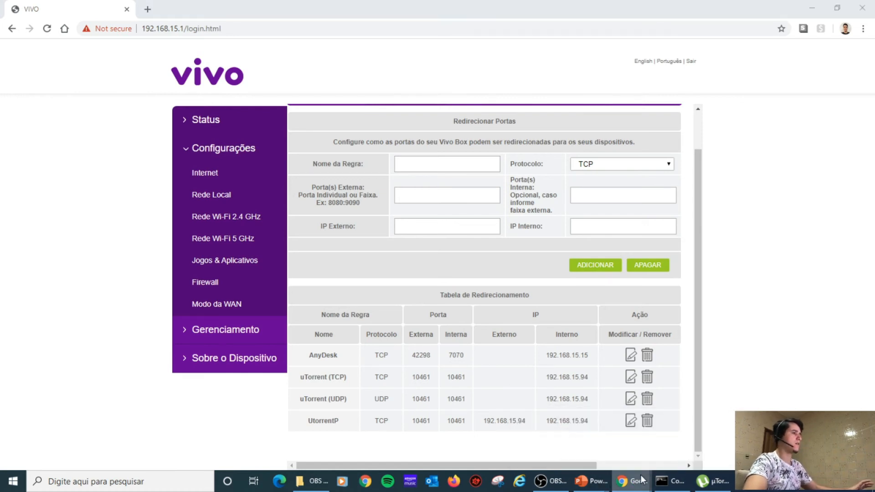
Reopen TestePortas from the Google results and fill in port 10461.
click(572, 435)
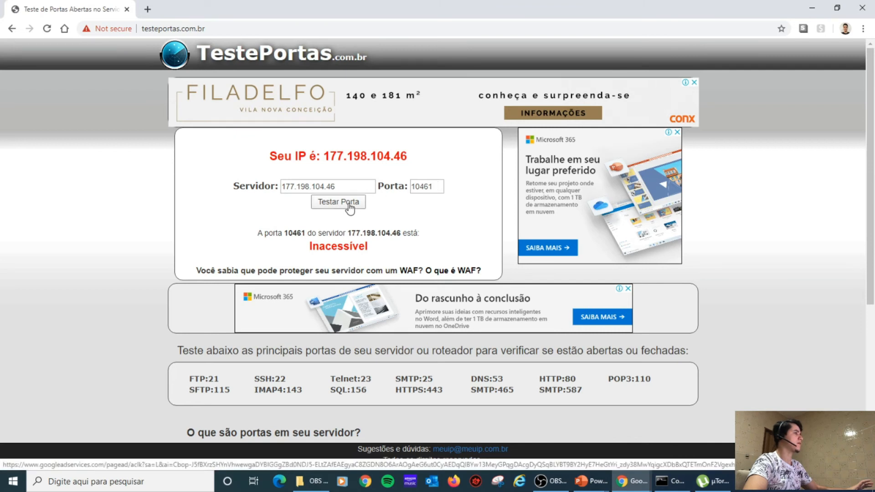
click(239, 30)
click(12, 29)
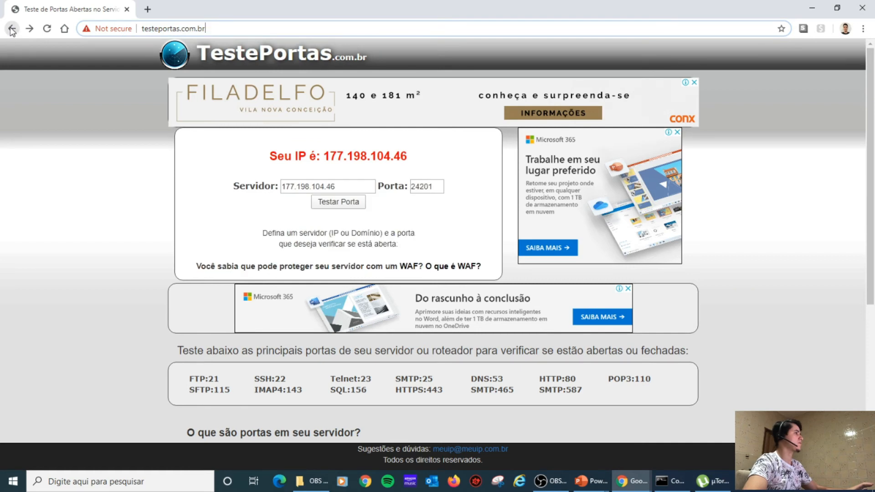
click(11, 30)
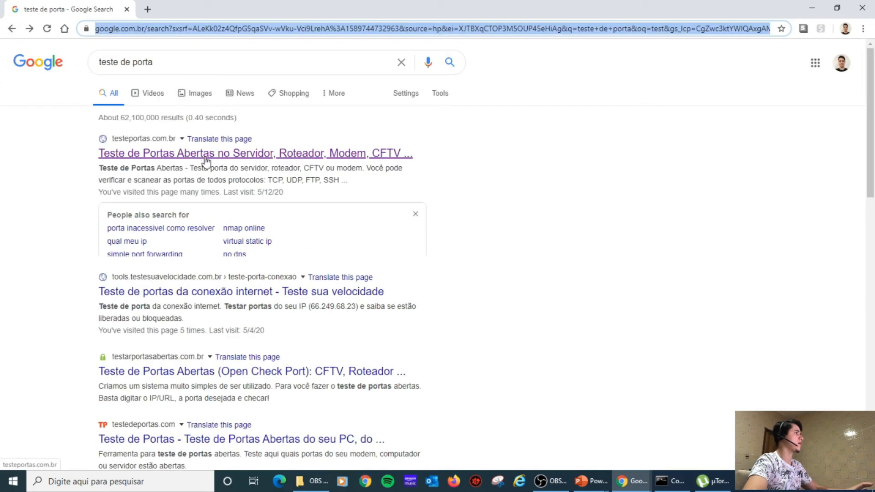
click(203, 155)
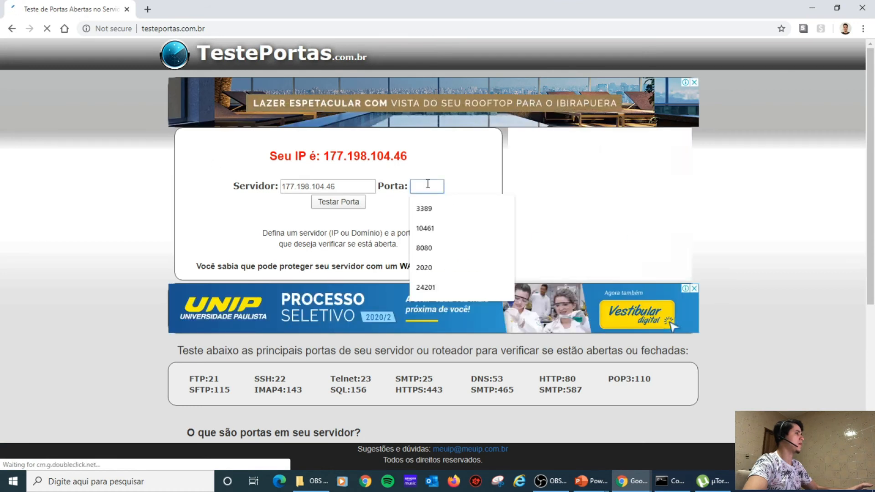
click(428, 229)
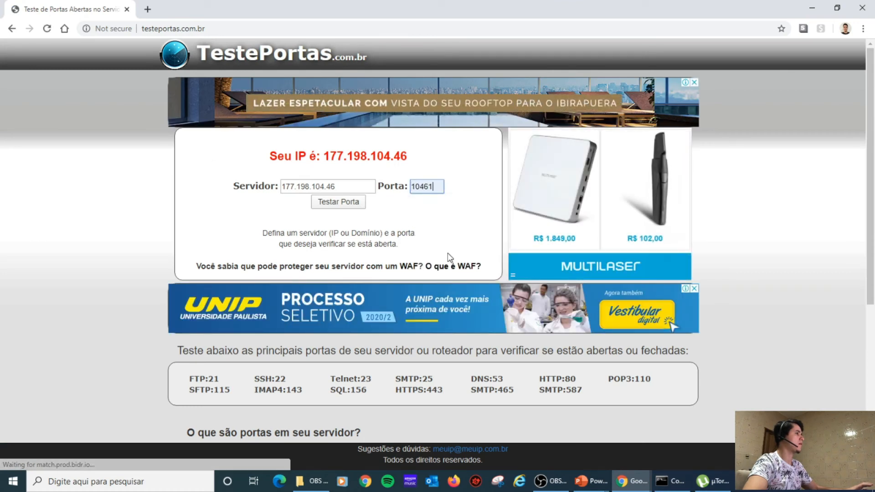
Test port 10461 on TestePortas, which still reports it as Inacessível.
click(631, 481)
click(663, 439)
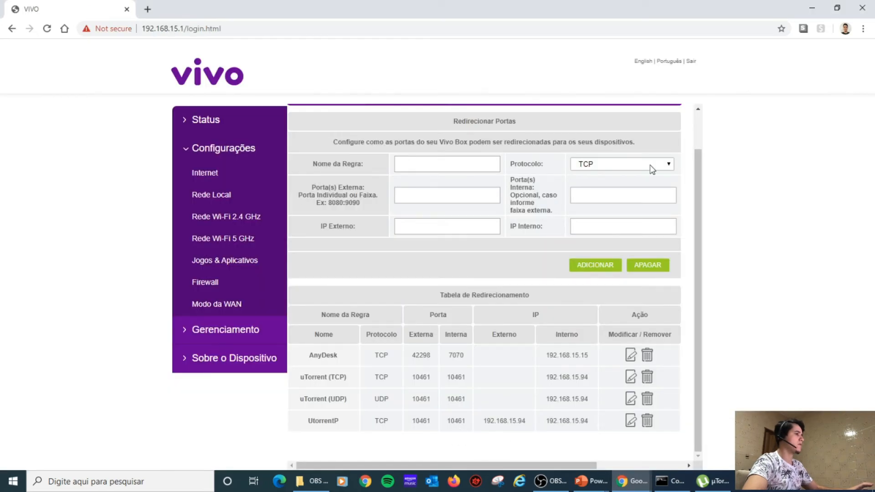
click(812, 8)
click(347, 204)
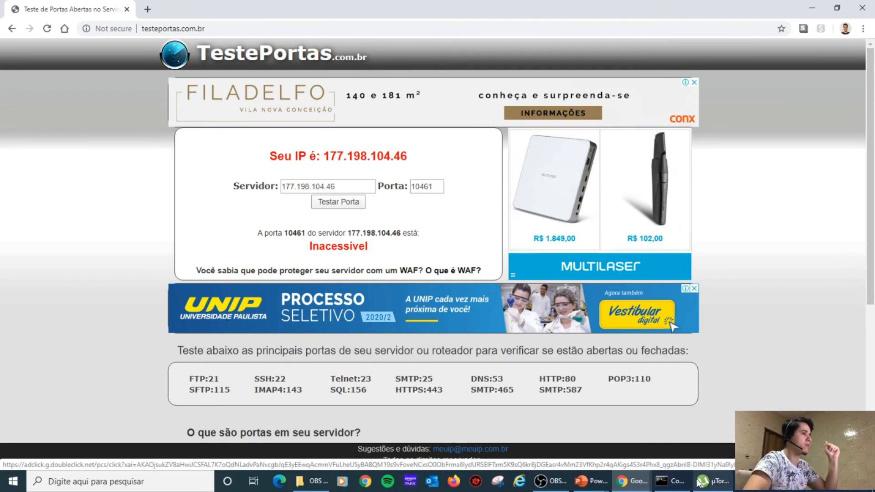
click(712, 481)
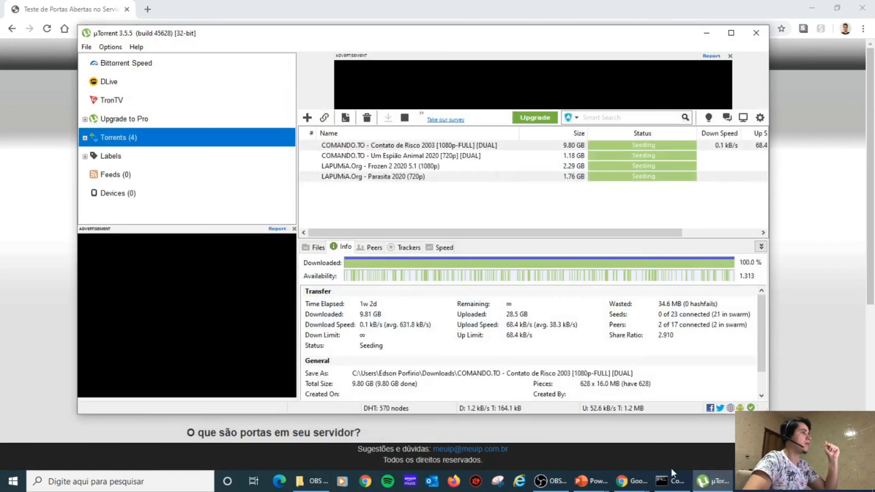
Generate random incoming port 61642 in µTorrent Connection preferences, apply, copy it, and close.
click(110, 46)
click(139, 71)
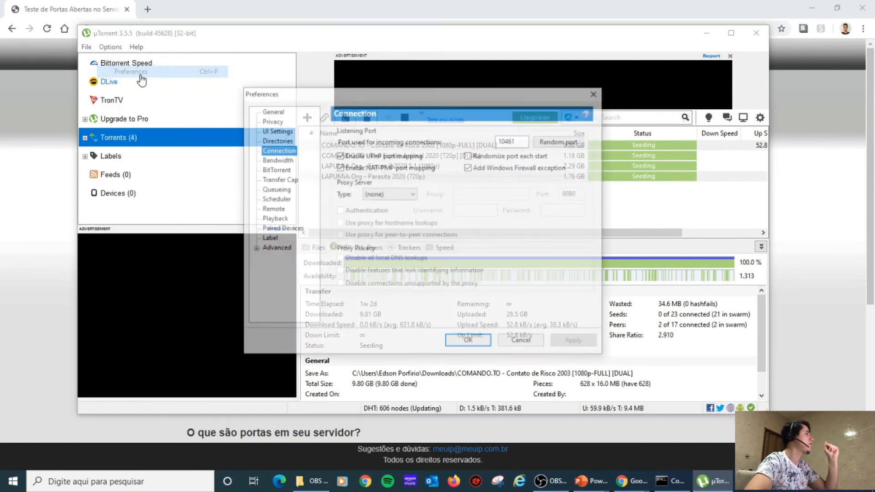
click(560, 143)
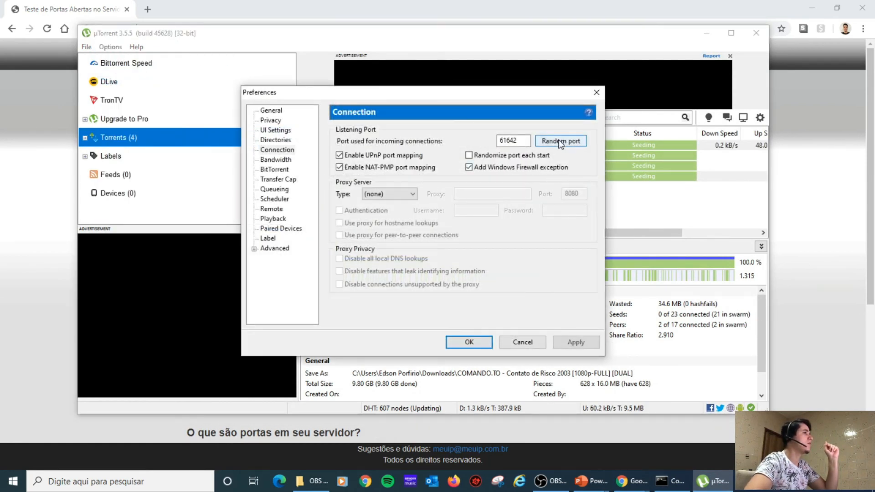
click(567, 342)
double_click(508, 140)
key(ctrl+c)
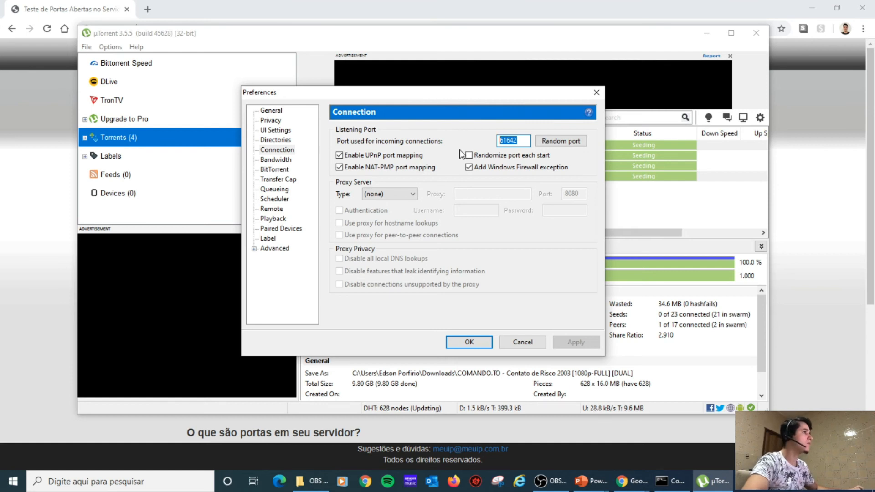
click(469, 343)
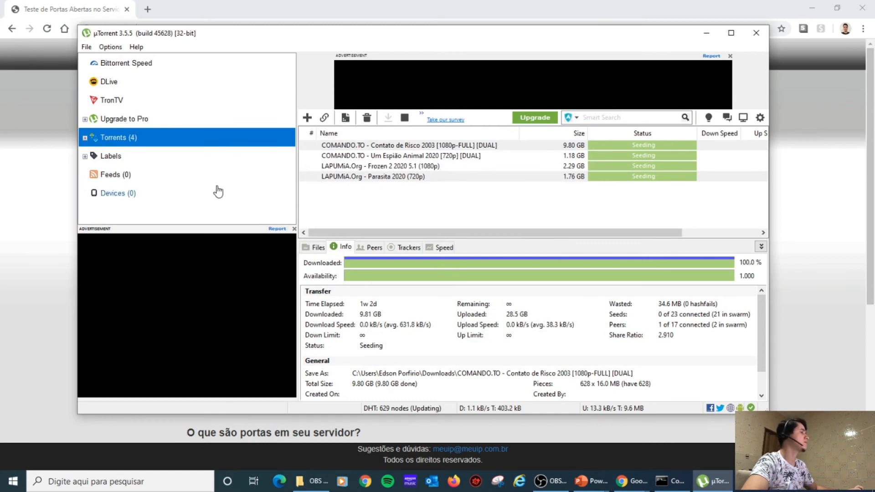
Start a new router rule named Utorrent2 with protocol TCP/UDP.
mouse_move(631, 481)
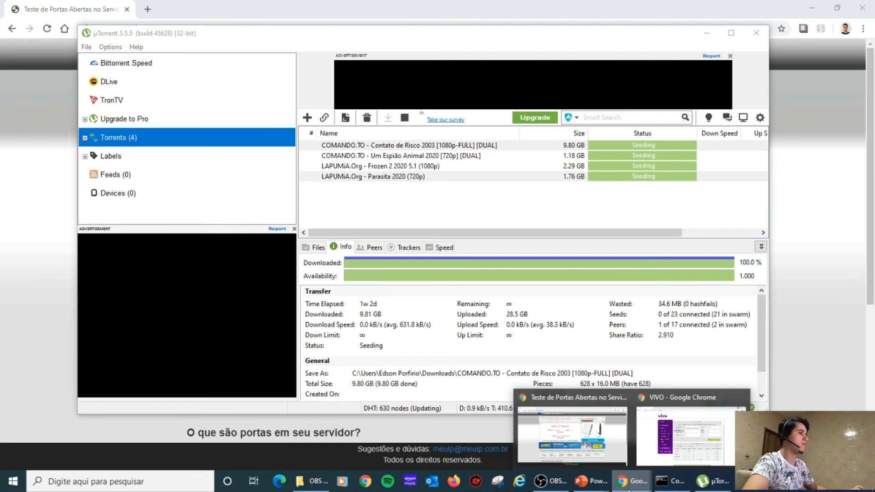
click(688, 433)
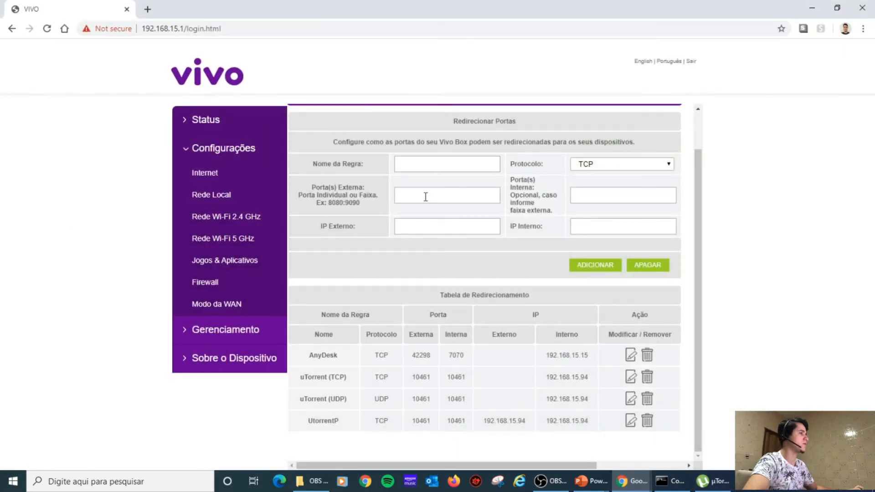
click(407, 162)
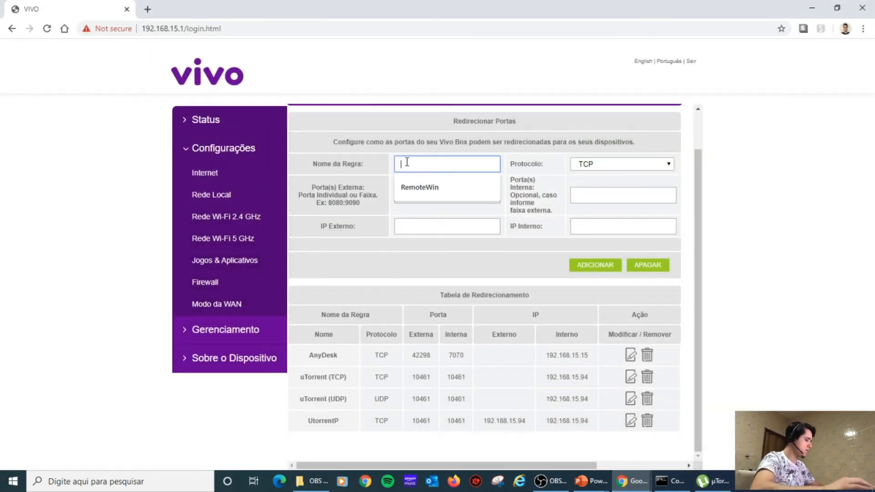
text(utp)
key(BackSpace)
text(orrent2)
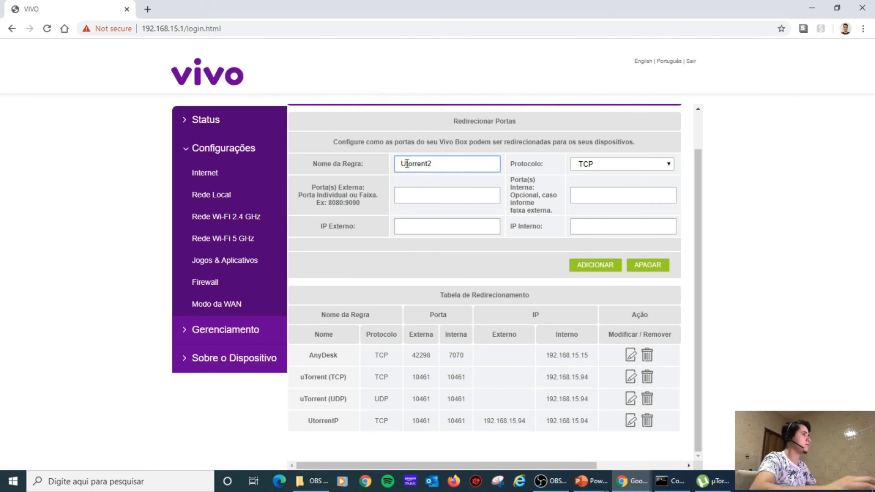
click(616, 164)
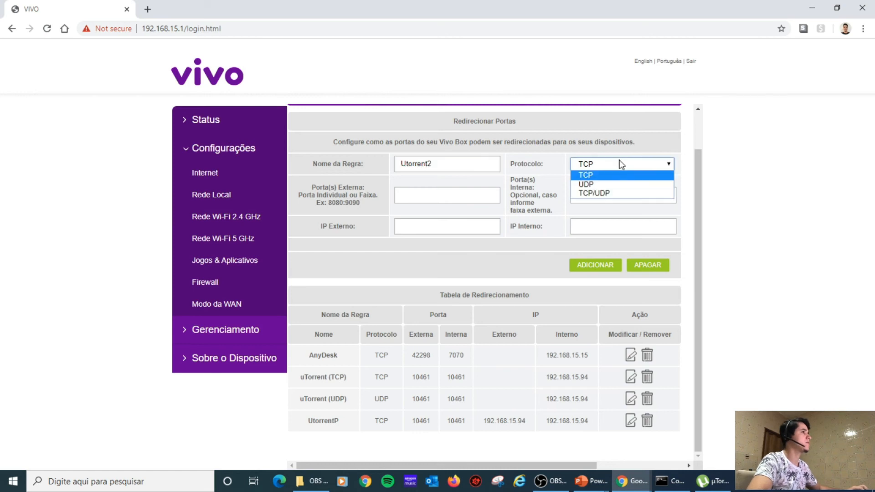
click(613, 193)
Enter port 61642 and IP 192.168.15.94 for both external and internal, and add the rule.
click(456, 197)
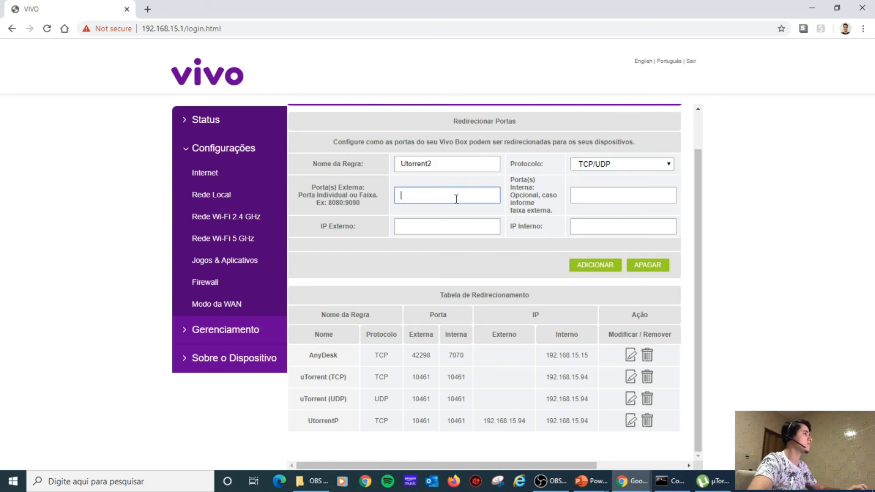
key(ctrl+v)
click(619, 193)
key(ctrl+v)
click(400, 196)
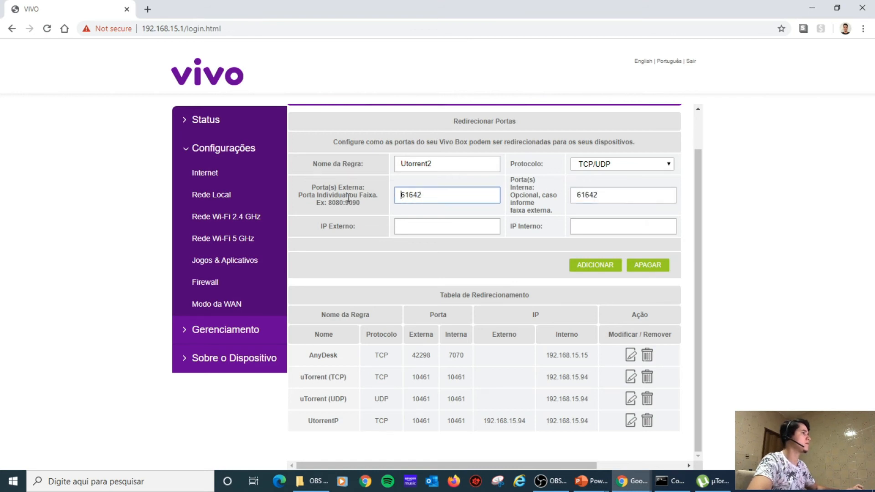
click(409, 225)
text(192)
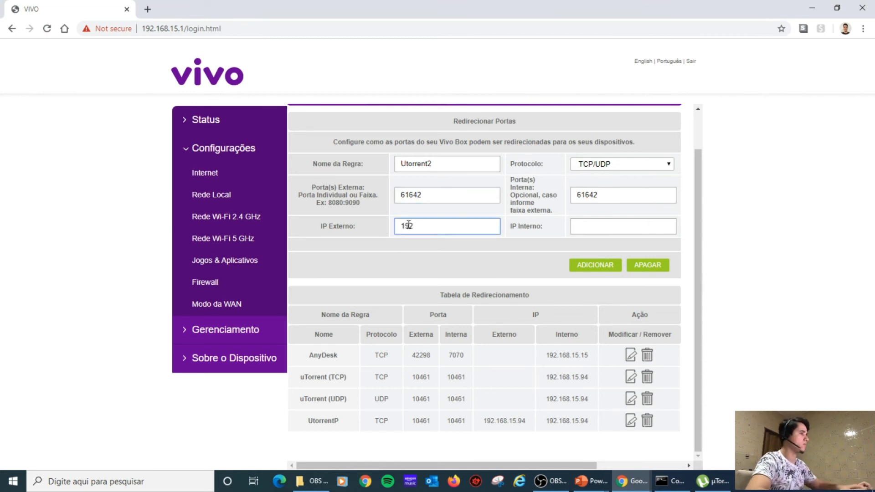
text(.168.15.)
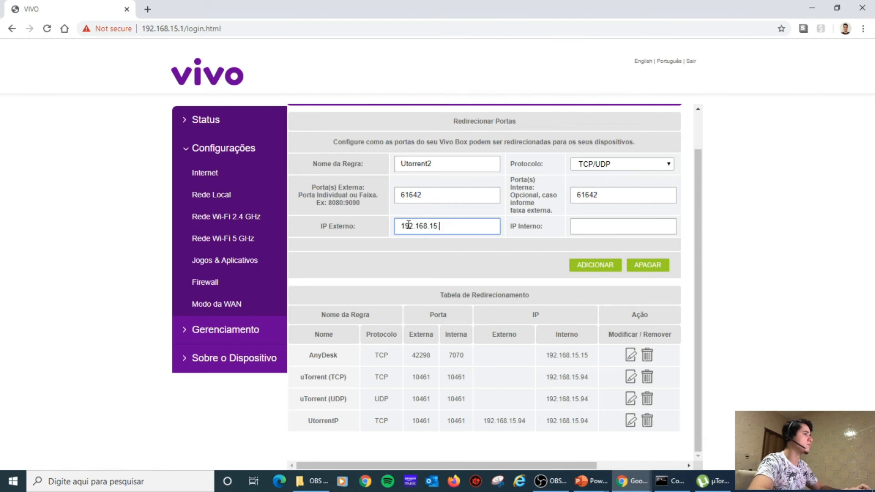
text(94)
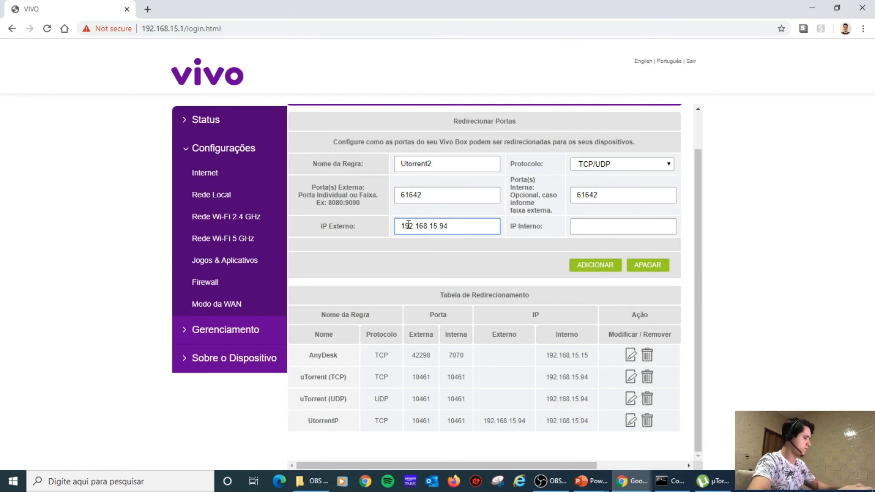
key(ctrl+a)
key(ctrl+c)
click(596, 227)
key(ctrl+v)
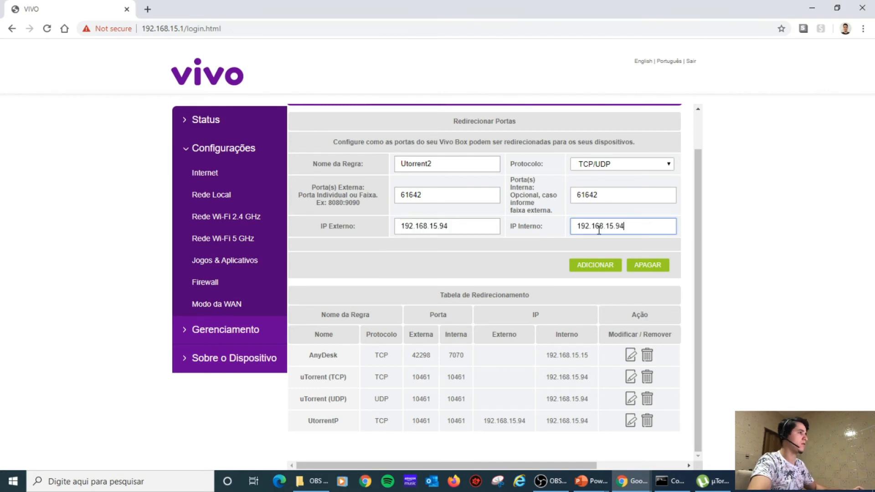
click(587, 269)
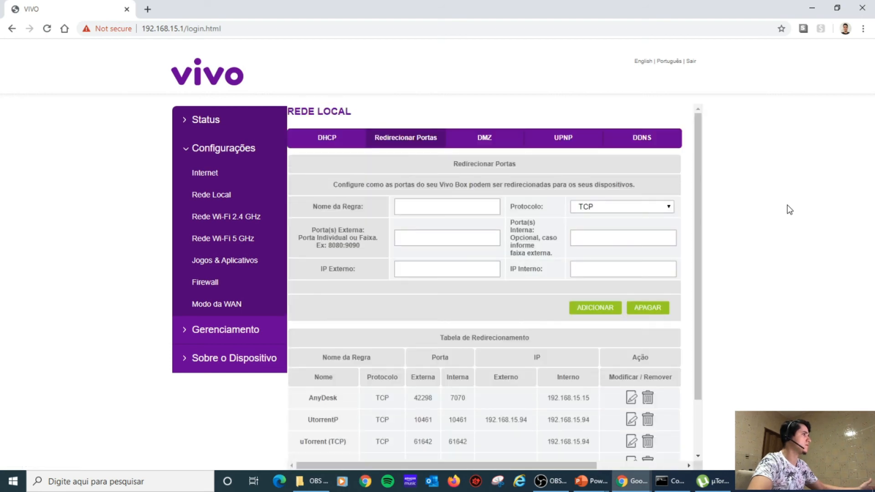
Minimize µTorrent to uncover the Vivo router's port-forwarding rules table.
scroll(486, 300, down, 3)
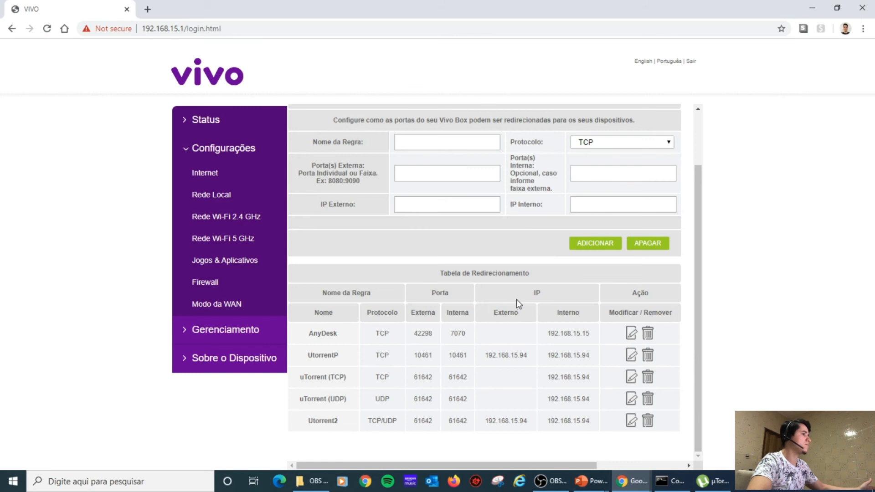
click(708, 484)
click(707, 486)
click(707, 487)
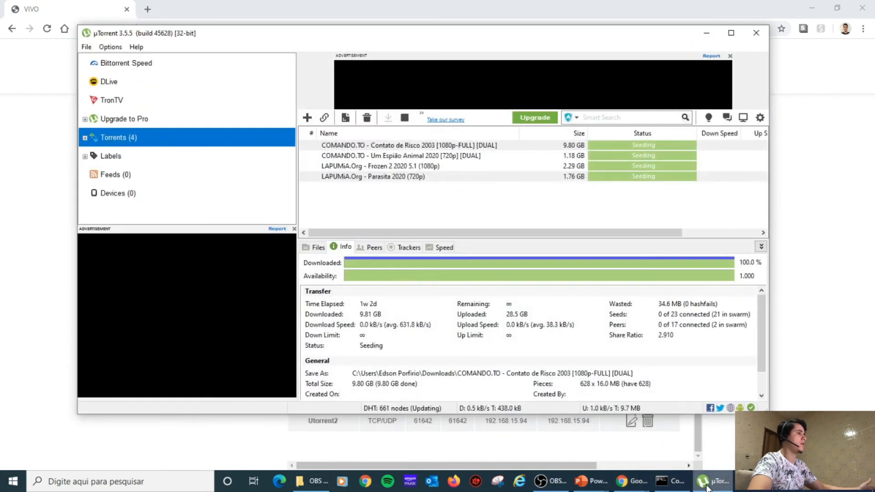
click(707, 486)
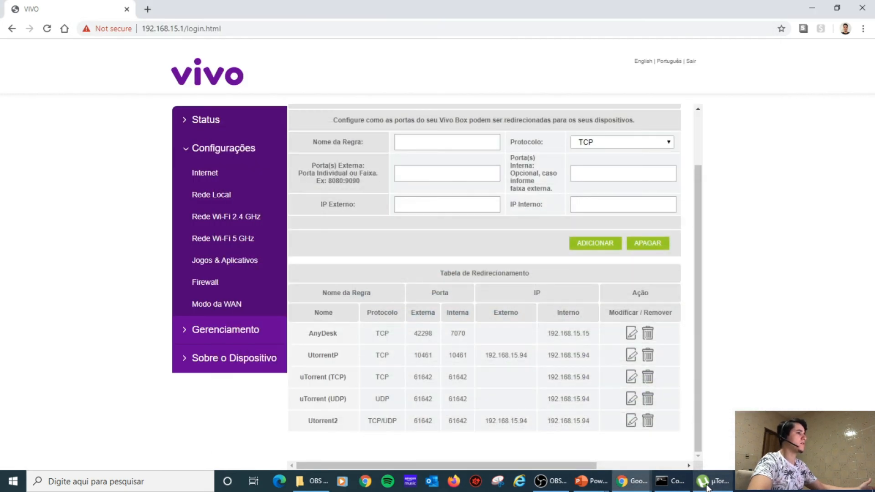
click(707, 487)
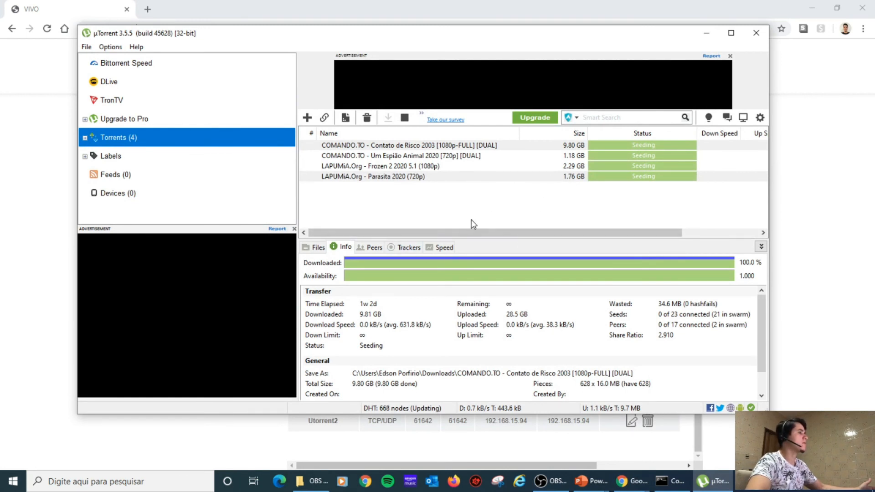
click(706, 35)
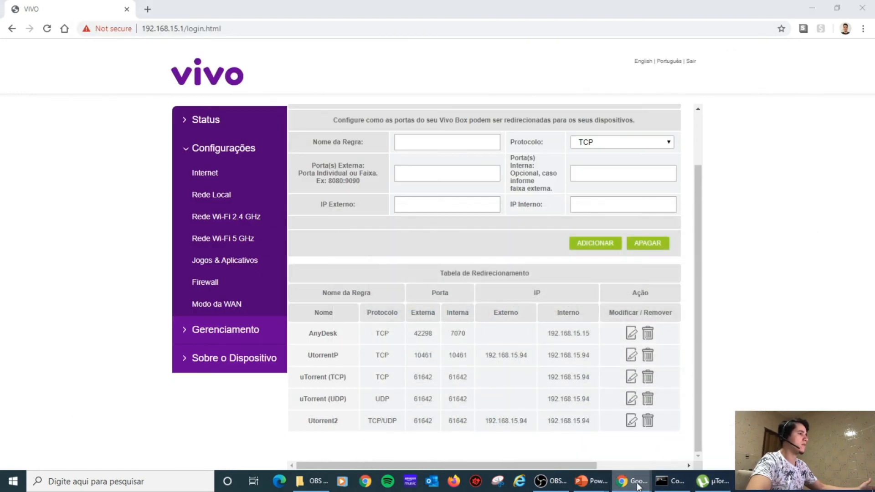
Copy the Utorrent2 rule's internal port 61642 and return to TestePortas with old port selected.
mouse_move(631, 481)
click(581, 434)
double_click(440, 186)
click(631, 481)
click(688, 435)
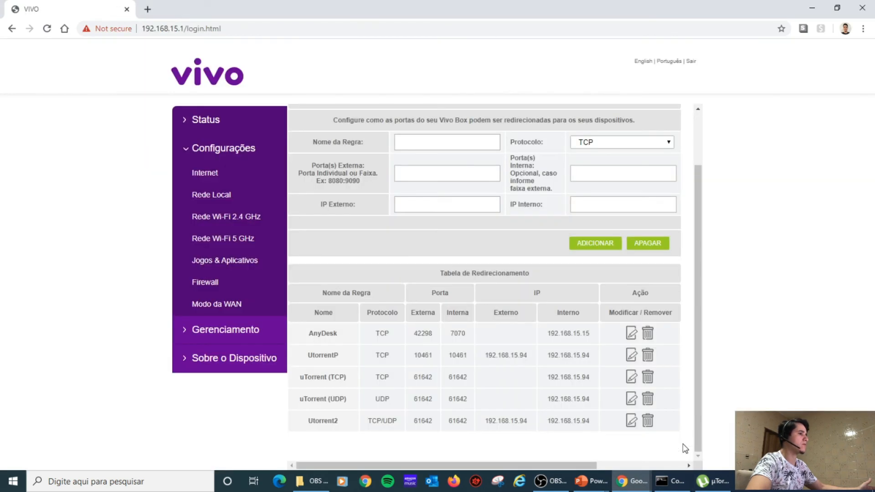
double_click(458, 421)
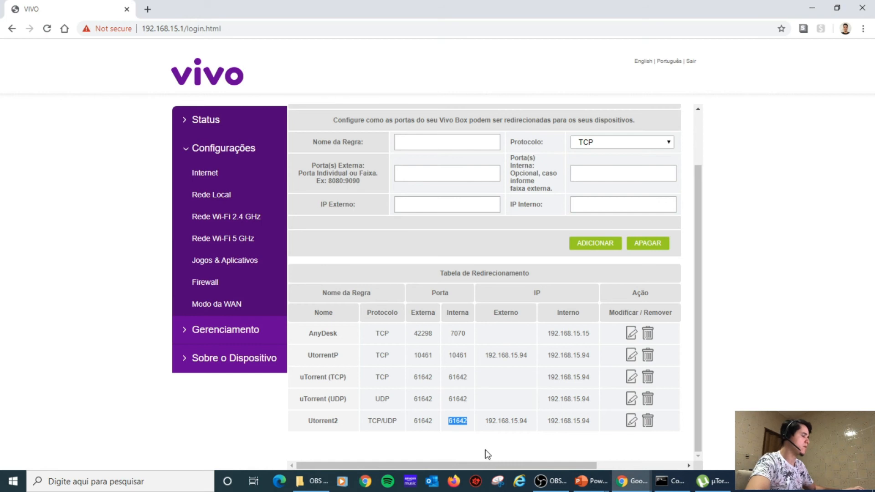
click(631, 481)
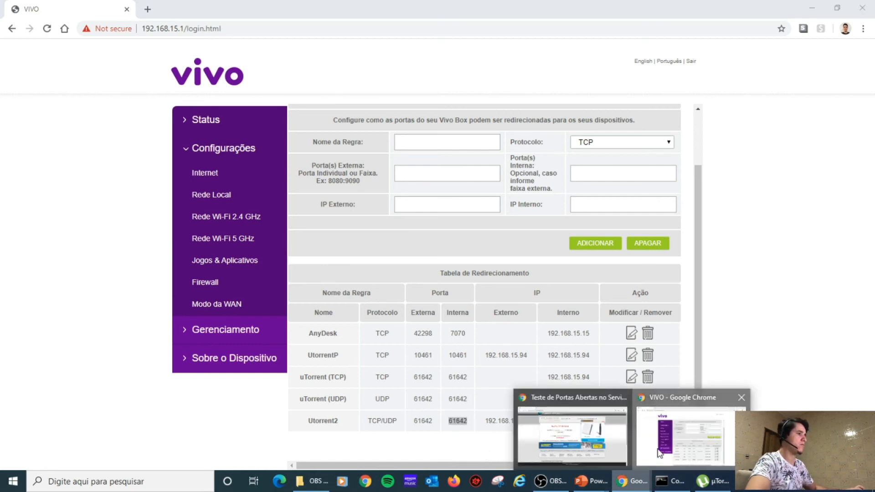
click(572, 435)
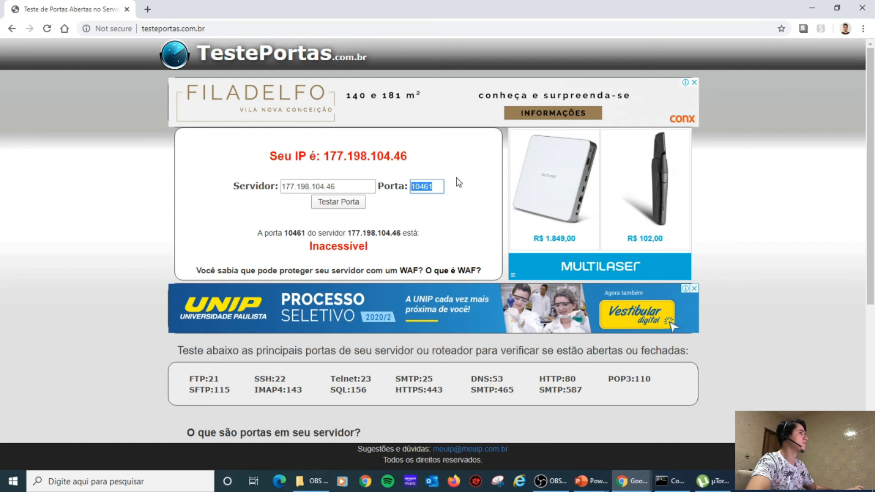
Replace port 10461 with 61642 in TestePortas and run the test, which reports Aberta.
key(BackSpace)
key(ctrl+v)
click(335, 202)
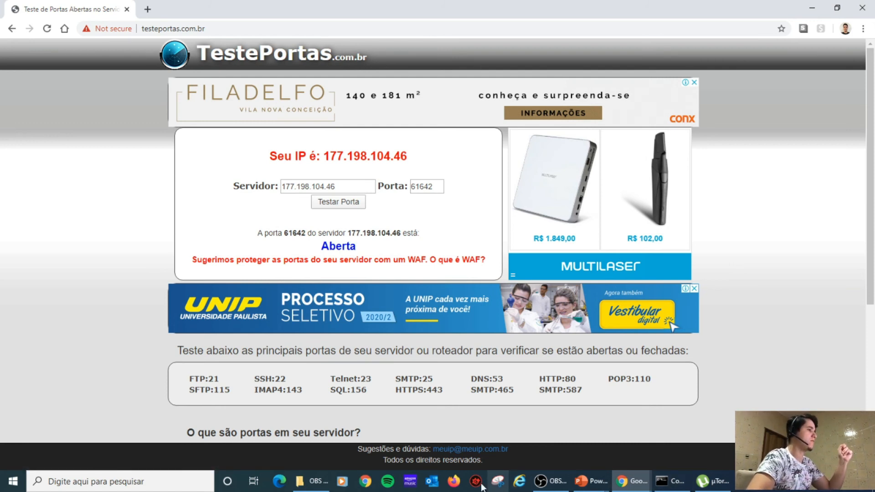
Show the Vivo forwarding table with µTorrent hidden, then select OBS's Monitor 2 scene.
mouse_move(645, 481)
click(650, 463)
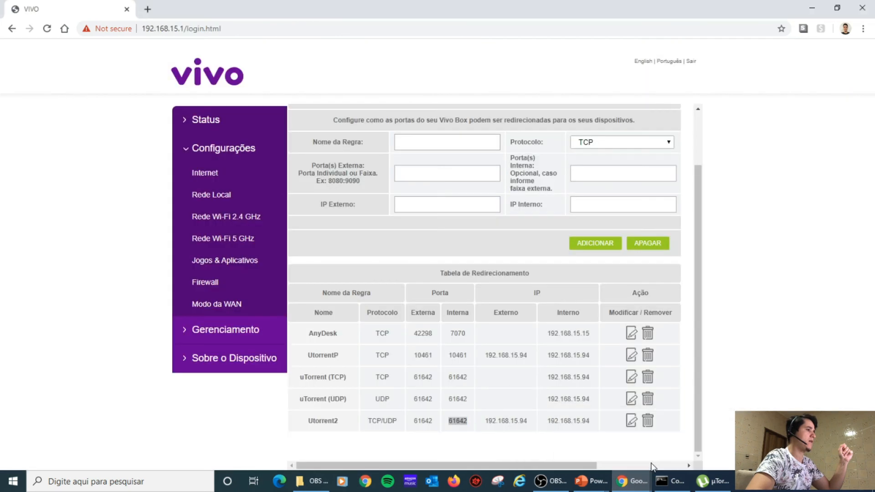
click(701, 482)
click(702, 482)
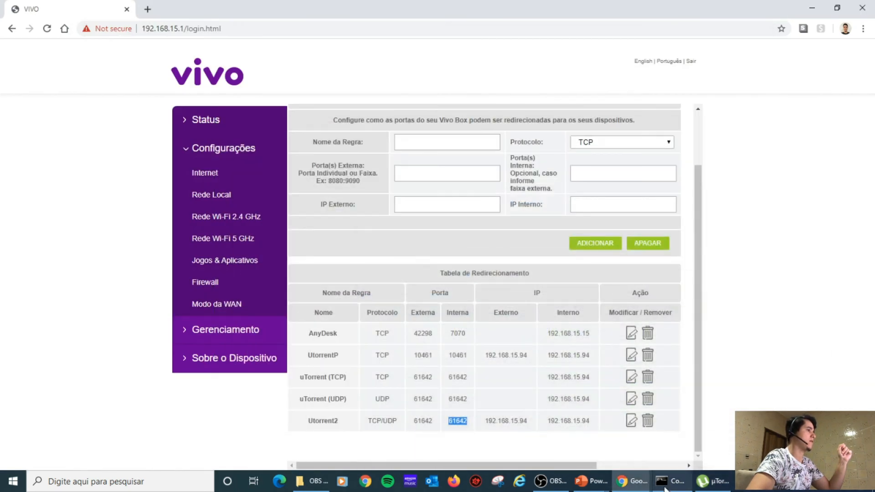
mouse_move(594, 485)
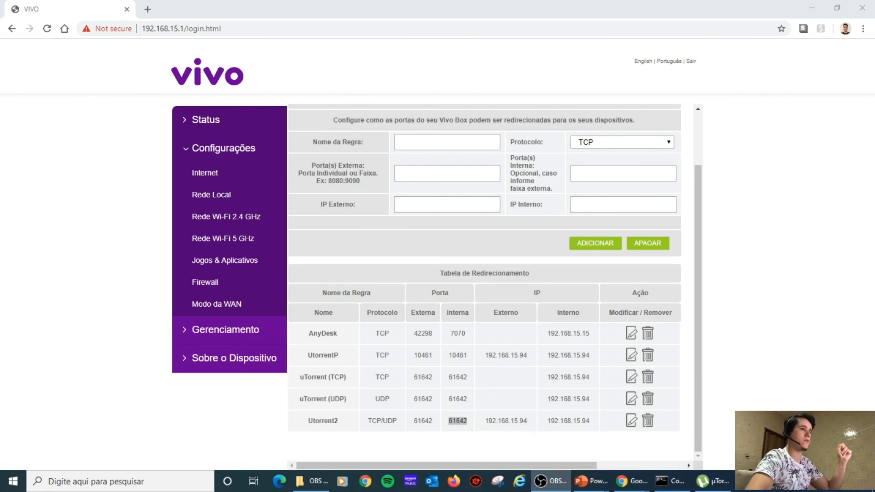
click(19, 368)
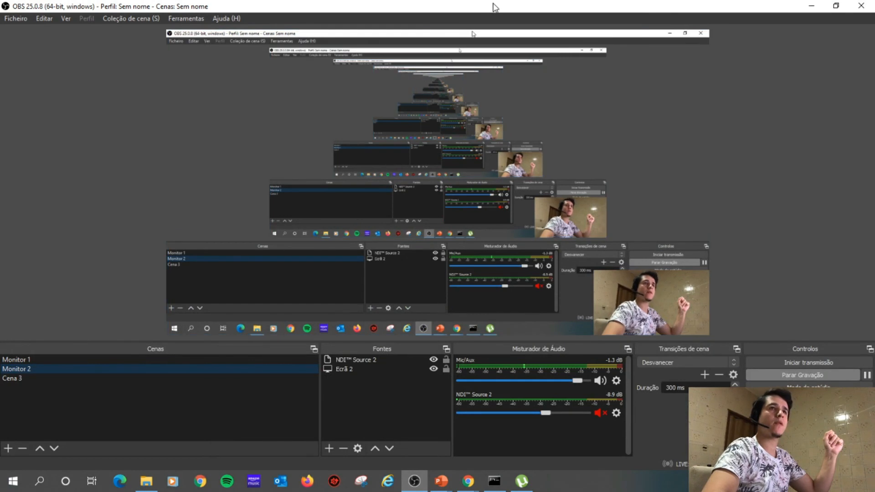
Move OBS to the other monitor to show the network diagram slide, then return to Monitor 1.
drag(493, 7, 0, 45)
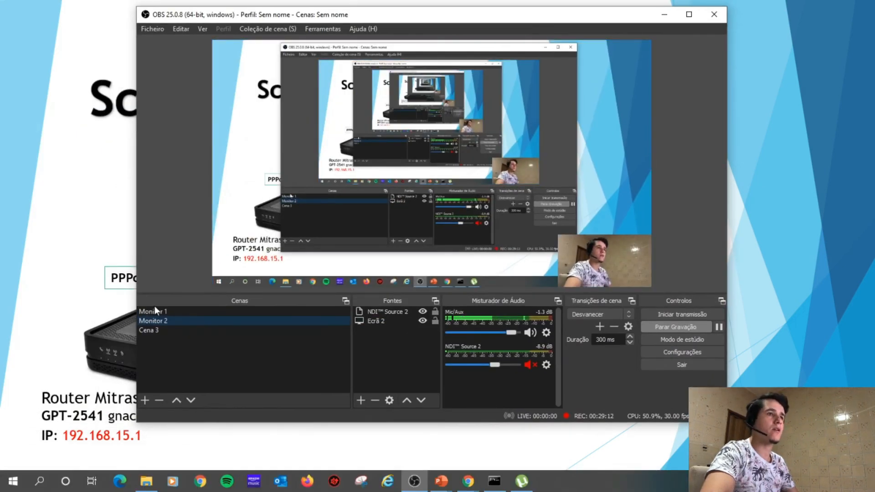
click(154, 309)
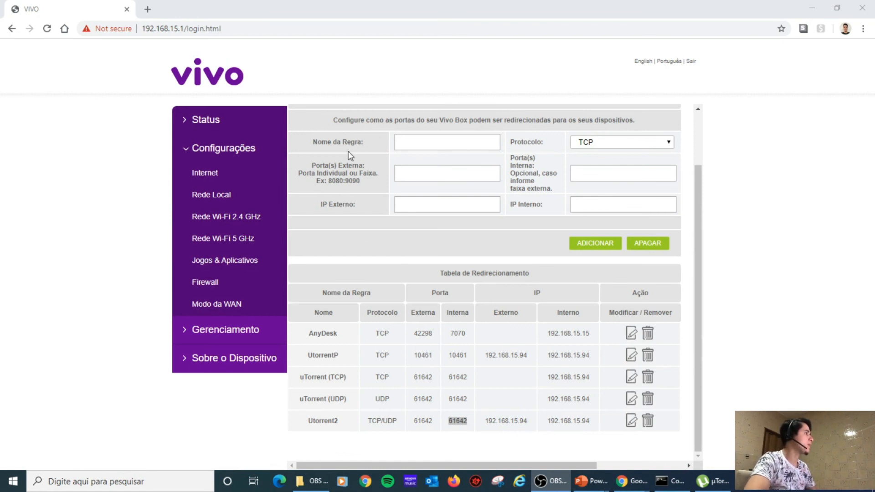
Review the Firewall page's Ação options without changing them, then go to Rede Local.
click(216, 287)
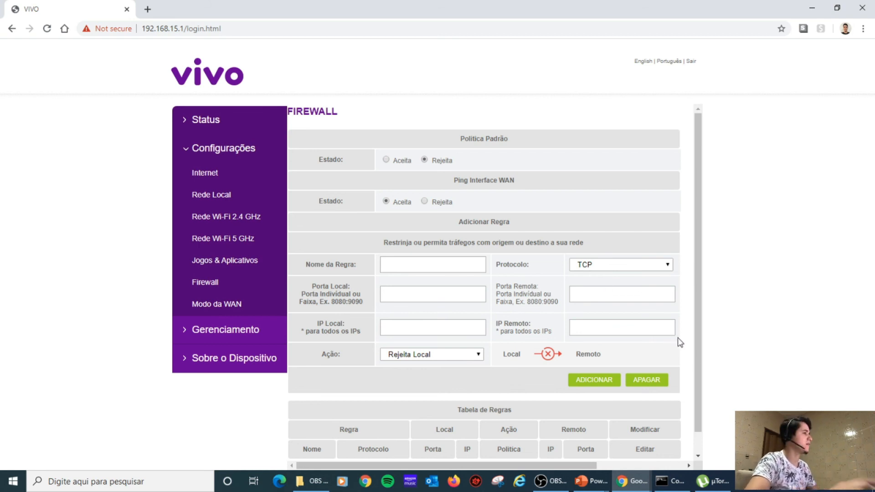
click(455, 356)
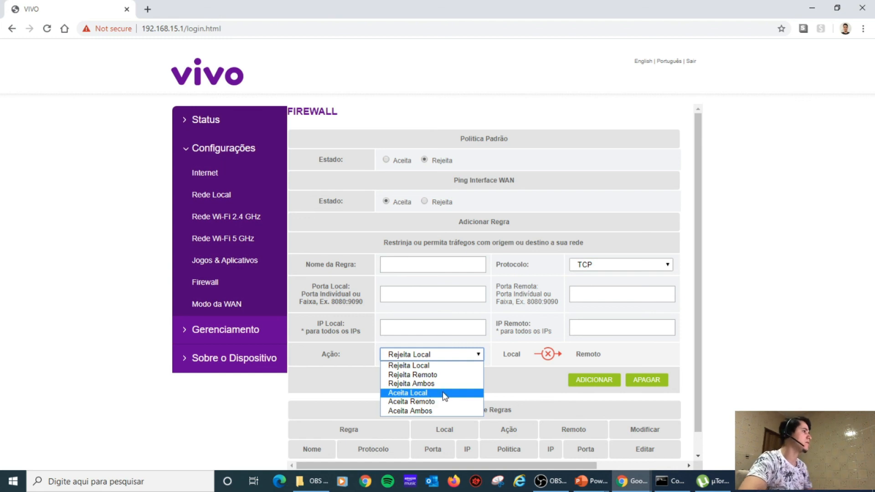
click(763, 196)
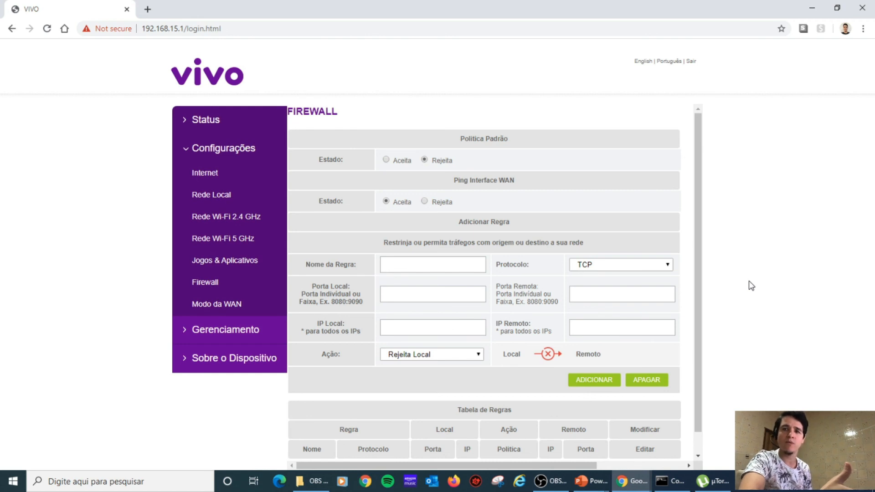
click(215, 206)
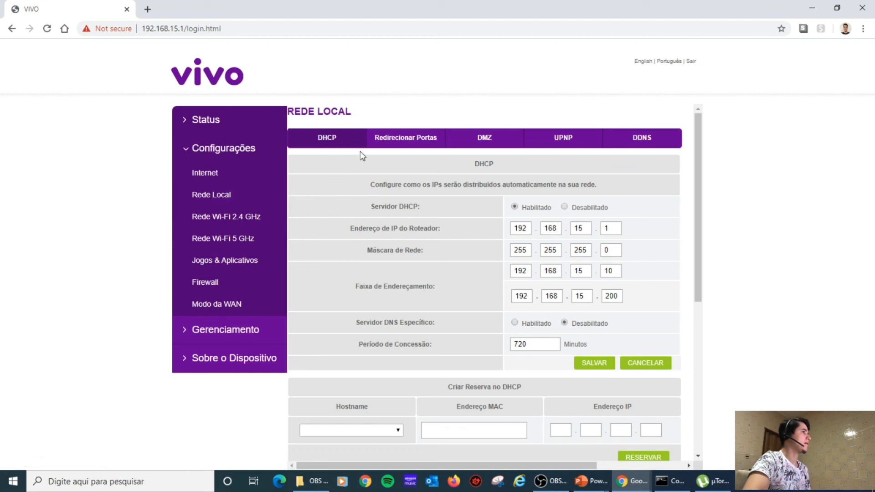
Pick desk01 under Criar Reserva no DHCP, focus its MAC field, and bring up ipconfig output.
click(336, 141)
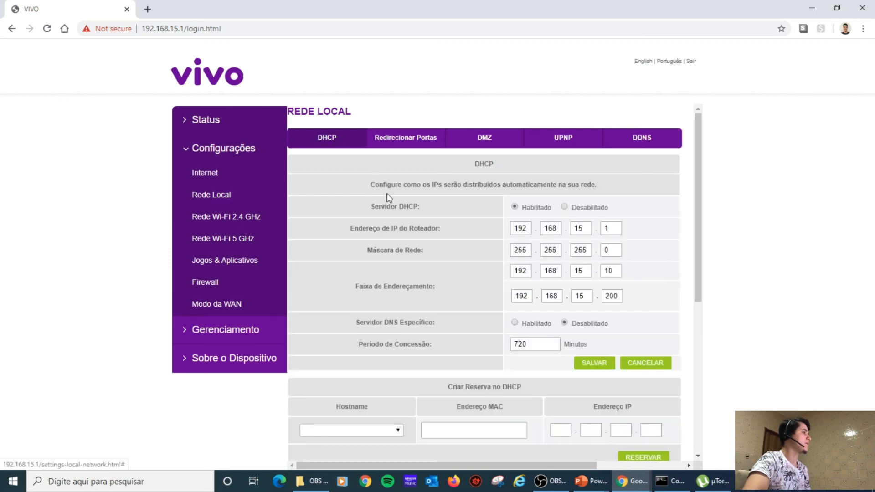
scroll(440, 258, down, 3)
scroll(442, 262, down, 1)
click(382, 267)
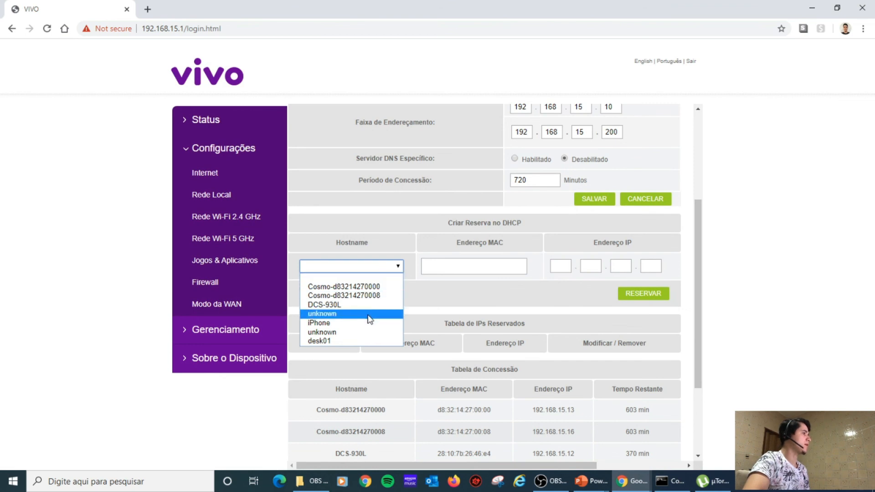
click(325, 340)
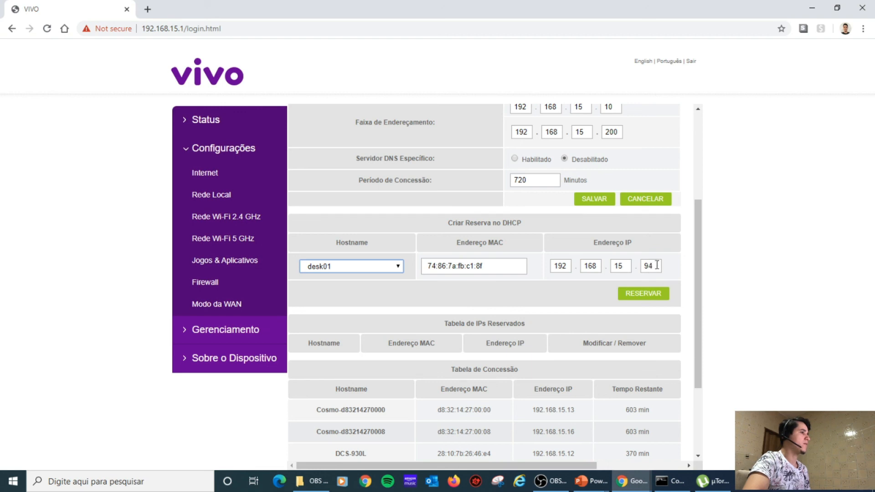
drag(452, 244, 401, 280)
click(496, 267)
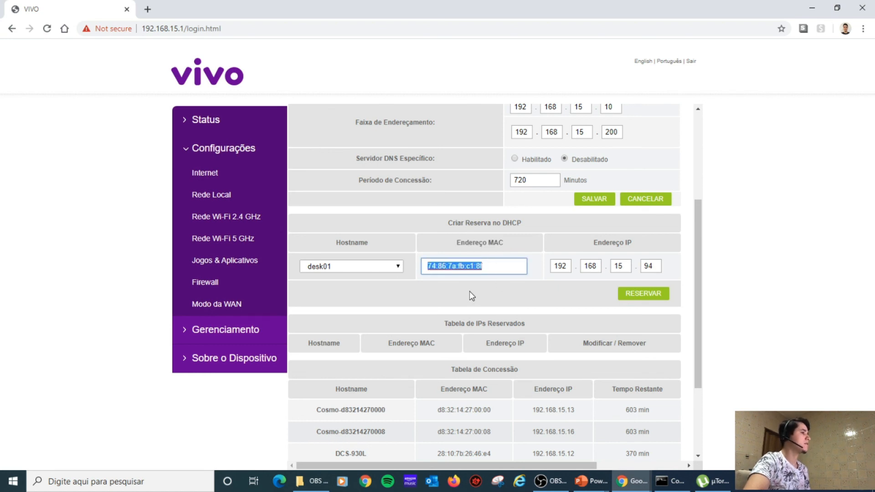
click(672, 481)
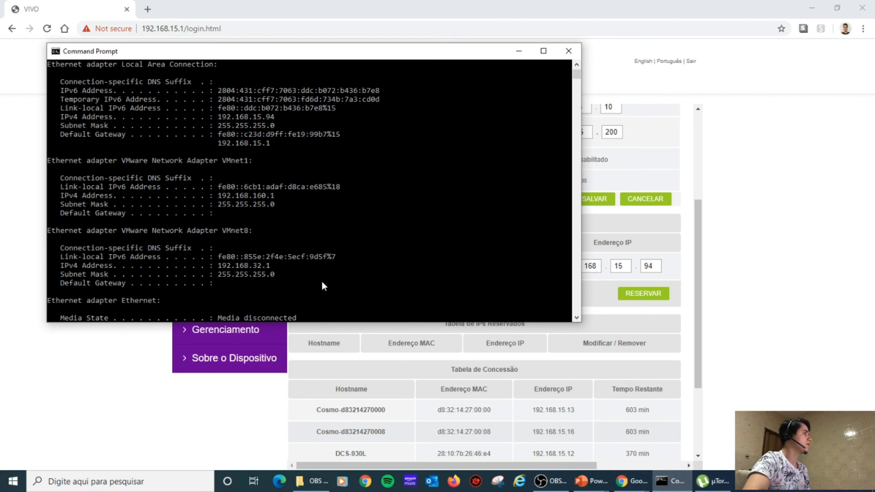
Confirm the Local Area Connection IPv4 address 192.168.15.94 in ipconfig, then minimize Command Prompt.
scroll(297, 218, down, 3)
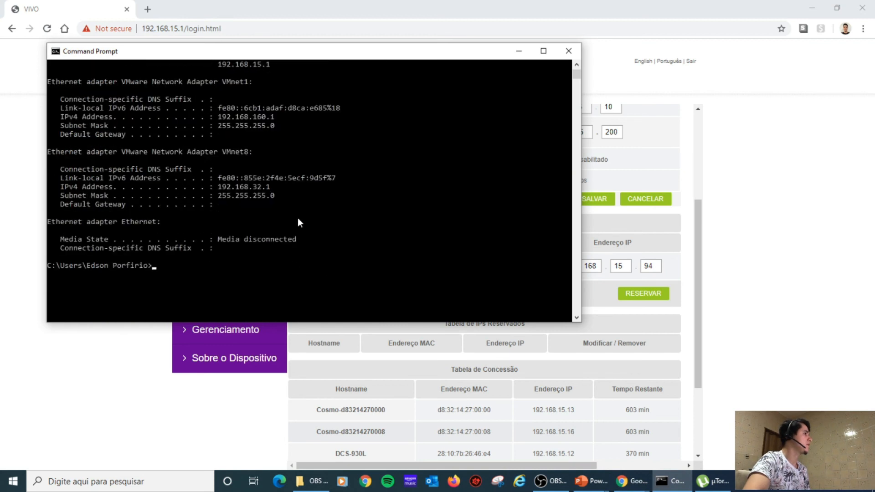
scroll(297, 218, up, 1)
scroll(297, 222, up, 1)
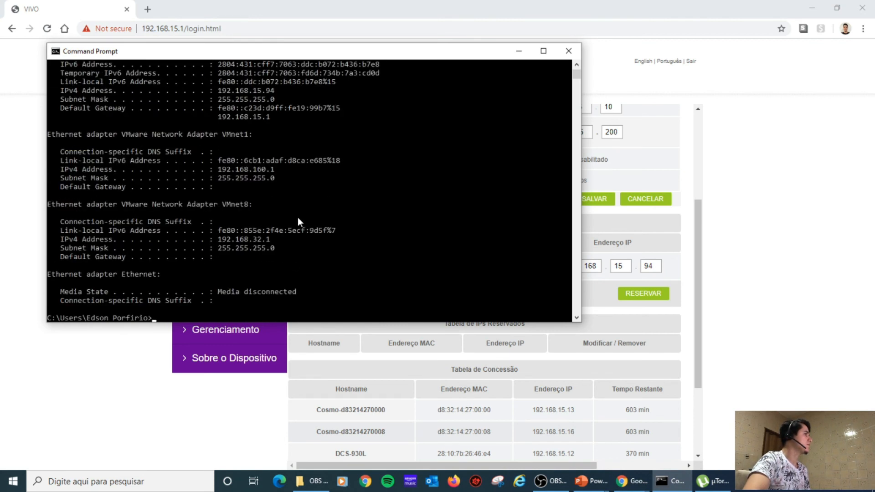
scroll(297, 217, up, 3)
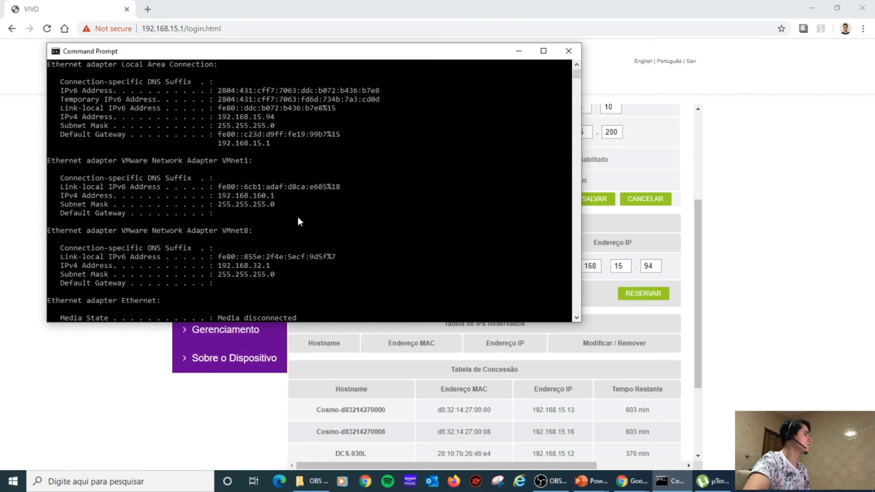
click(518, 51)
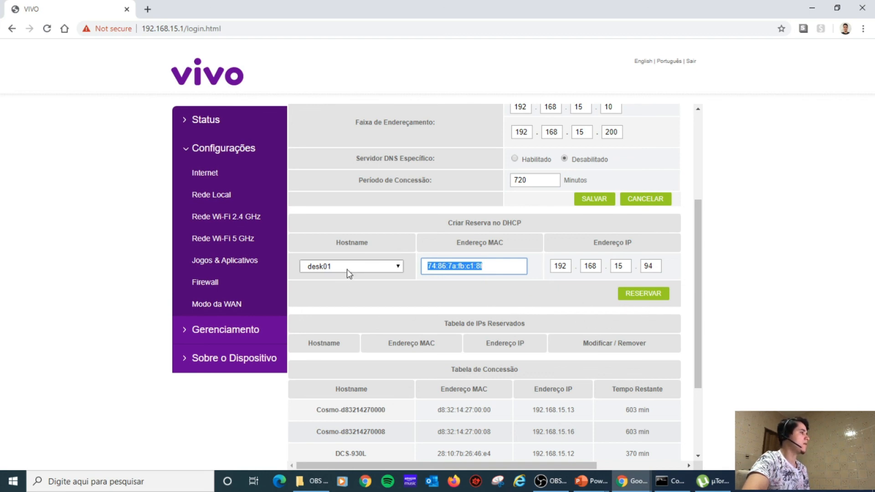
click(490, 267)
click(657, 264)
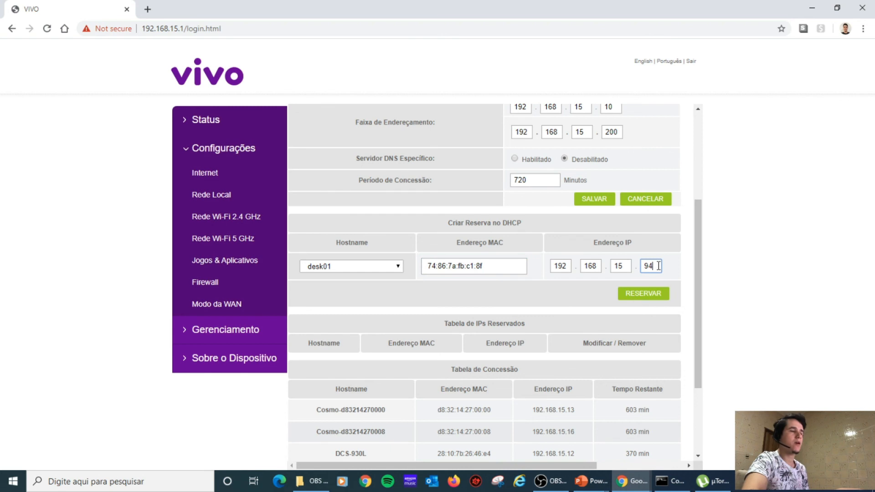